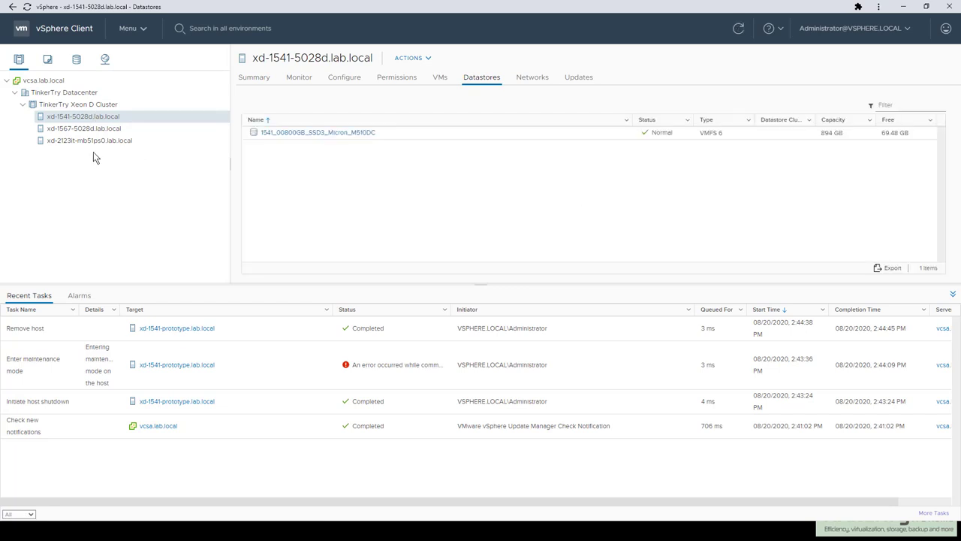
Compare the logical processor counts on the summaries of hosts xd-1541-5028d.lab.local and xd-1567-5028d.lab.local.
click(248, 80)
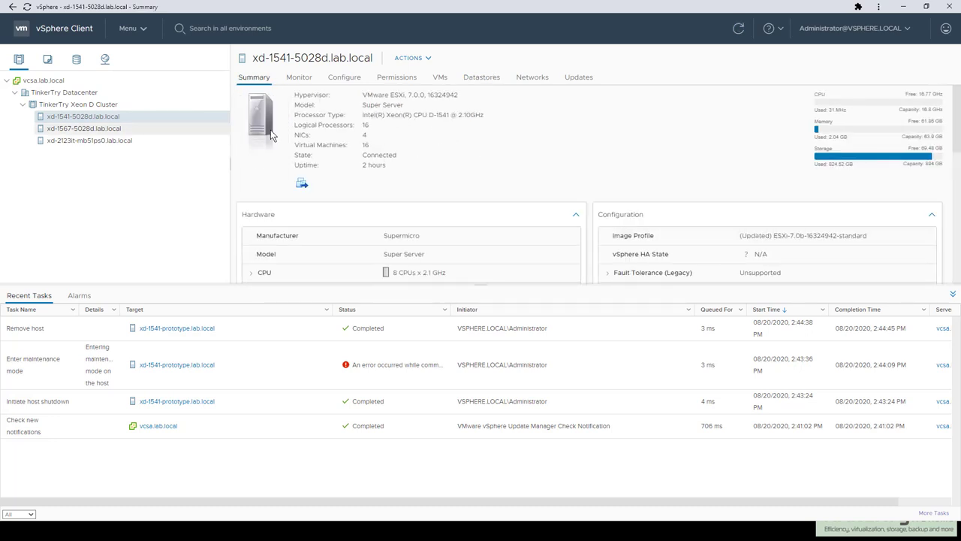
drag(369, 128, 294, 125)
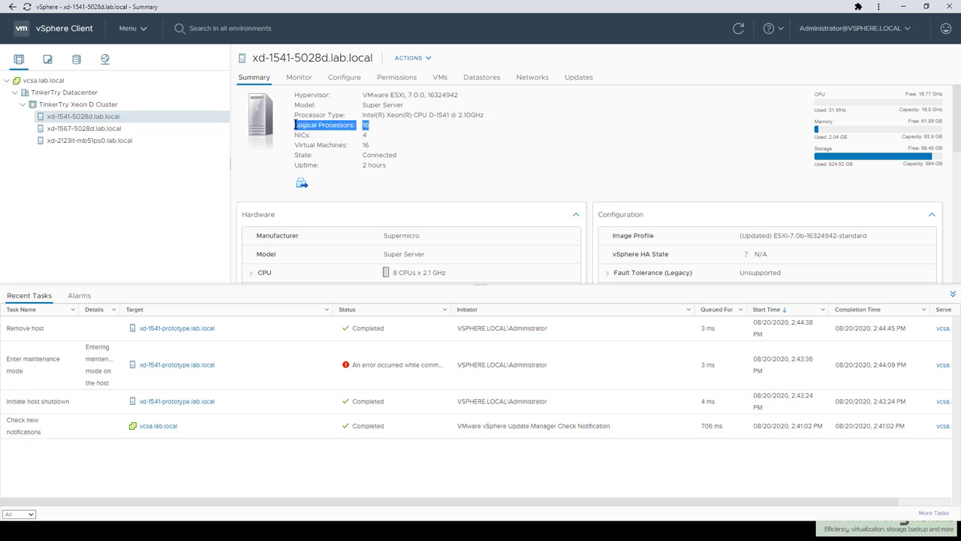
click(75, 129)
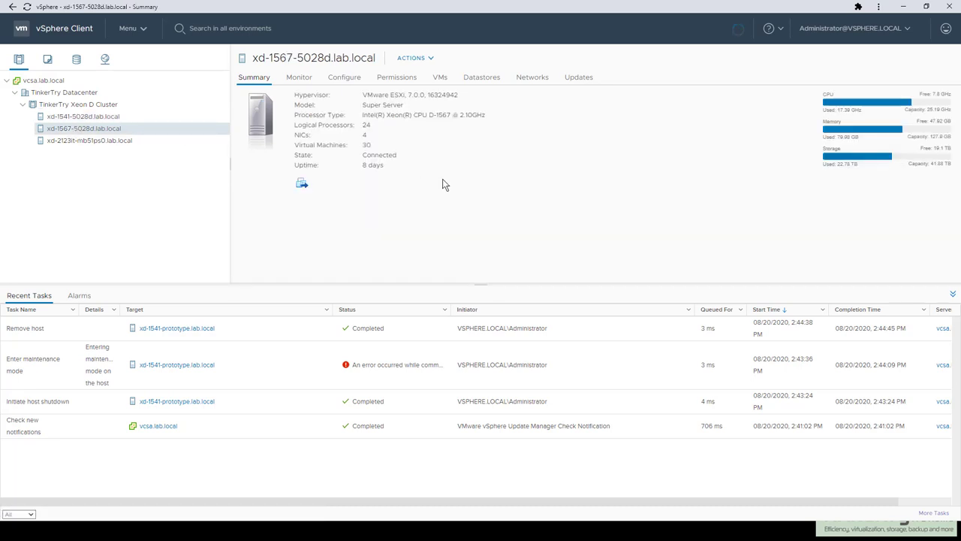
drag(375, 125, 295, 125)
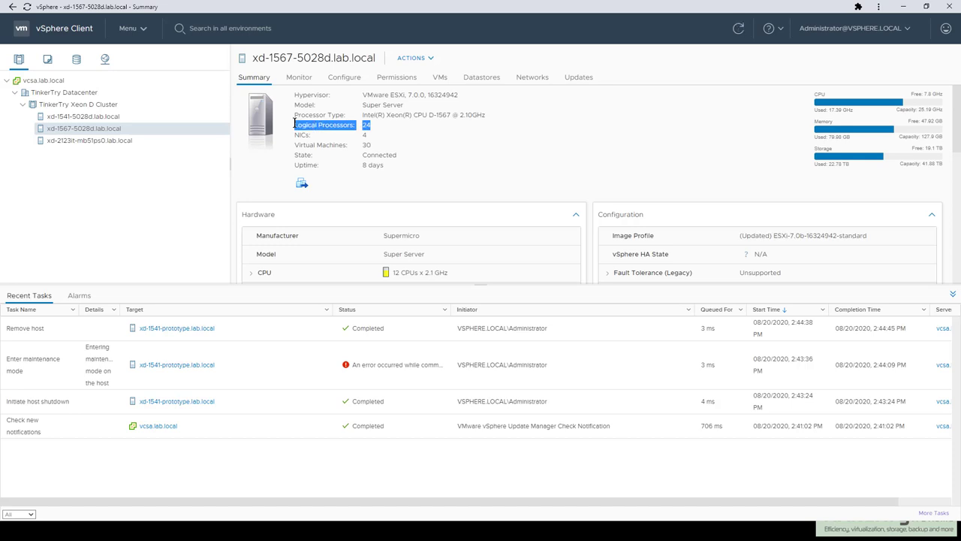
Enlarge the summary area by shrinking the recent tasks pane, and check the processor type of host xd-2123it-mb51ps0.lab.local.
click(481, 282)
drag(485, 346, 476, 408)
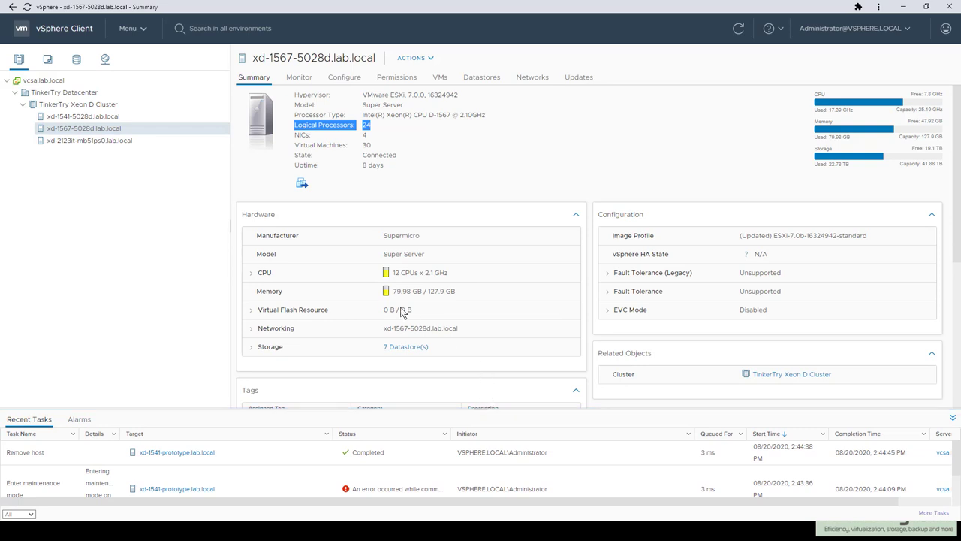
click(104, 143)
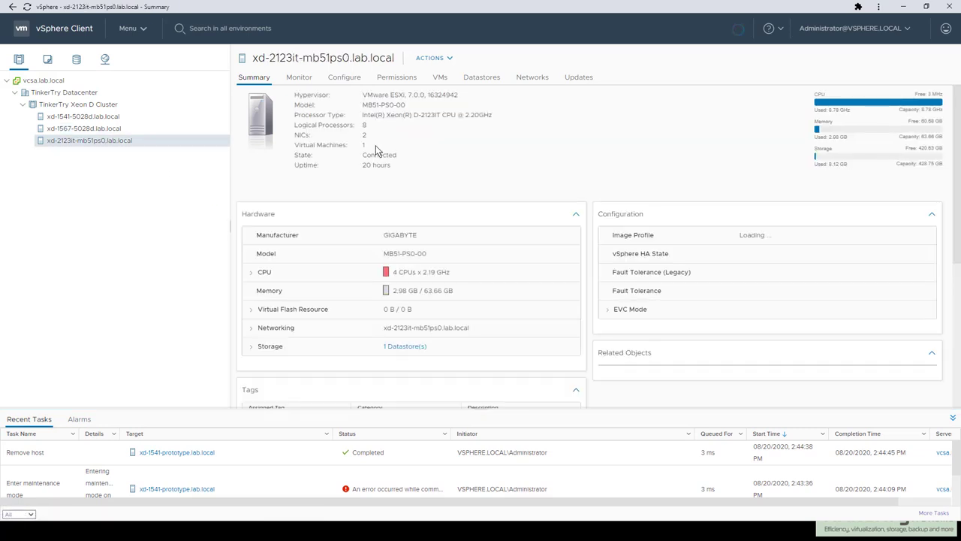
drag(423, 114, 446, 115)
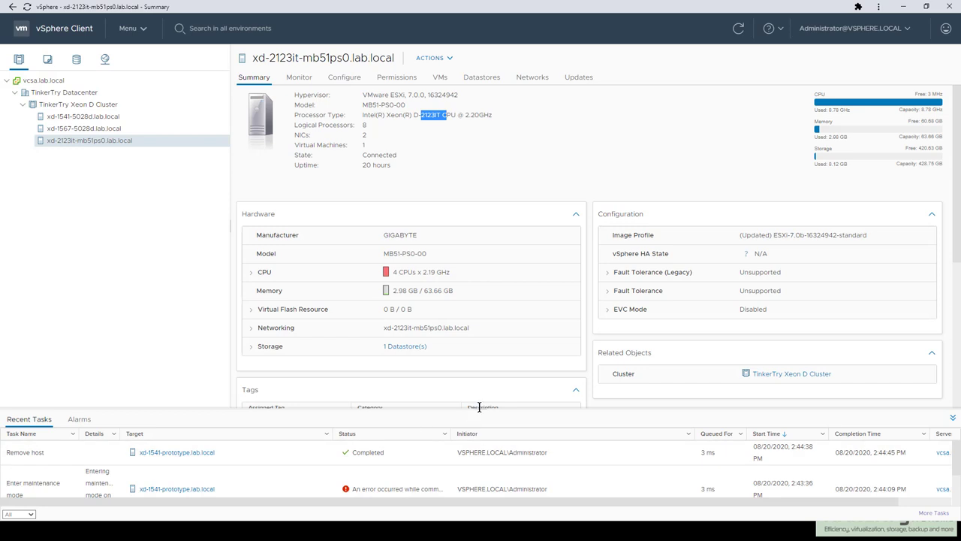
drag(479, 412, 481, 433)
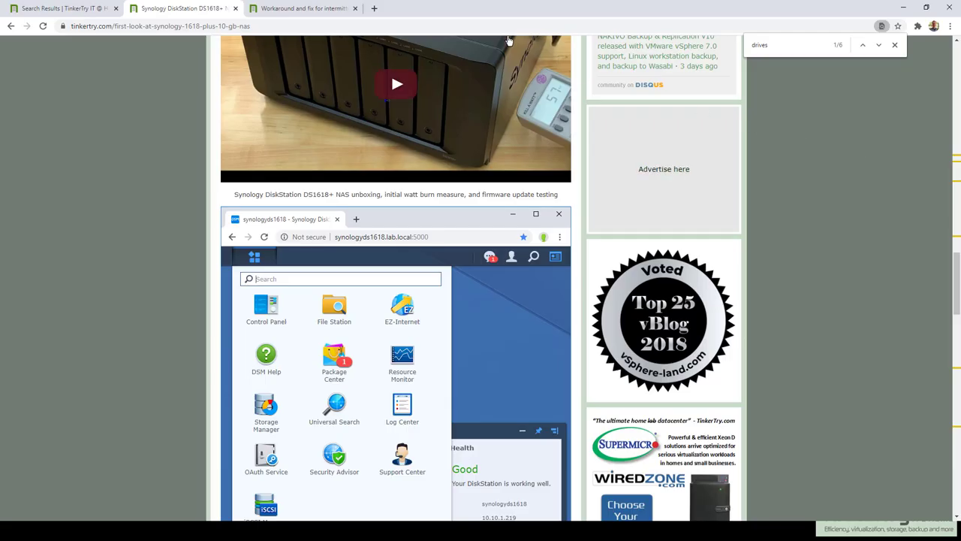
In the Chrome browser, open tinkertry.com in a new tab, find "folding" on the page and open the Folding@homelab podcasts article.
click(371, 8)
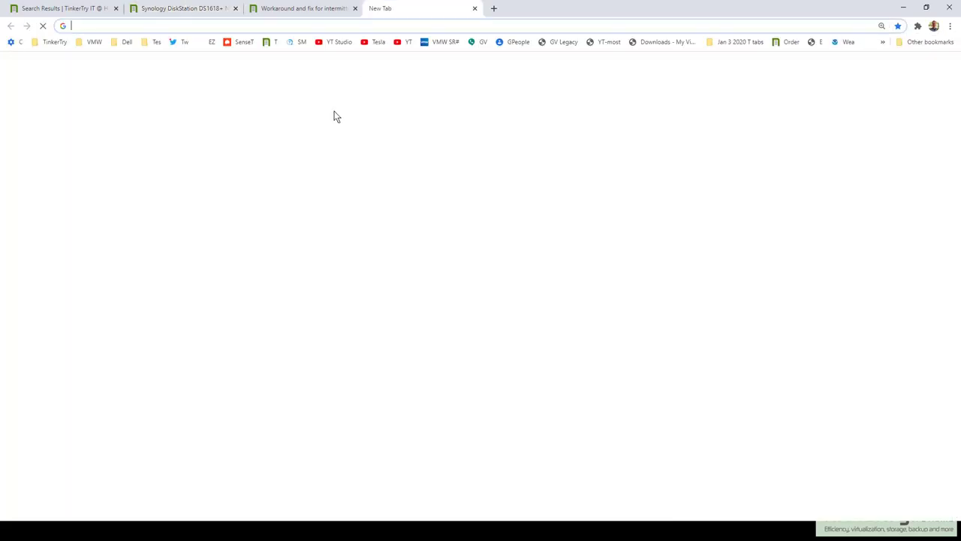
click(271, 43)
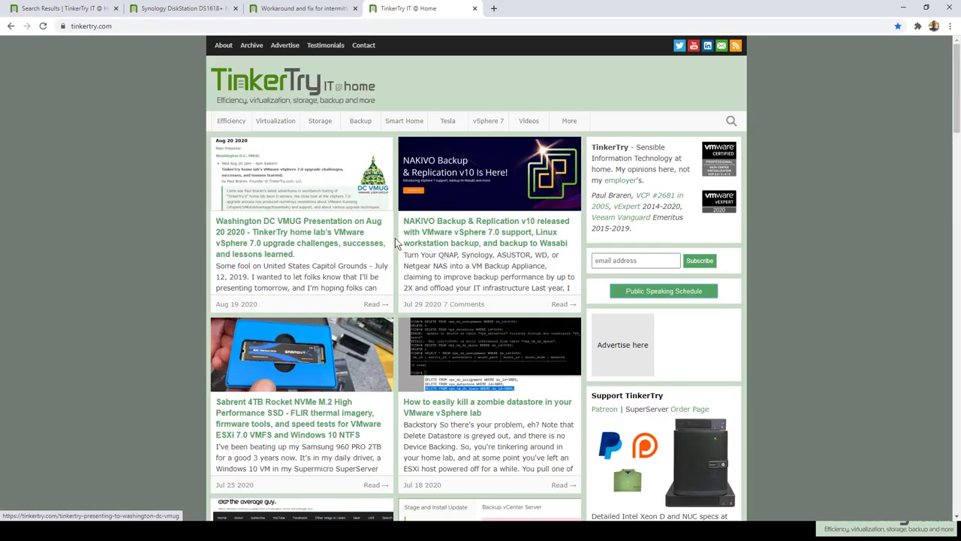
key(ctrl+f)
text(foldin)
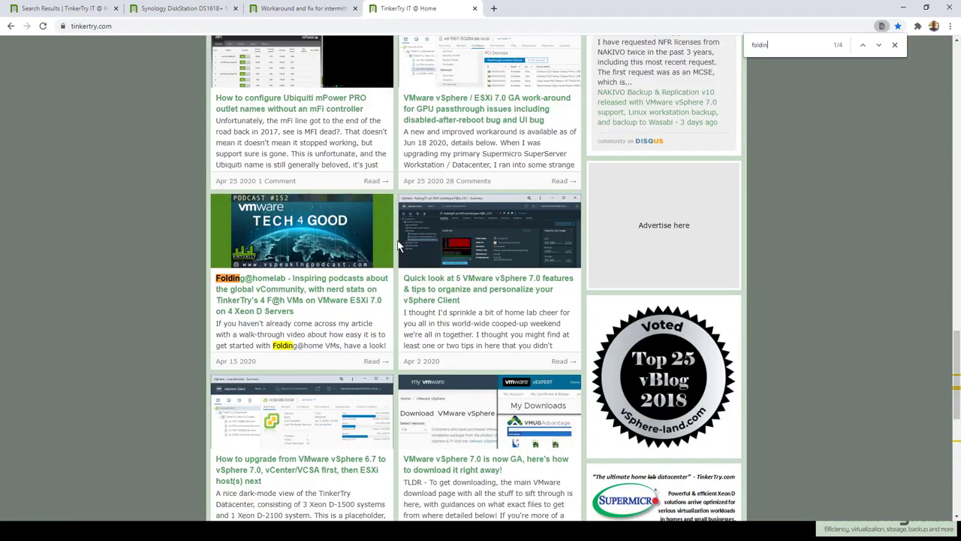
text(g)
click(285, 233)
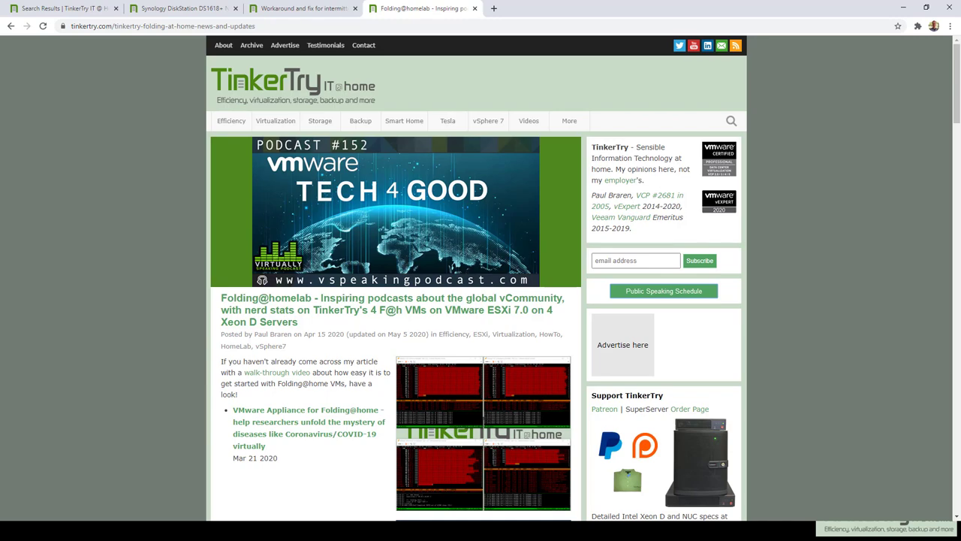
Read the Folding@homelab article down to its Stats section and open the linked Folding@home donor statistics.
scroll(781, 240, down, 1)
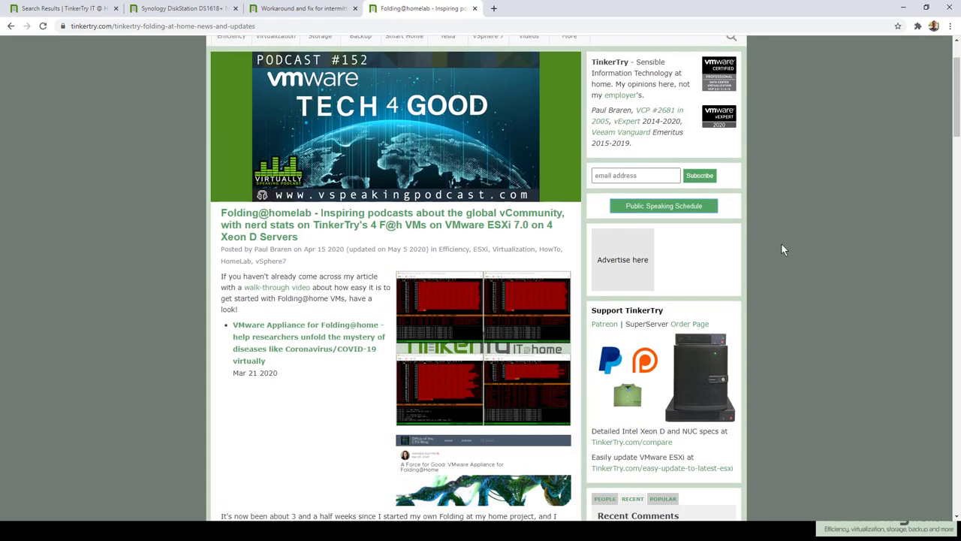
scroll(789, 270, down, 7)
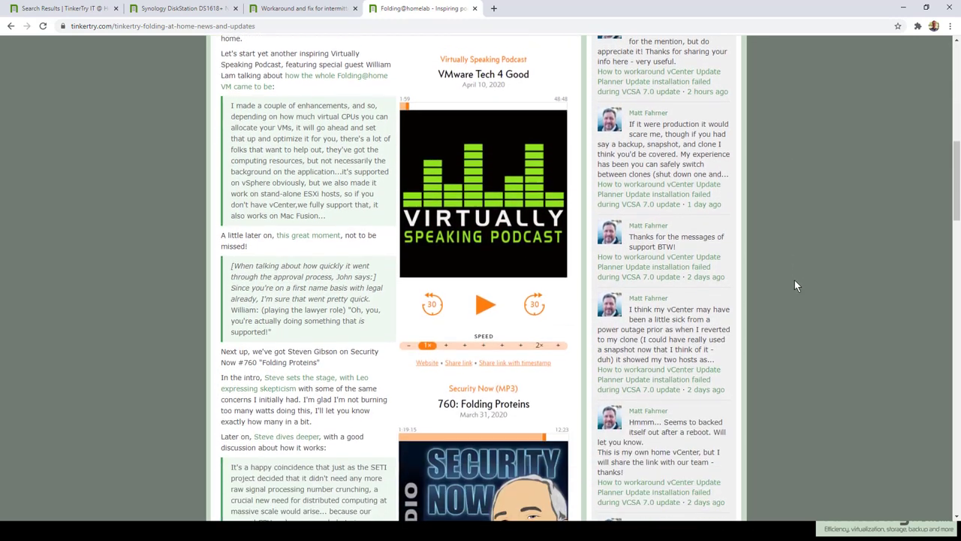
scroll(795, 280, down, 5)
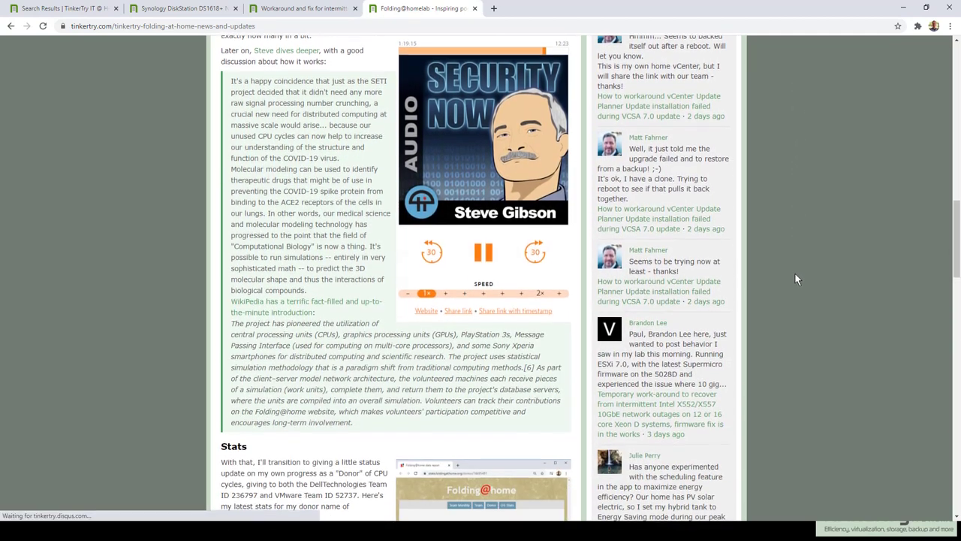
scroll(794, 273, down, 2)
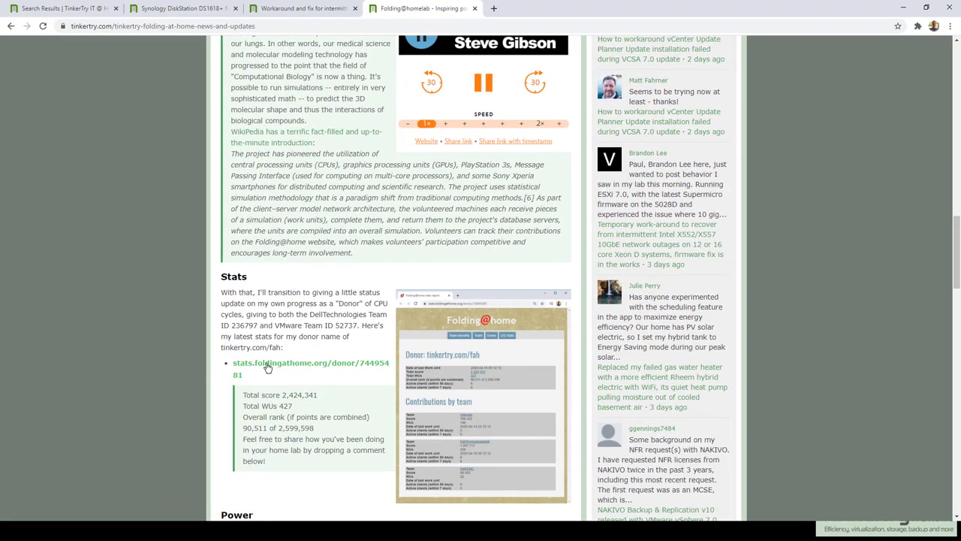
click(268, 367)
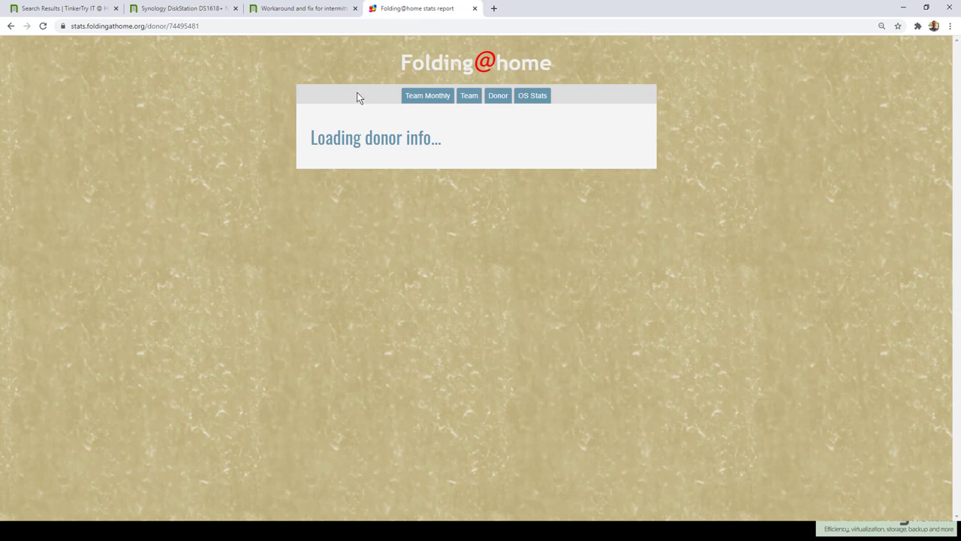
View the article on configuring Ubiquiti mPower PRO outlet names, then return to the Folding@home stats report.
click(328, 15)
click(368, 166)
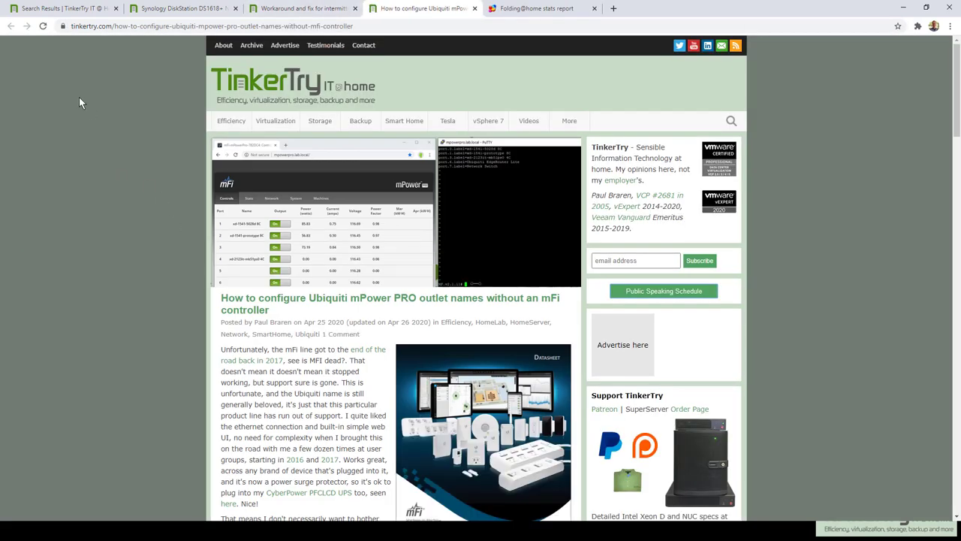
click(270, 9)
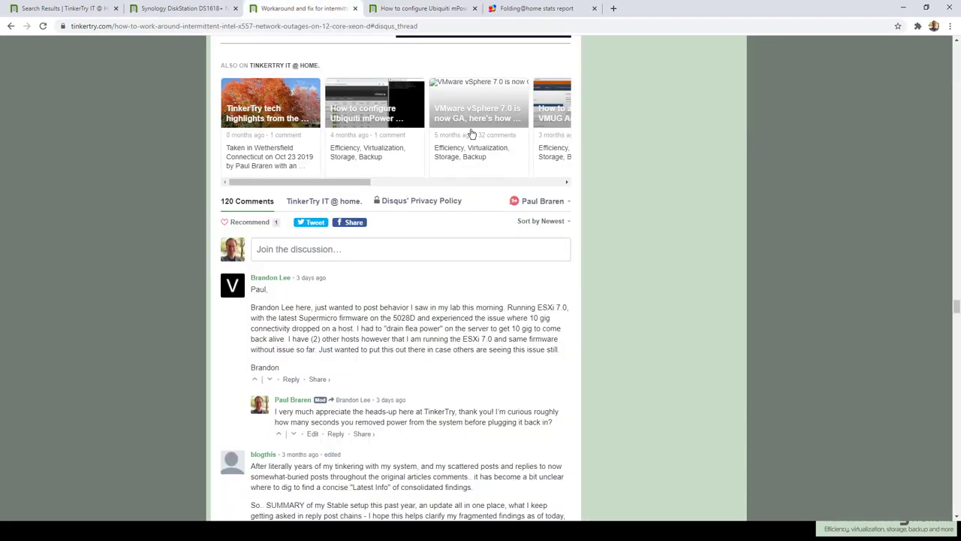
click(530, 9)
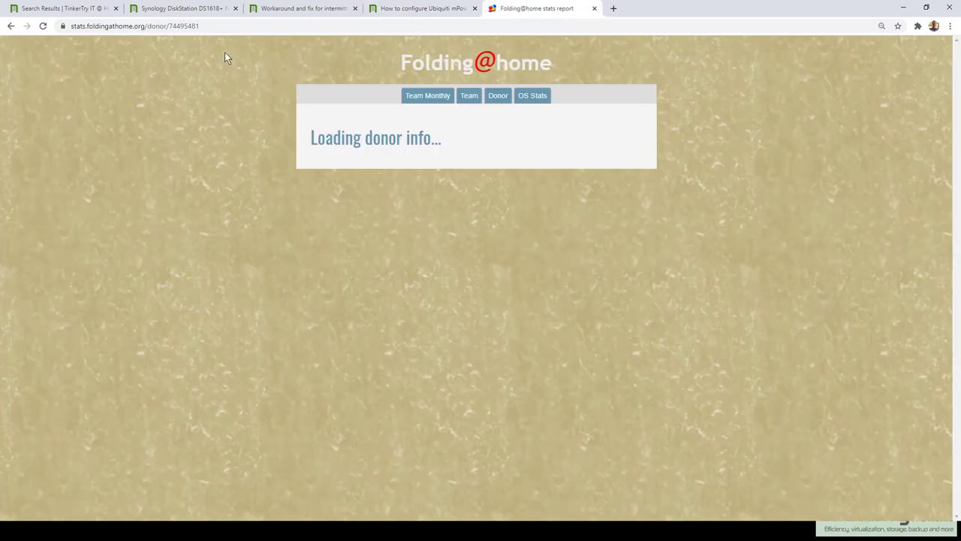
Switch to the vSphere Client and list the virtual machines on hosts xd-2123it-mb51ps0.lab.local and xd-1541-5028d.lab.local.
drag(721, 11, 822, 362)
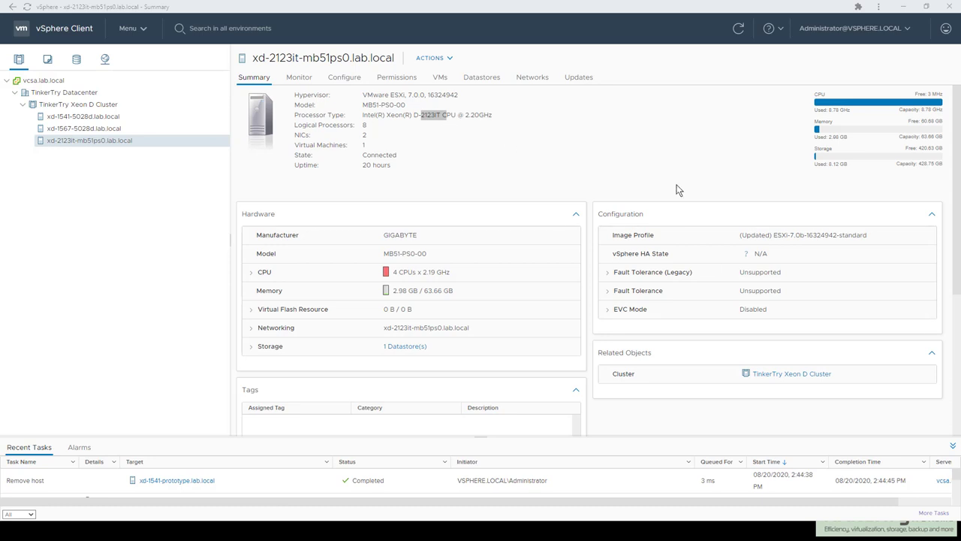
click(439, 78)
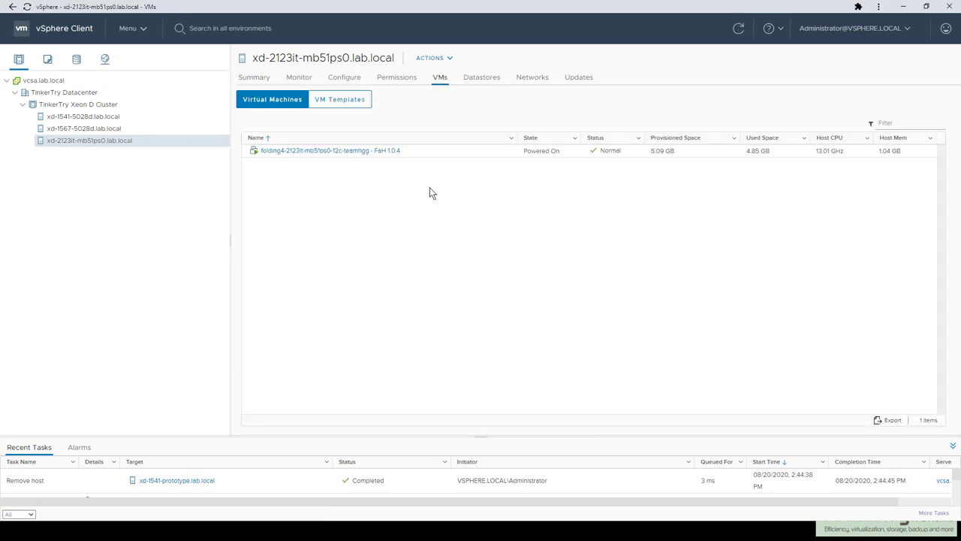
click(99, 118)
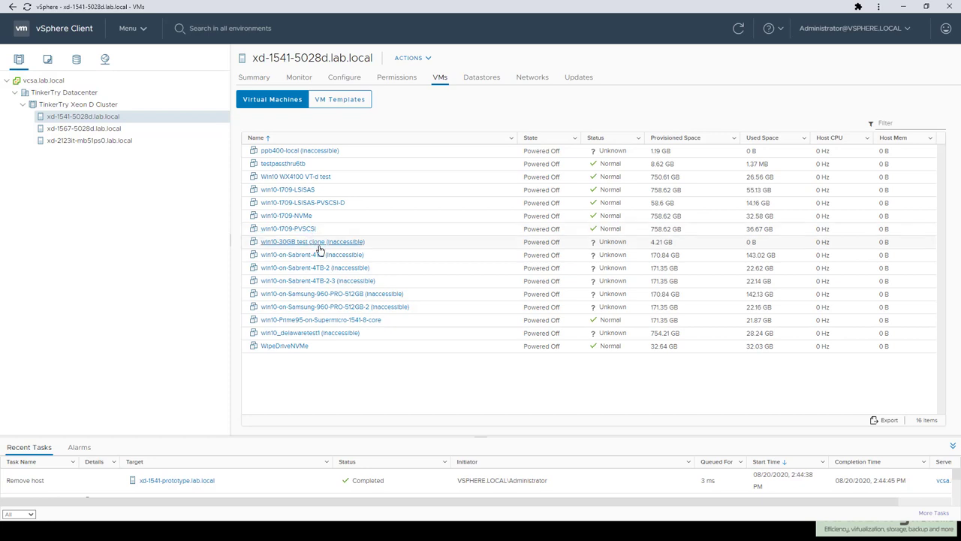
View the summary of the VM win10-Prime95-on-Supermicro-1541-8-core and open its datastore, 1541_00800GB_SSD3_Micron_M510DC.
click(323, 320)
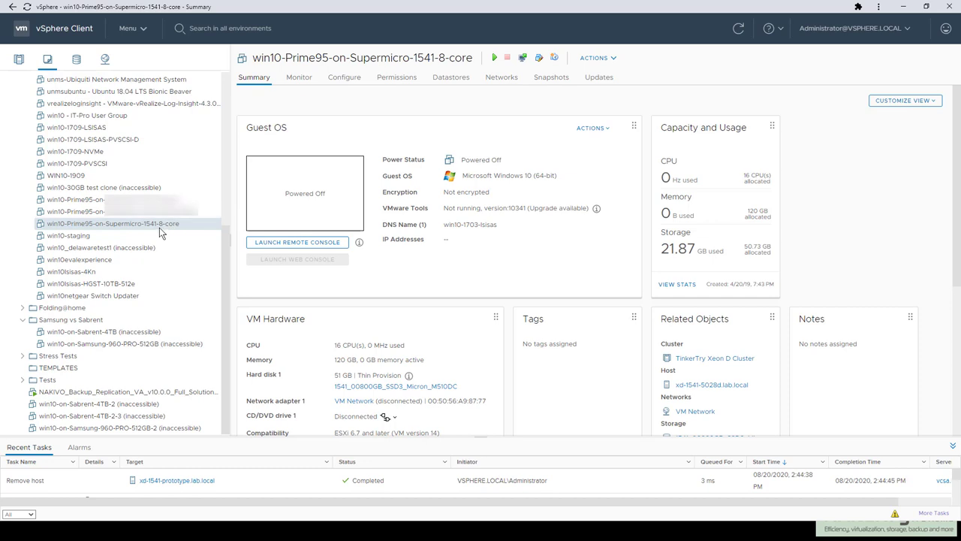
click(359, 387)
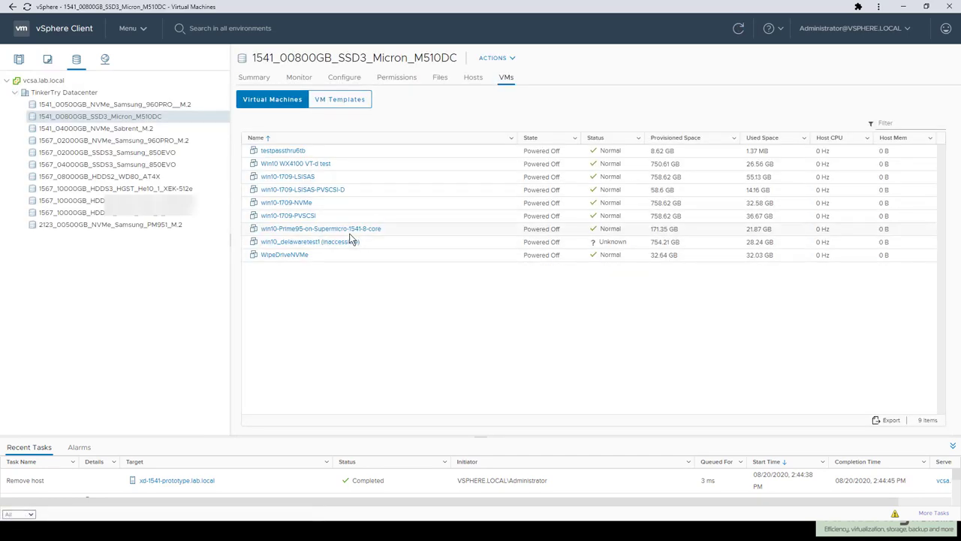
click(346, 229)
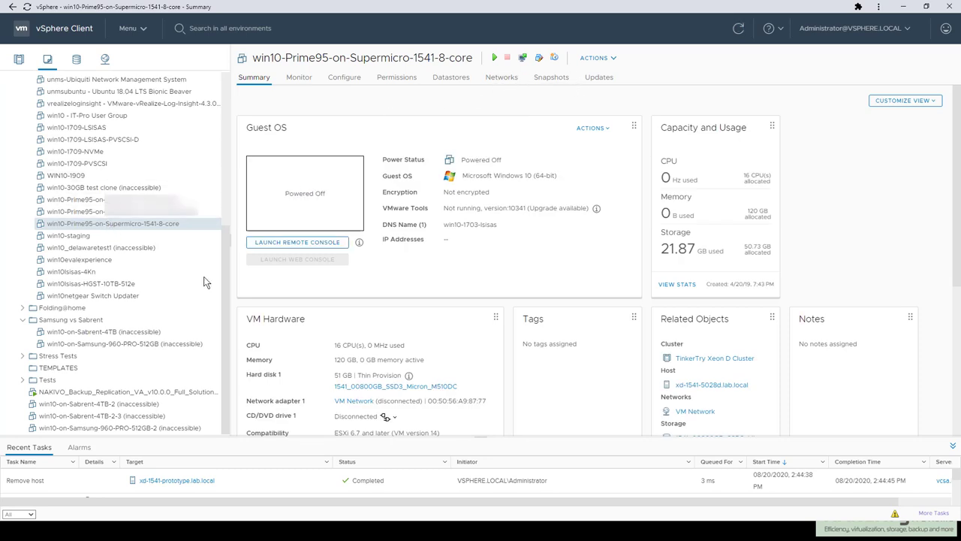
click(398, 386)
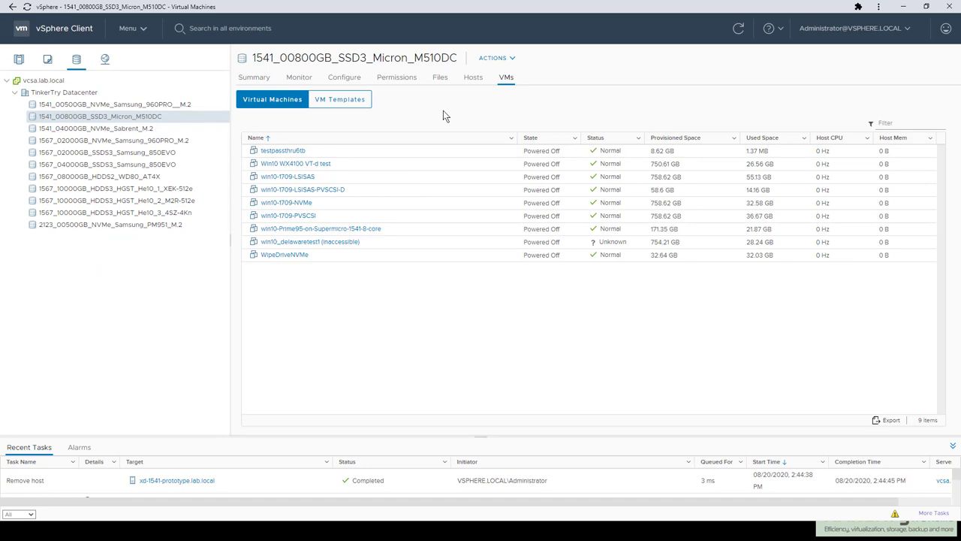
Browse the datastore's win10-Prime95-on-Supermicro-1541-8-core folder and widen the Name column to show the full file names.
click(440, 79)
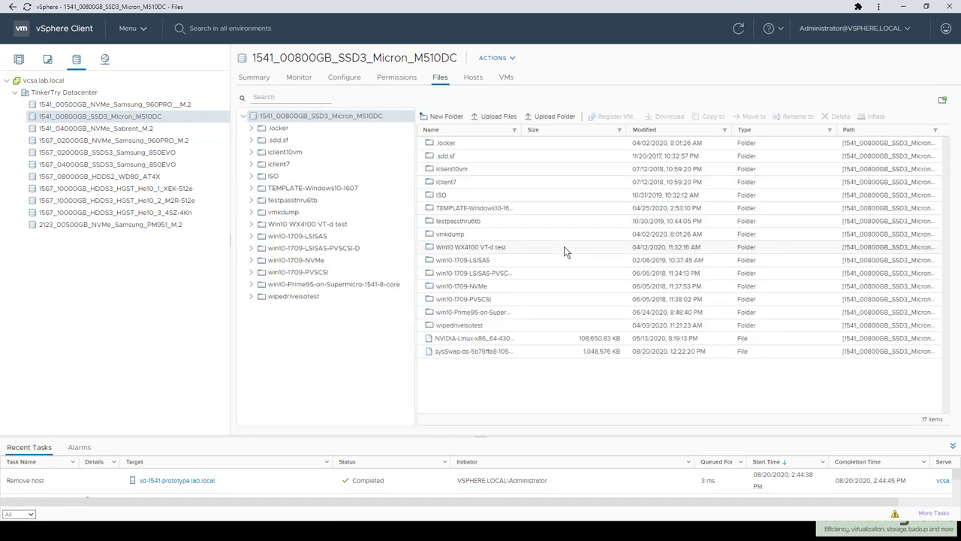
double_click(482, 314)
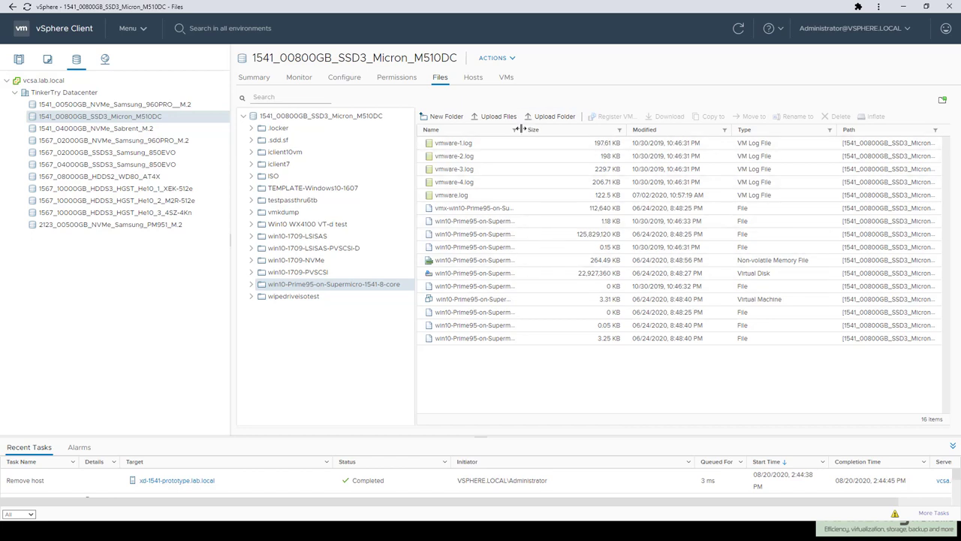
drag(521, 130, 643, 125)
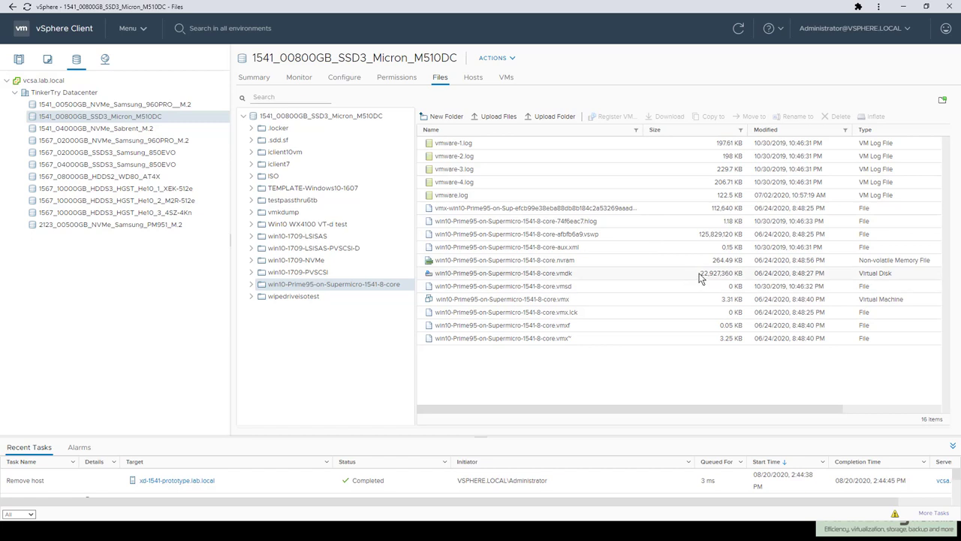
click(372, 288)
Return to the VM inventory, search all environments for "prime95" and open win10-Prime95-on-Supermicro-1541-8-core.
click(54, 64)
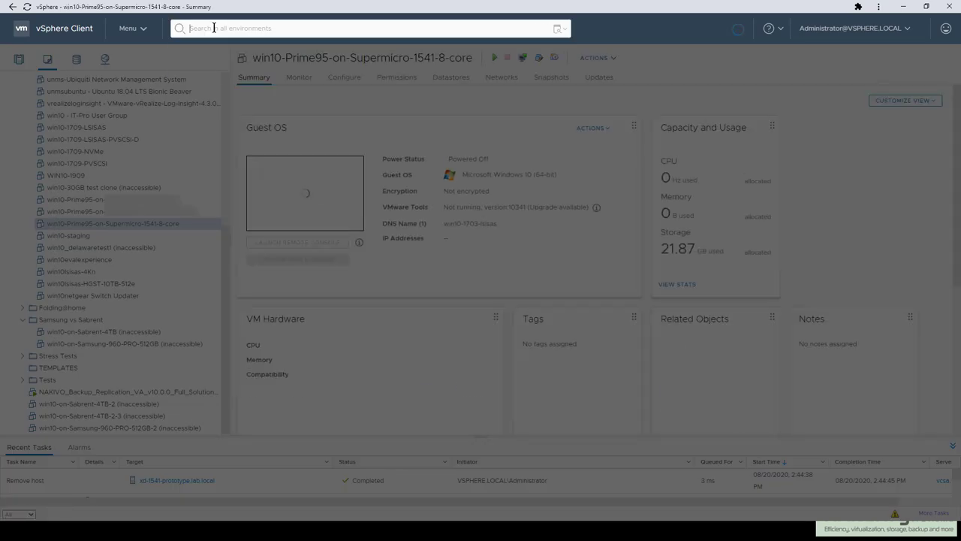
text(prime)
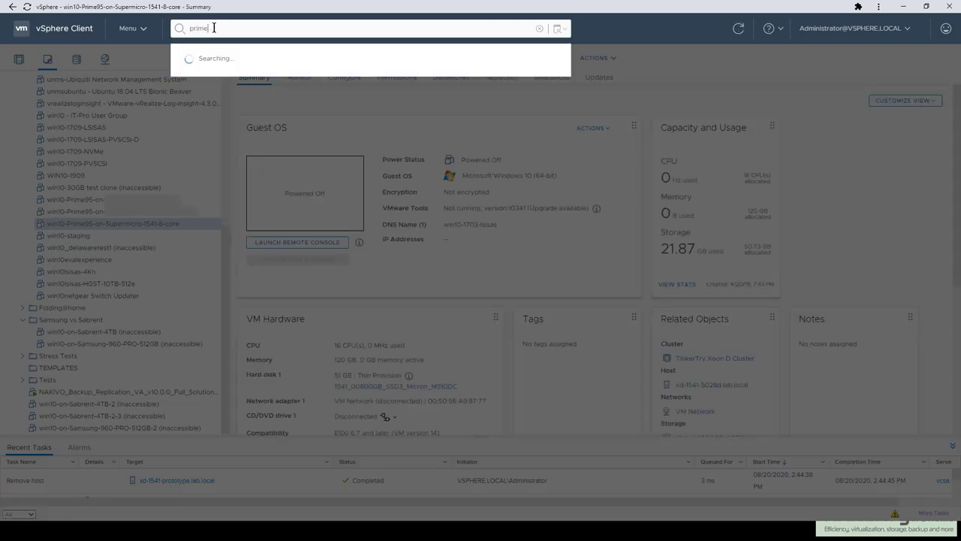
text(95)
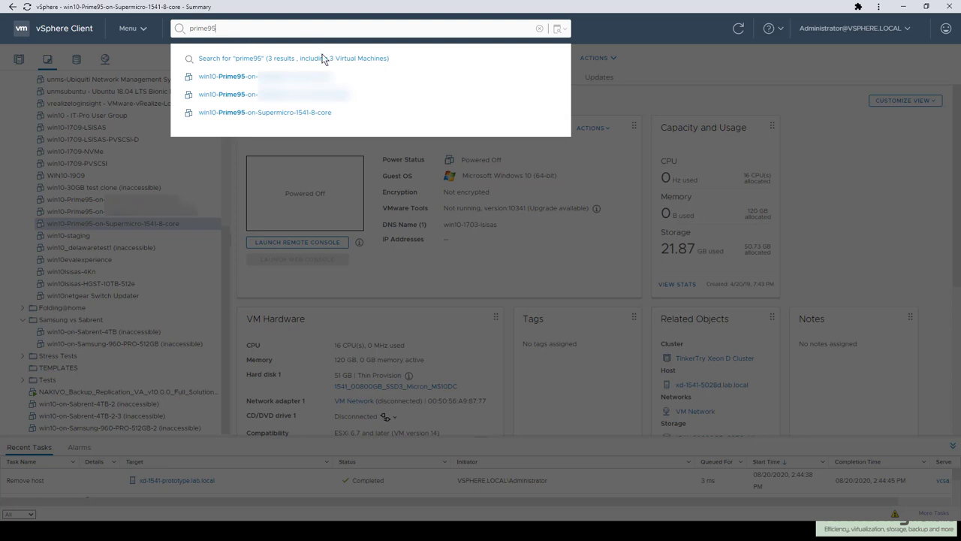
click(317, 113)
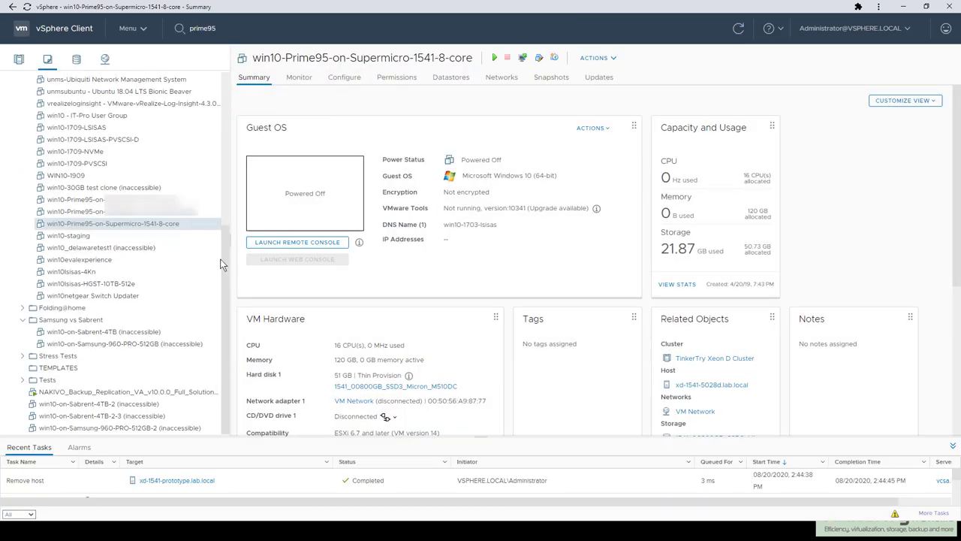
Begin cloning win10-Prime95-on-Supermicro-1541-8-core to a virtual machine named DCVMUG, located in TinkerTry Datacenter.
right_click(166, 226)
mouse_move(198, 276)
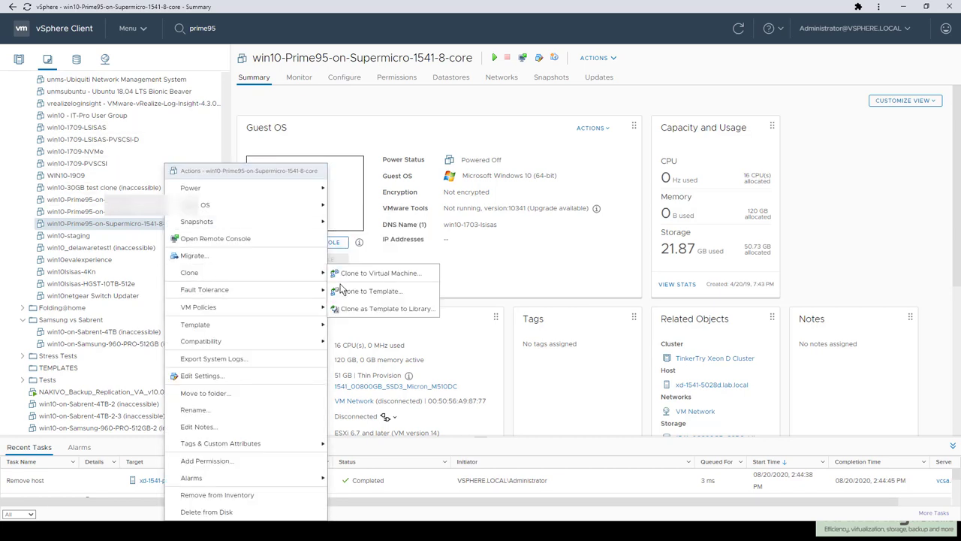
click(375, 273)
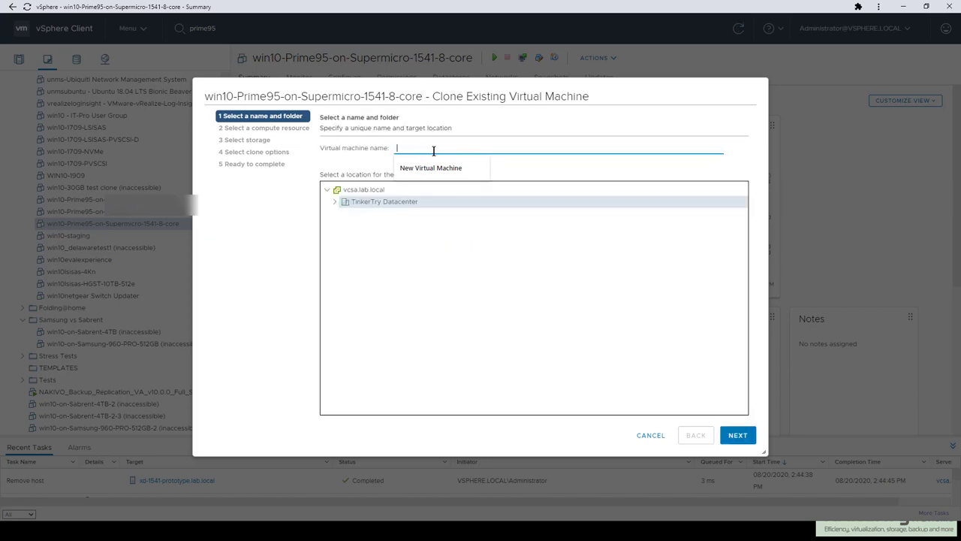
text(DCVMUG)
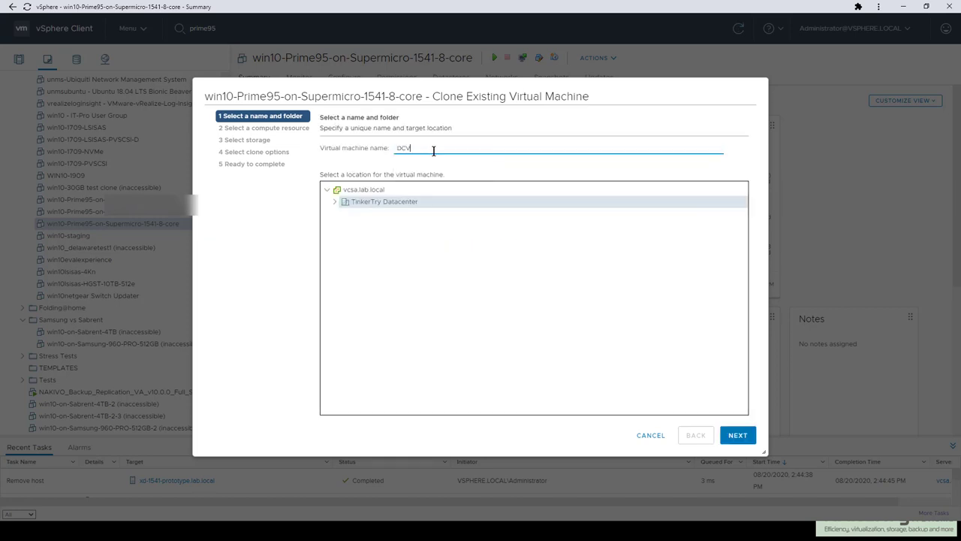
click(335, 201)
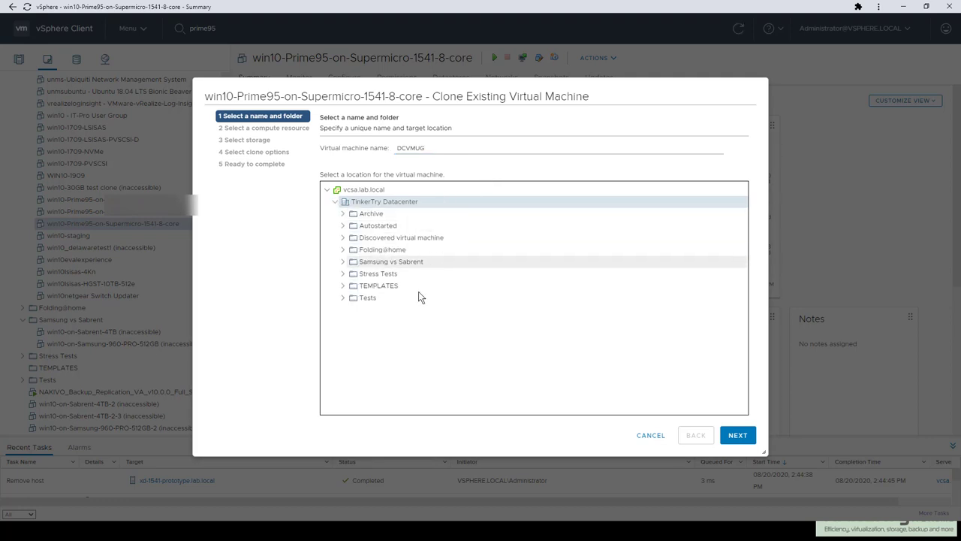
click(733, 436)
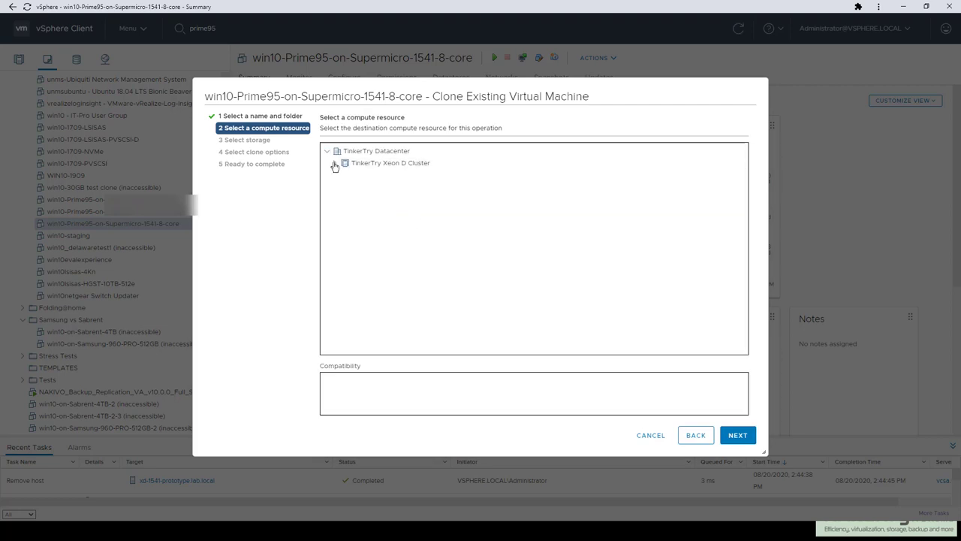
Choose host xd-1567-5028d.lab.local in the TinkerTry Xeon D Cluster as the clone's compute resource.
click(335, 164)
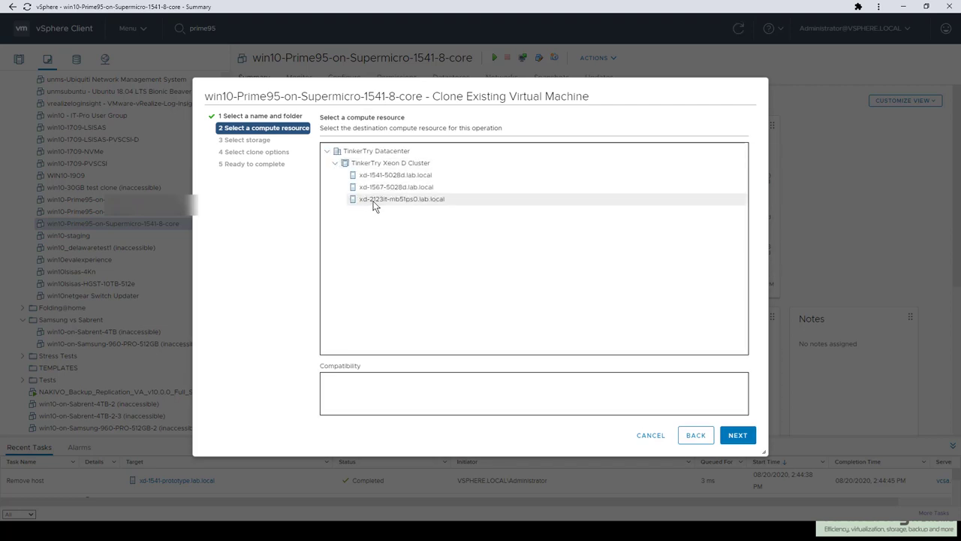
click(417, 189)
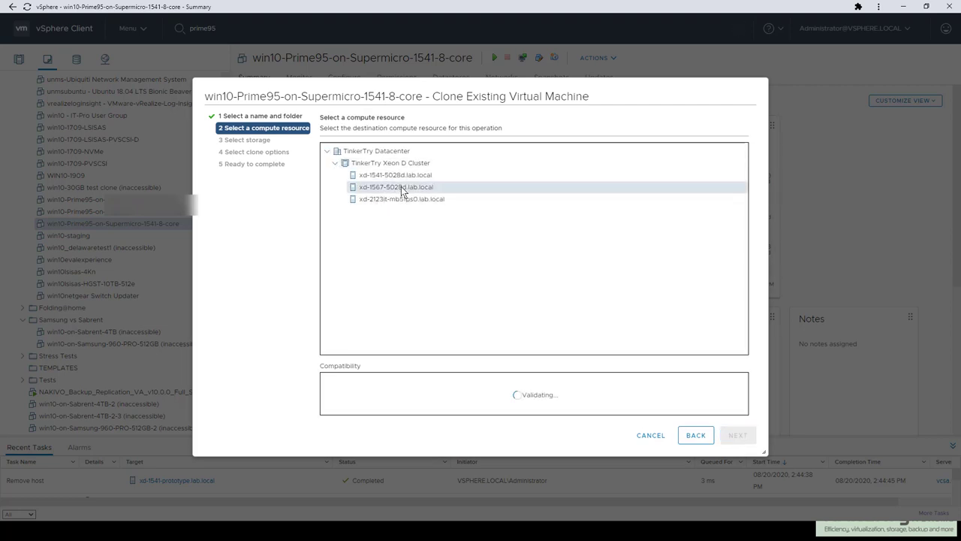
click(737, 435)
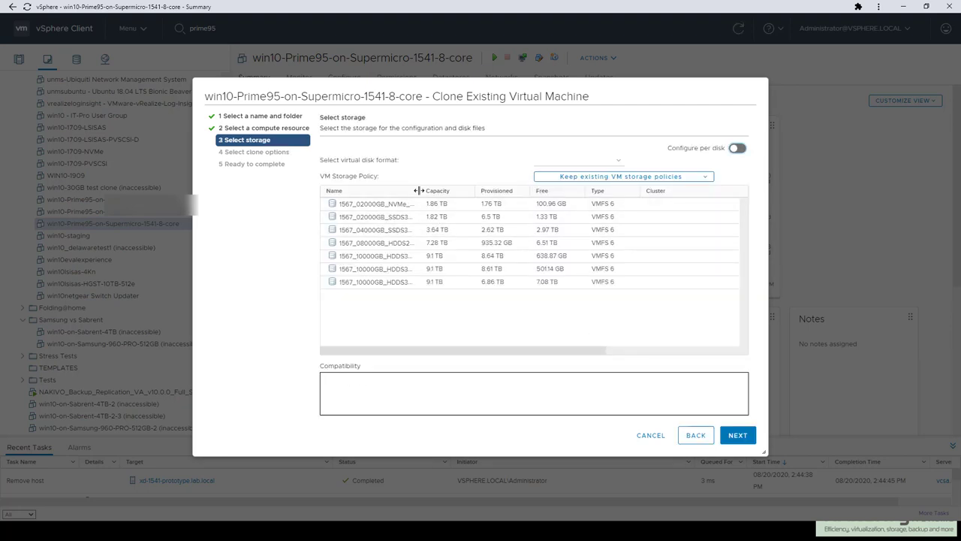
Store the clone on datastore 1567_02000GB_NVMe_Samsung_960PRO_M.2, leave all further clone options off and start the cloning.
drag(419, 190, 493, 191)
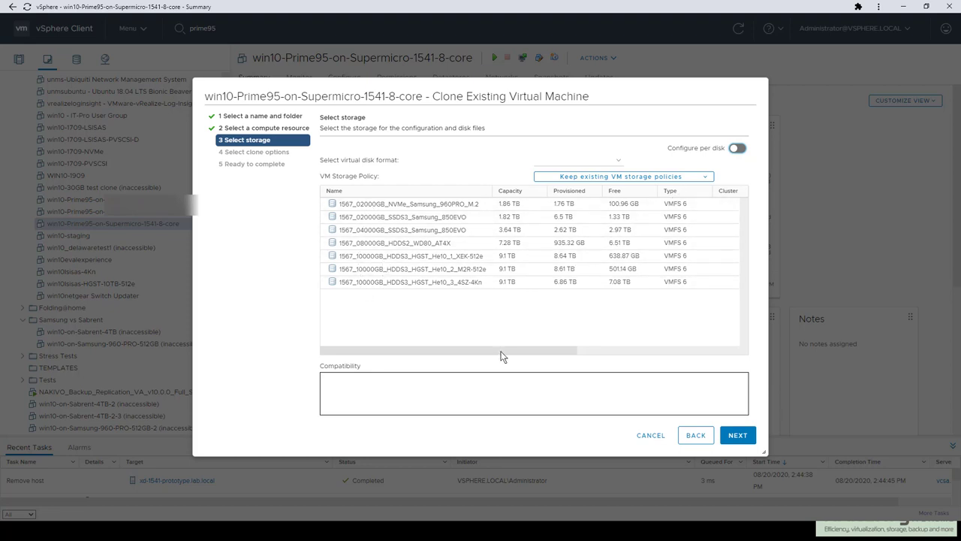
drag(515, 352, 401, 349)
click(406, 205)
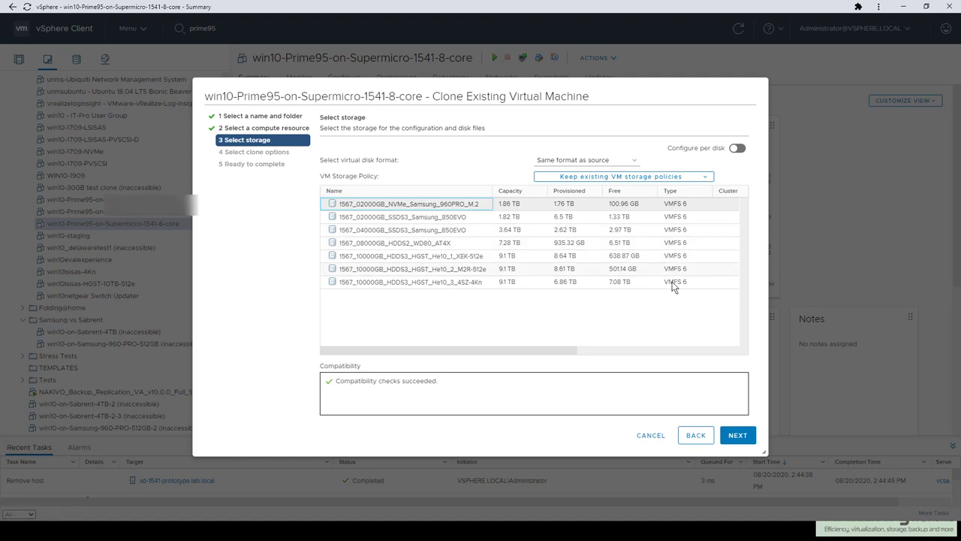
click(745, 439)
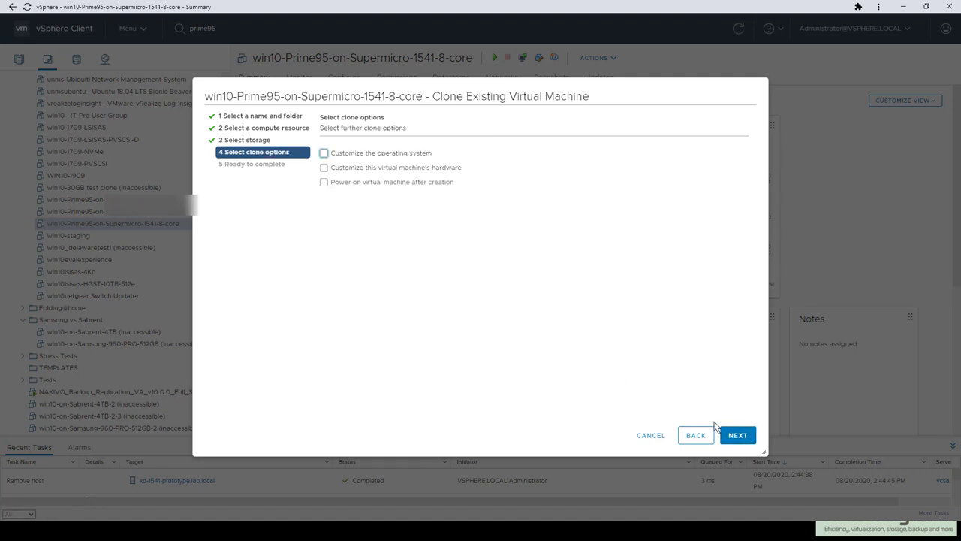
click(736, 438)
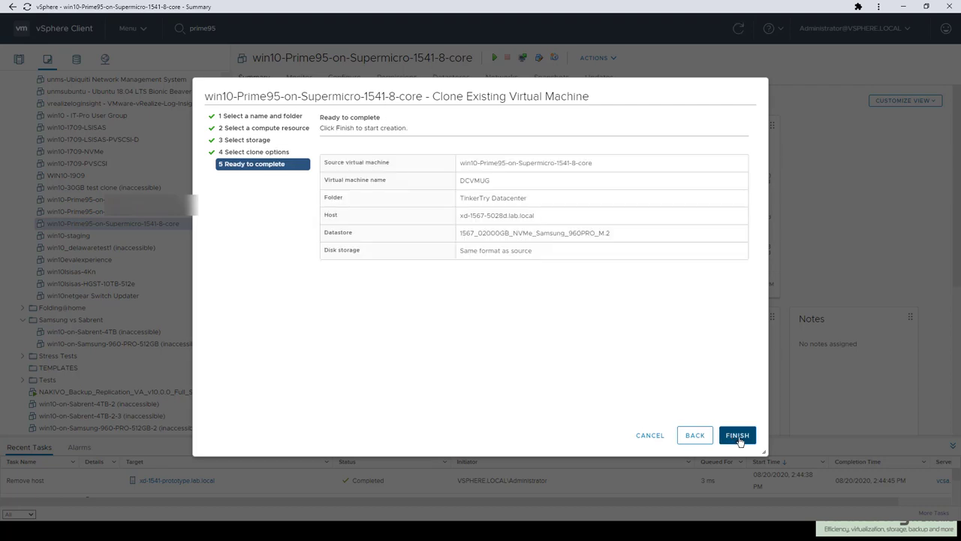
click(737, 437)
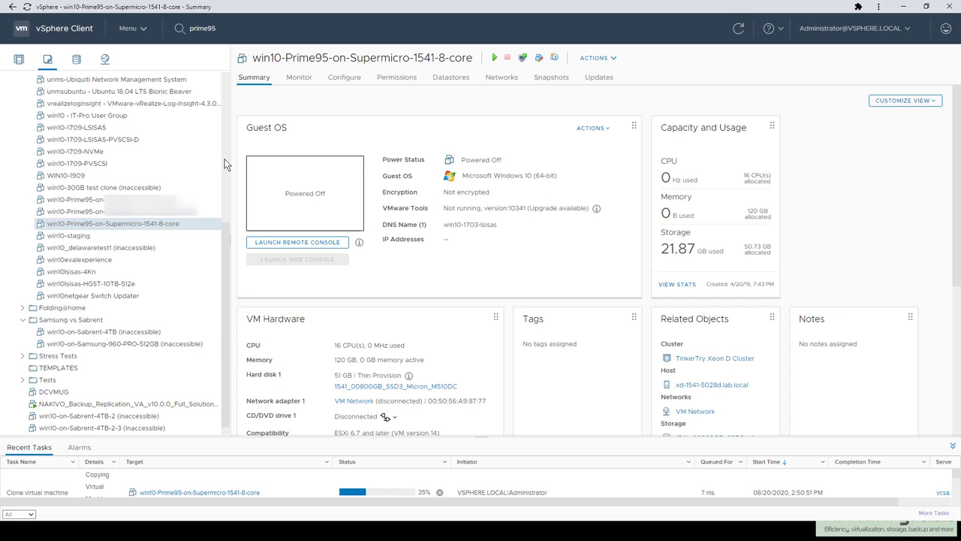
Return to the hosts and clusters inventory and list the virtual machines on host xd-1541-5028d.lab.local.
drag(223, 168, 223, 114)
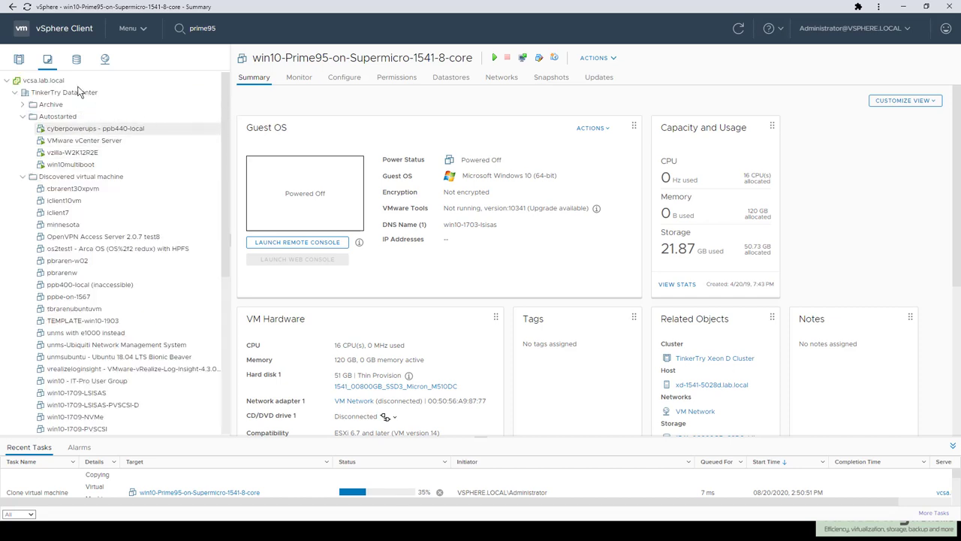
click(18, 59)
click(118, 120)
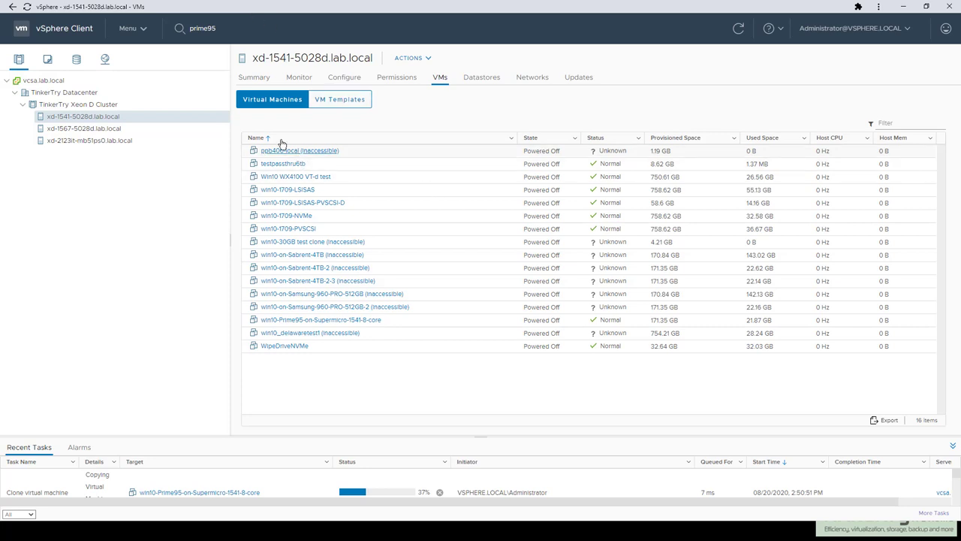
View the VMware Tools update status of the virtual machines in TinkerTry Xeon D Cluster.
click(95, 106)
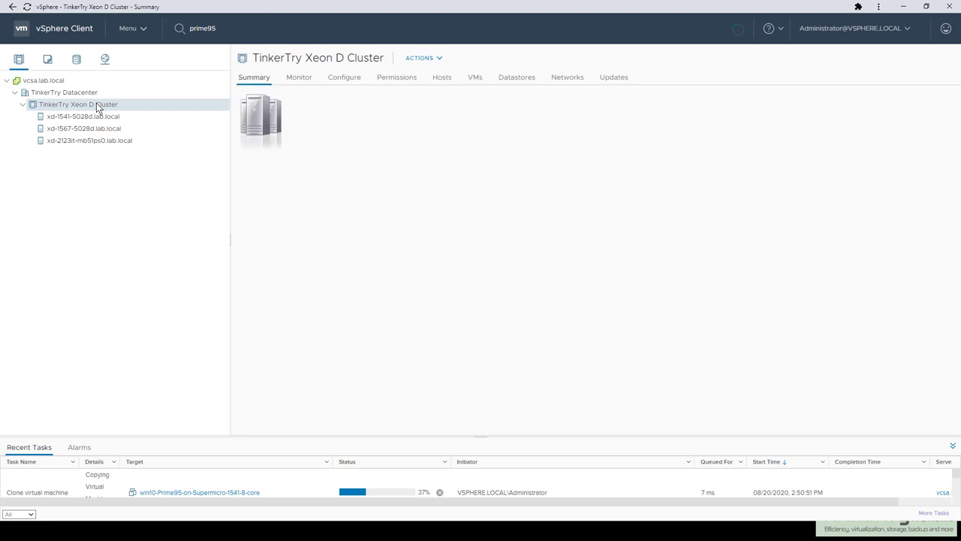
click(630, 79)
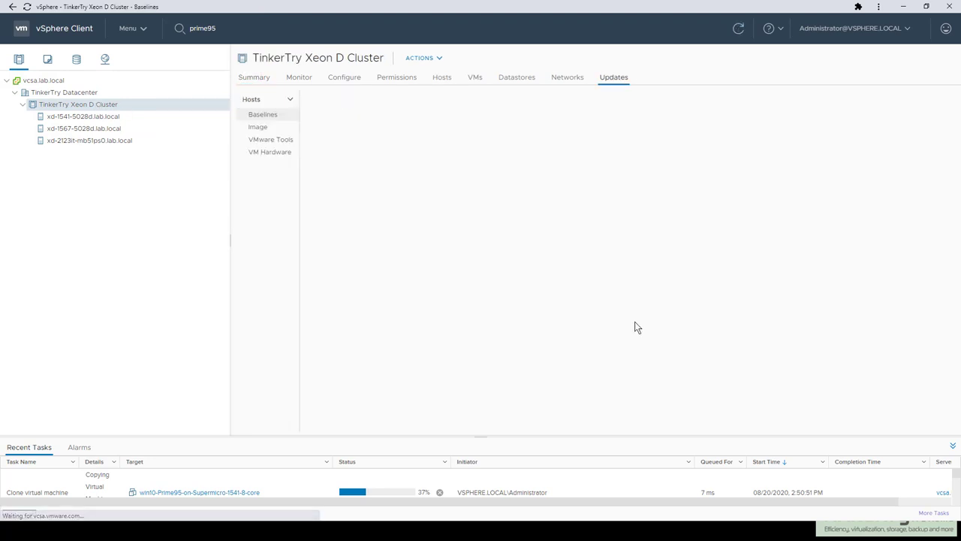
click(282, 142)
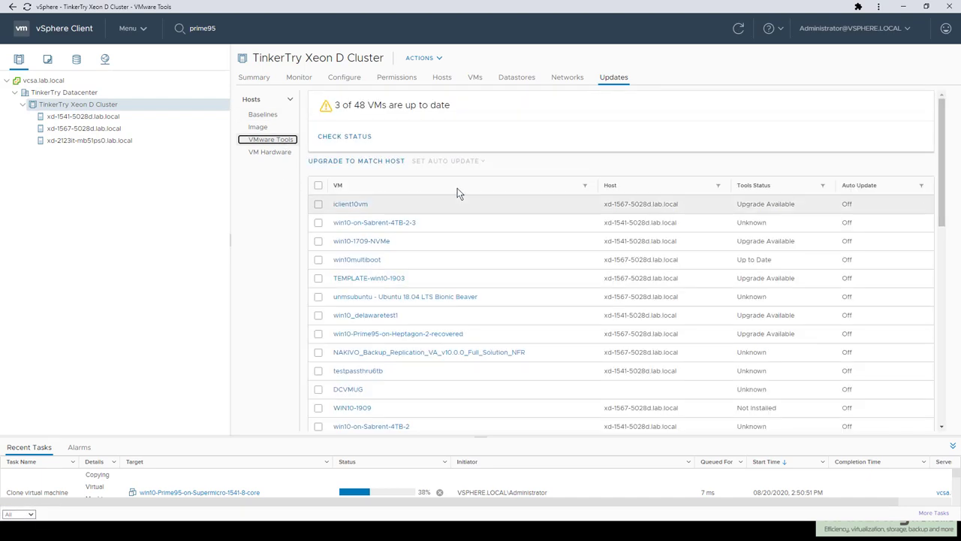
View the cluster's VM Hardware update status, narrow the VM column to show all columns and highlight the win10multiboot row.
click(270, 152)
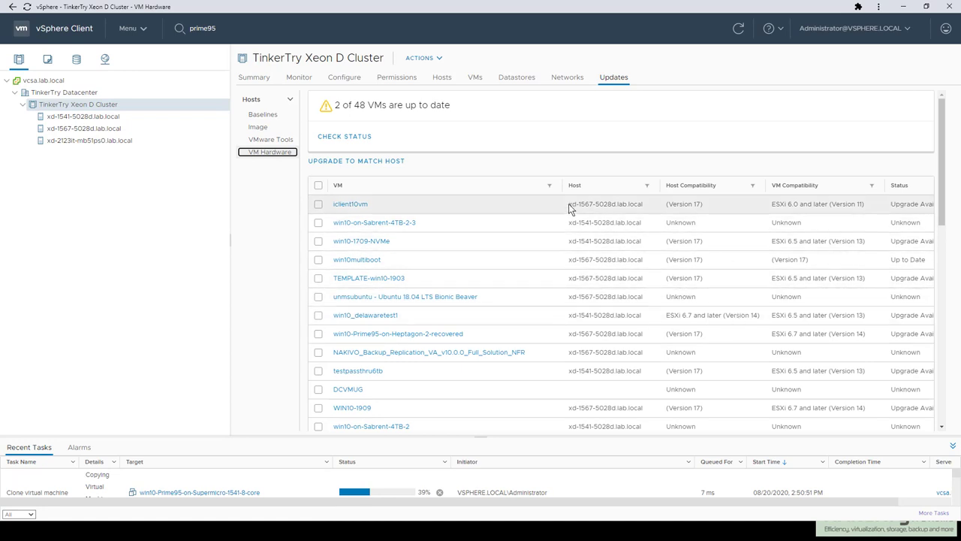
drag(562, 185, 474, 184)
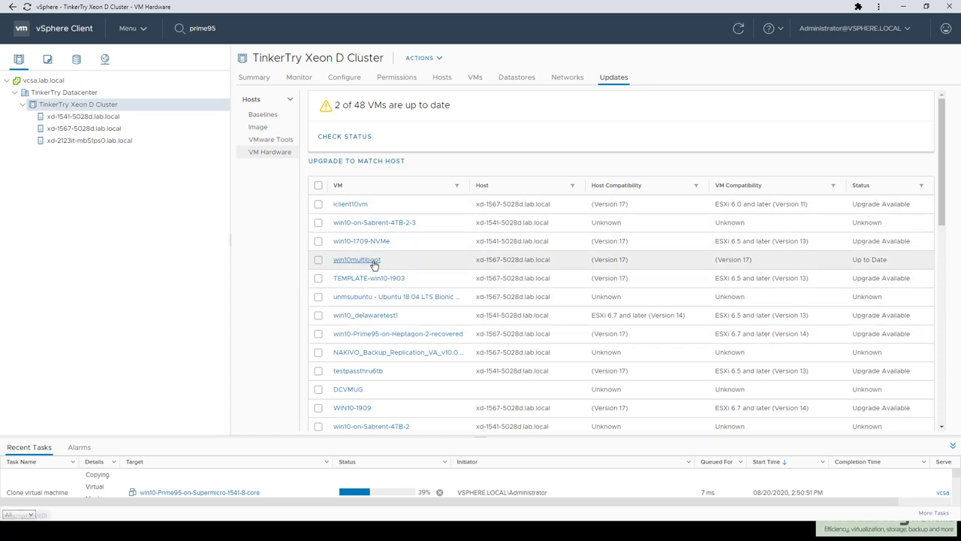
drag(904, 254, 842, 260)
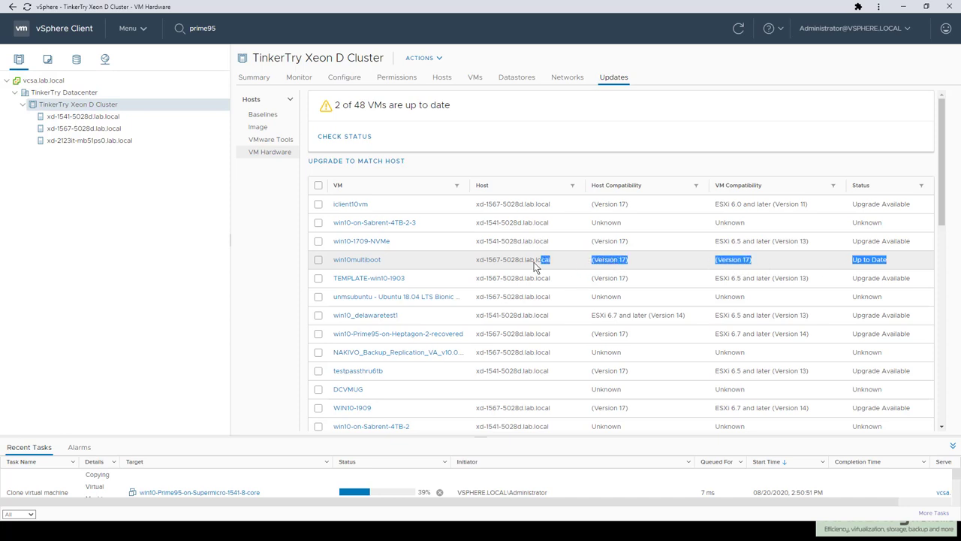
drag(534, 262, 333, 267)
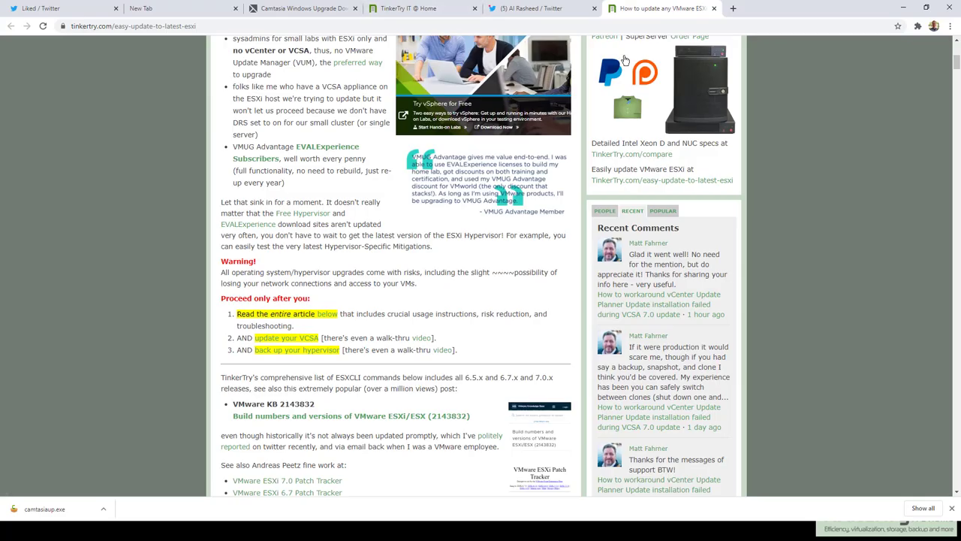
In Chrome, open tinkertry.com/superserverworkstation in a new tab and look over the article's lead photo and introduction.
click(730, 8)
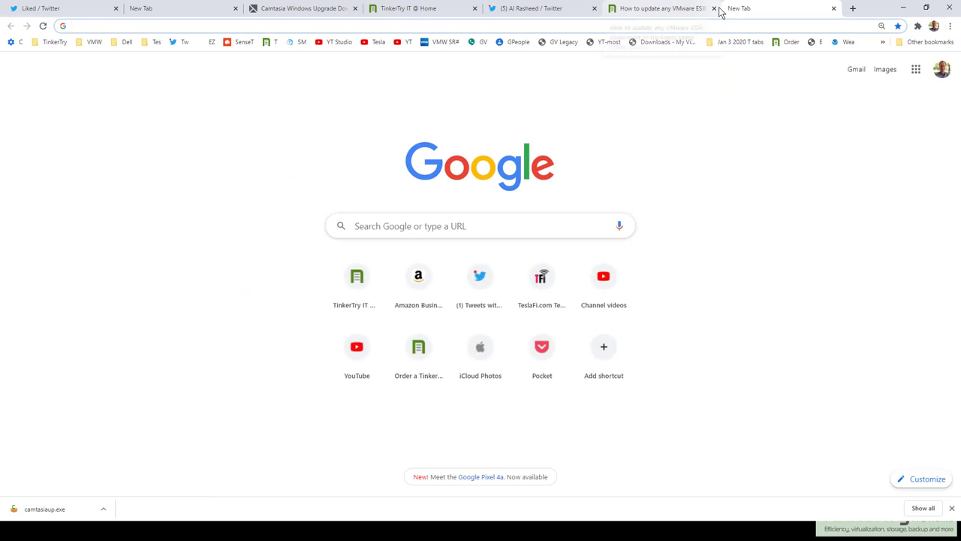
text(tinkertry.com/supers)
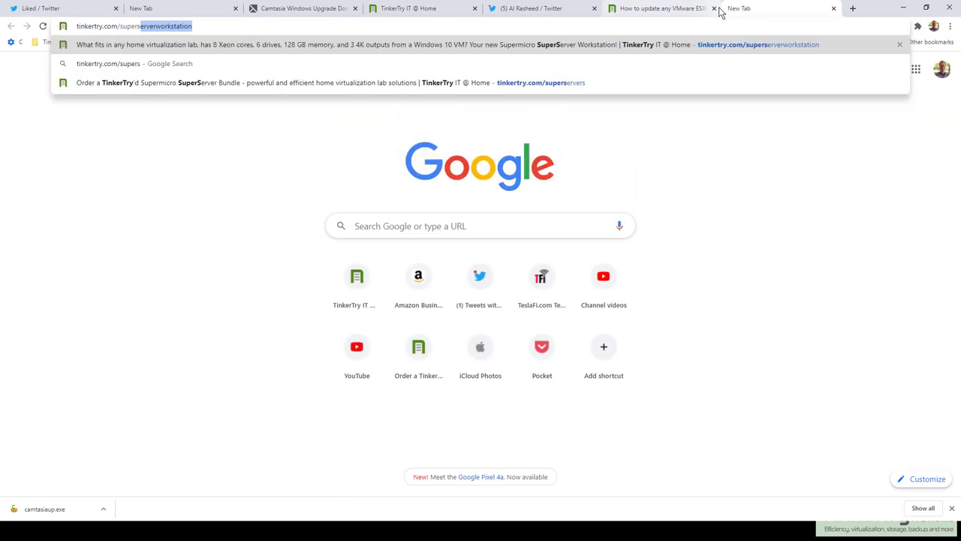
key(Return)
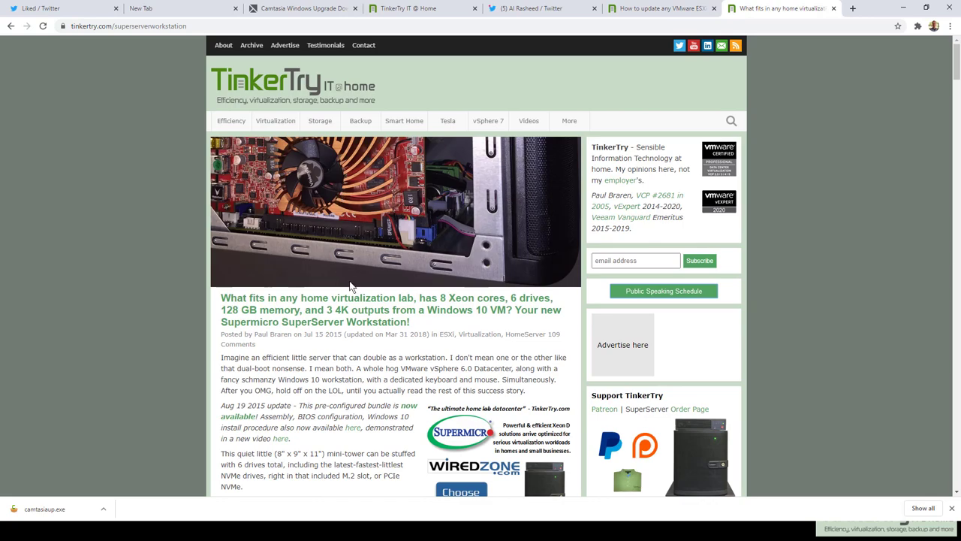
scroll(353, 279, down, 1)
scroll(353, 279, up, 1)
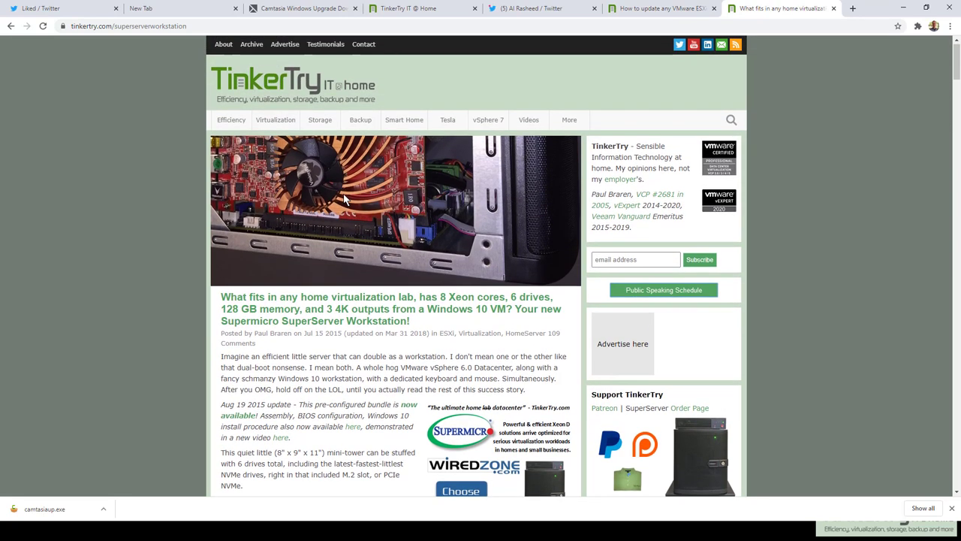
scroll(344, 225, down, 2)
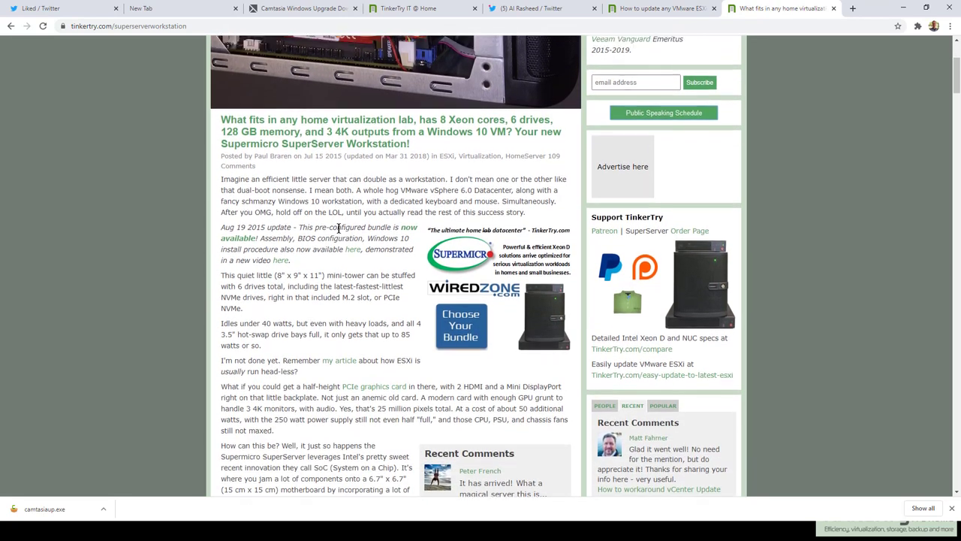
scroll(347, 188, up, 1)
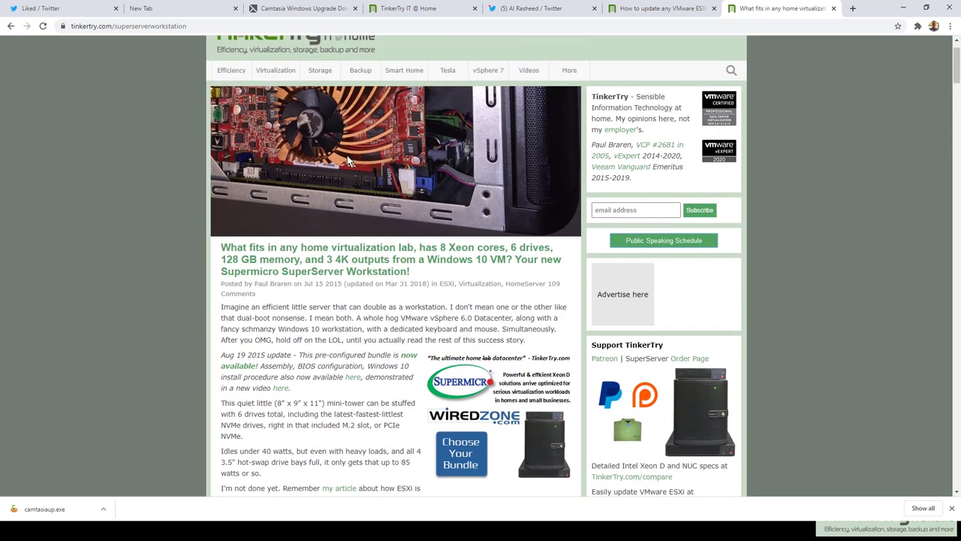
scroll(350, 164, up, 1)
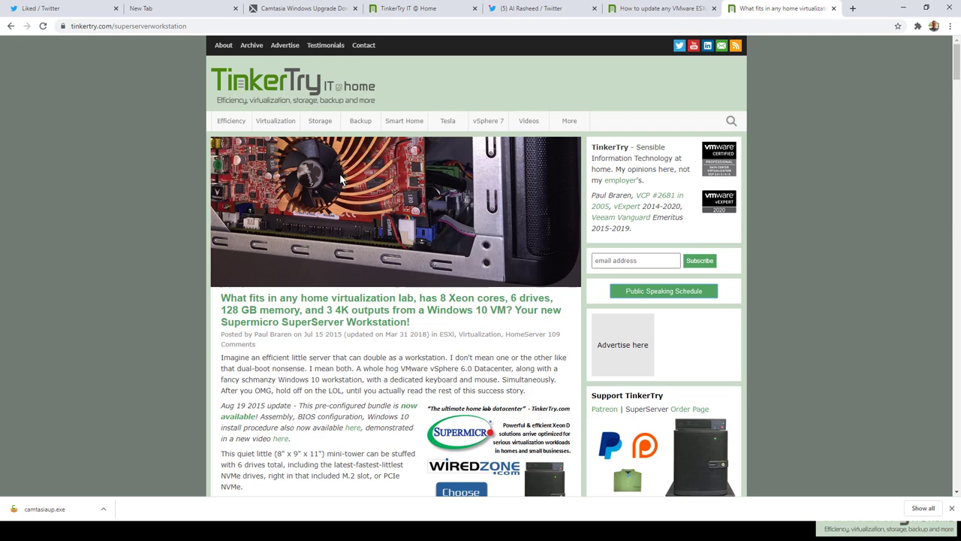
Return to the vSphere Client, read the clone task's notification details, and glance at the demo slide before coming back.
click(906, 12)
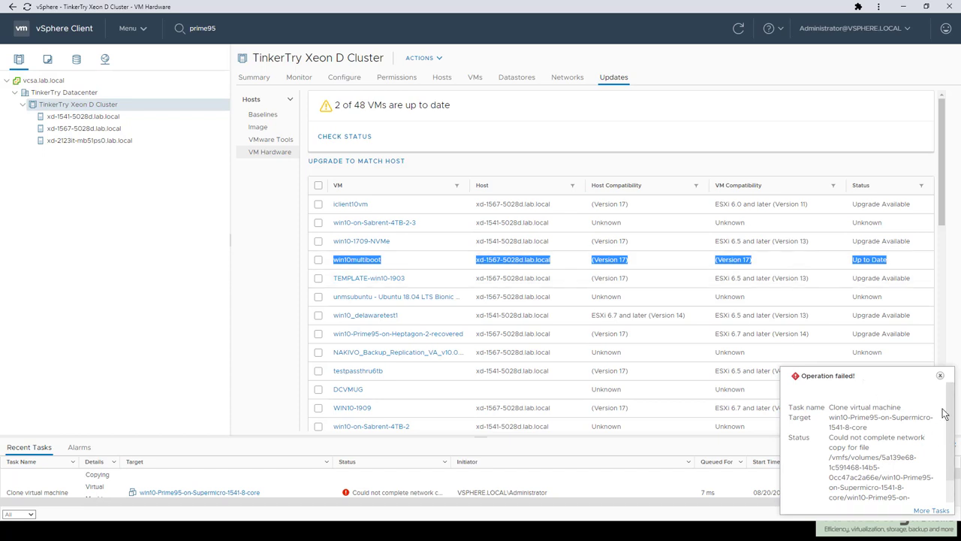
scroll(940, 414, down, 2)
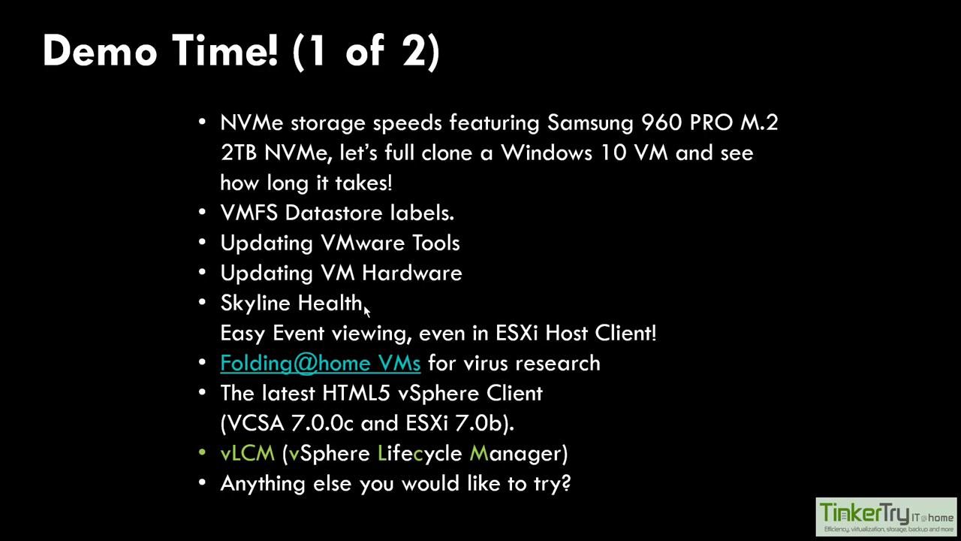
key(alt+Tab)
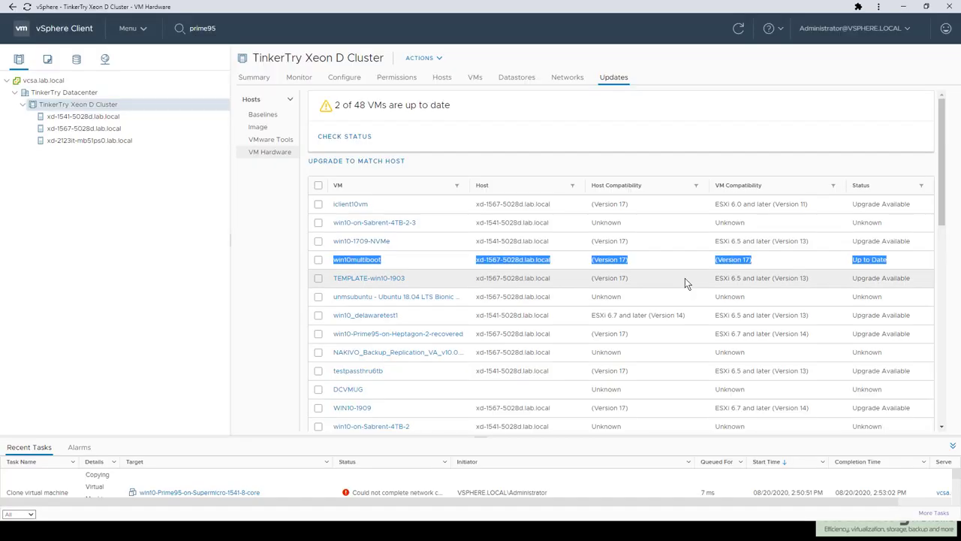
List the virtual machines on host xd-1567-5028d.lab.local and open the storage adapters configuration of host xd-1541-5028d.lab.local.
click(93, 129)
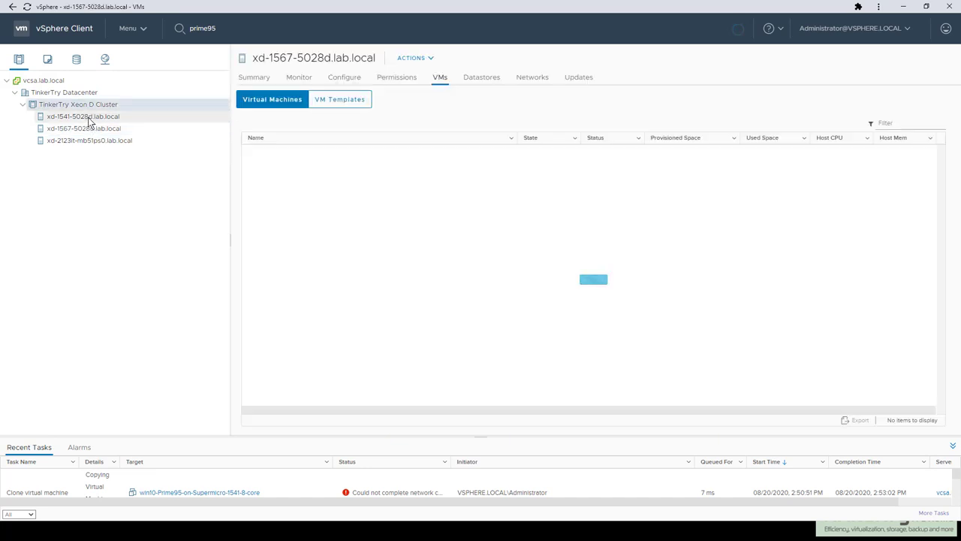
click(88, 117)
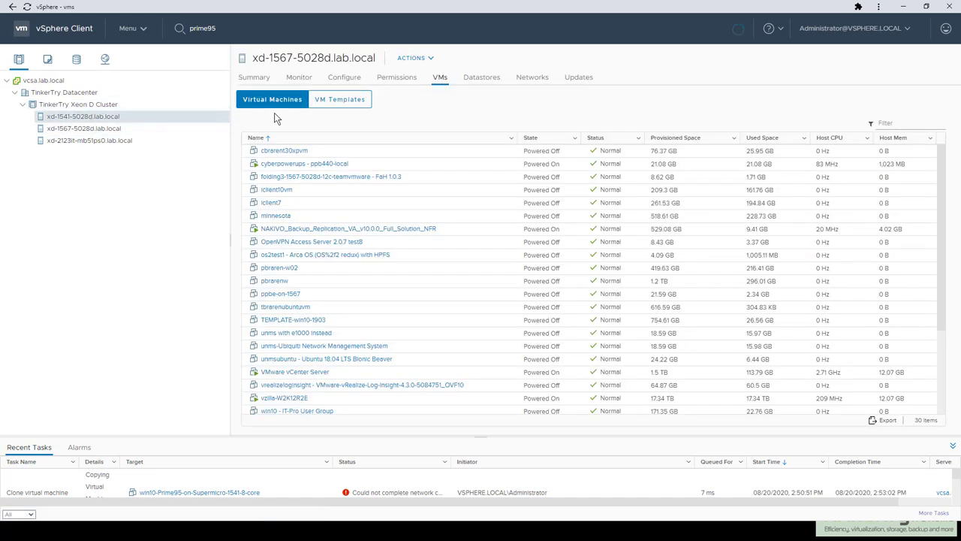
click(346, 81)
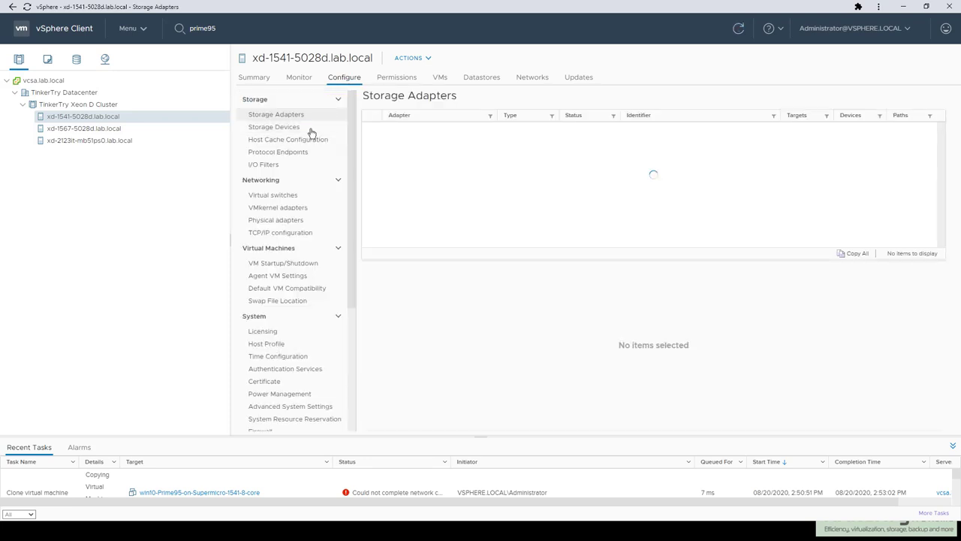
View the physical network adapters of host xd-1541-5028d.lab.local and show the details of vmnic1.
click(276, 220)
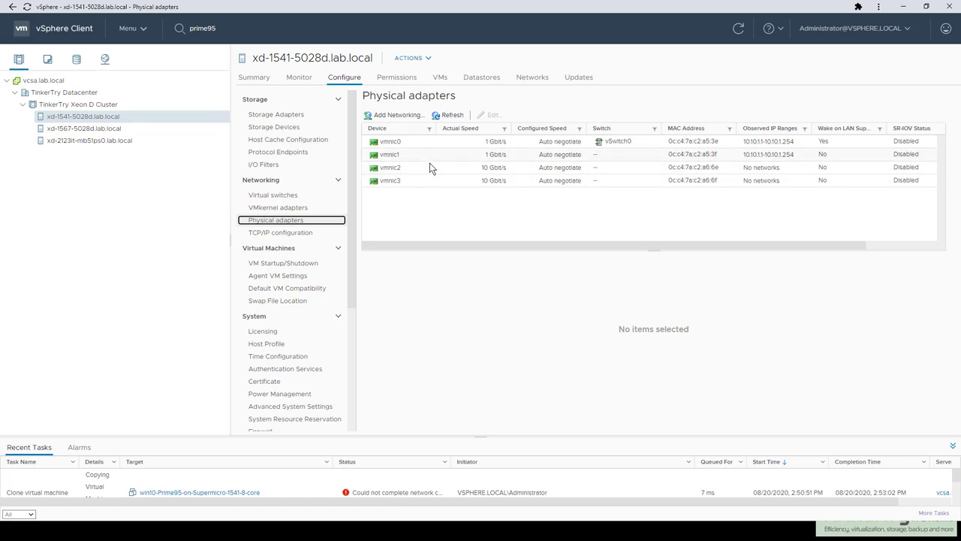
click(443, 214)
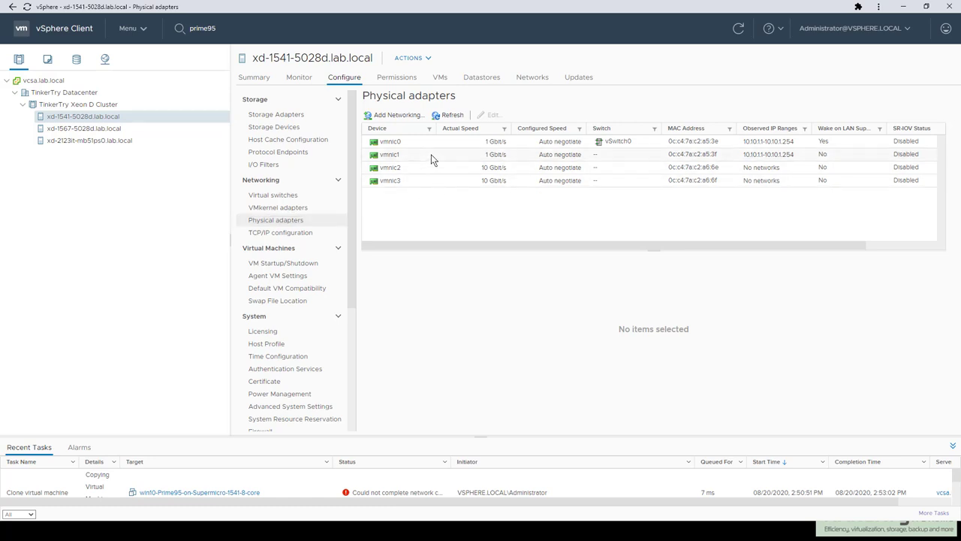
click(432, 156)
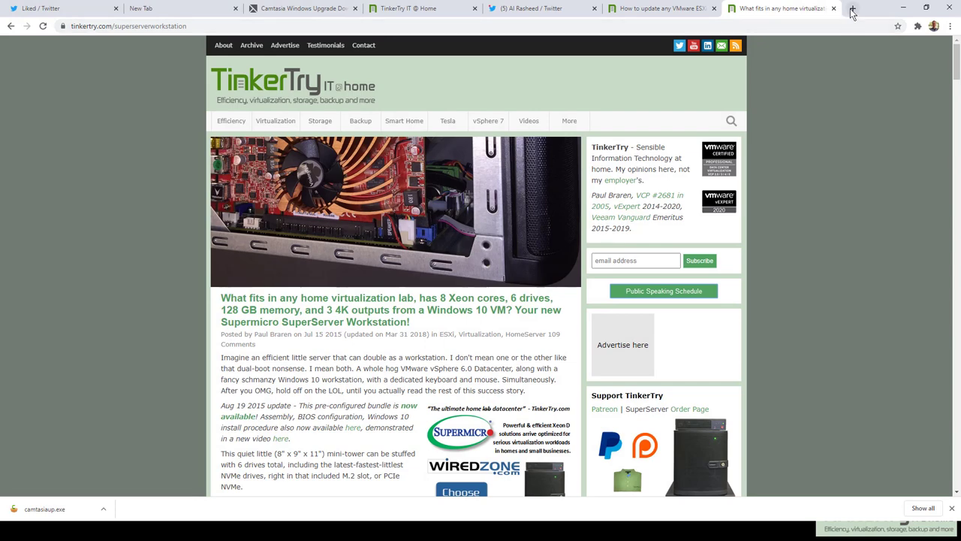
In a new Chrome tab, search Google for "version of vib network esxi tinkertry".
click(853, 9)
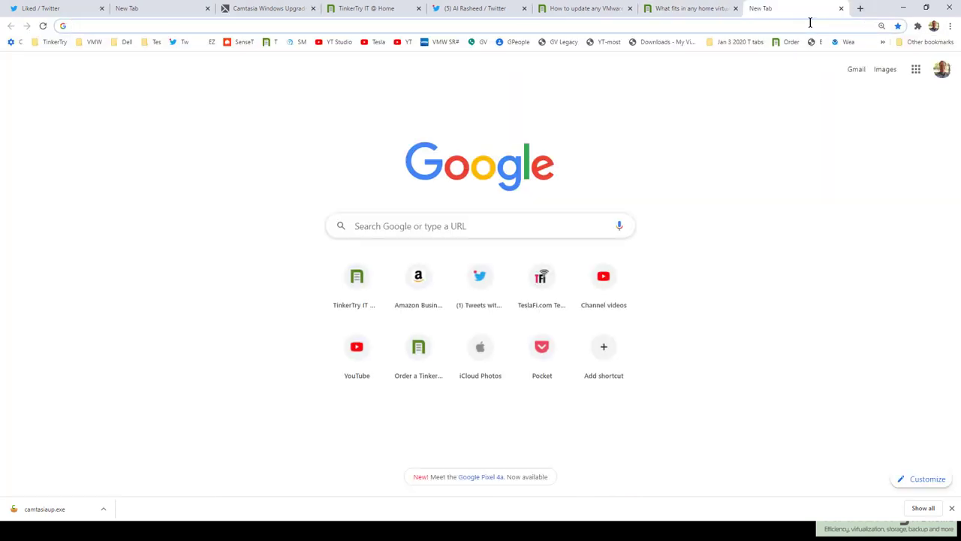
click(810, 23)
text(version of )
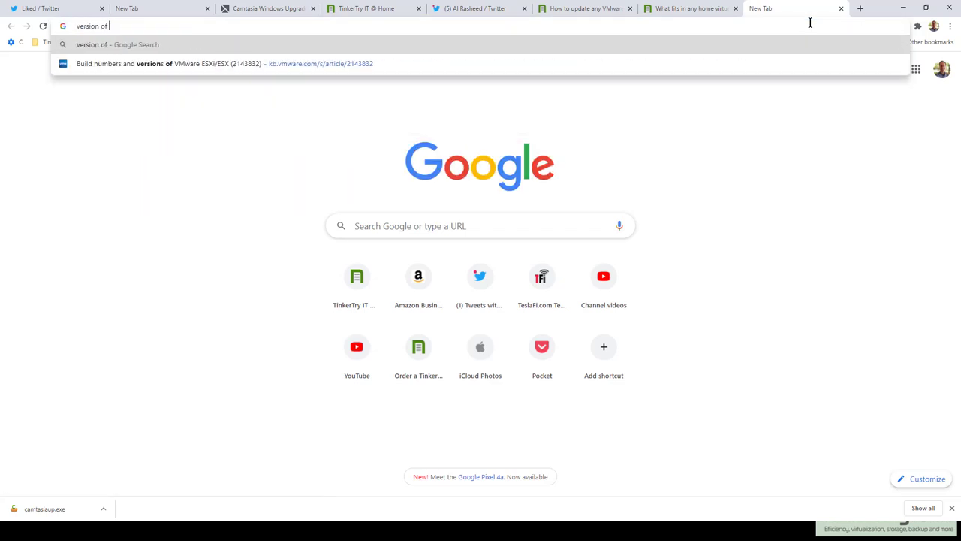
text(vib network esxi)
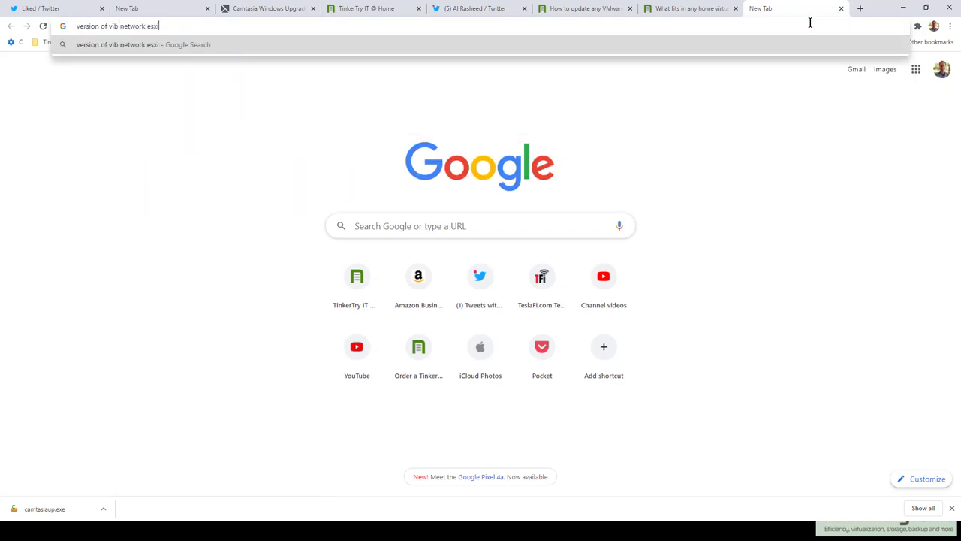
text( tinkertry)
key(Return)
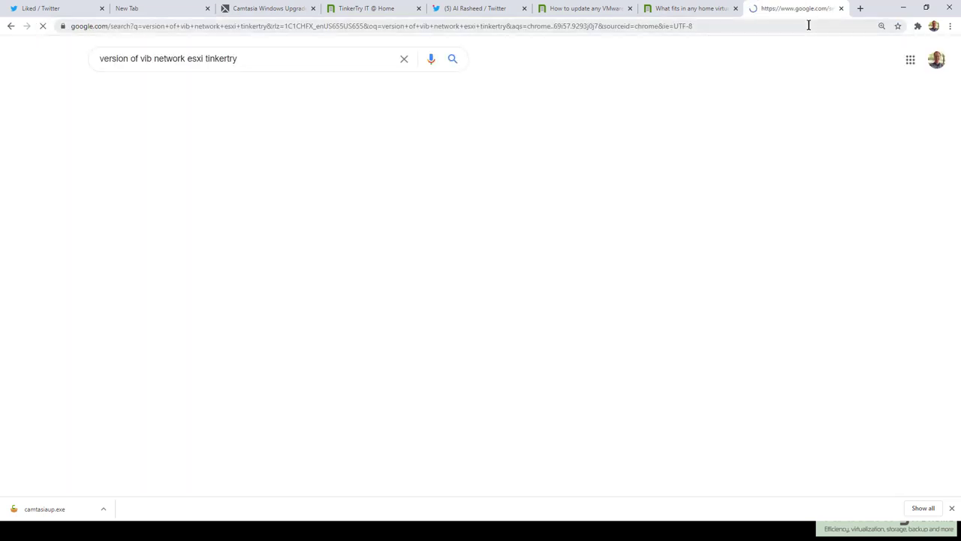
Open the TinkerTry article on checking network driver and NIC firmware details, skim its introduction, and return to the vSphere Client.
click(177, 150)
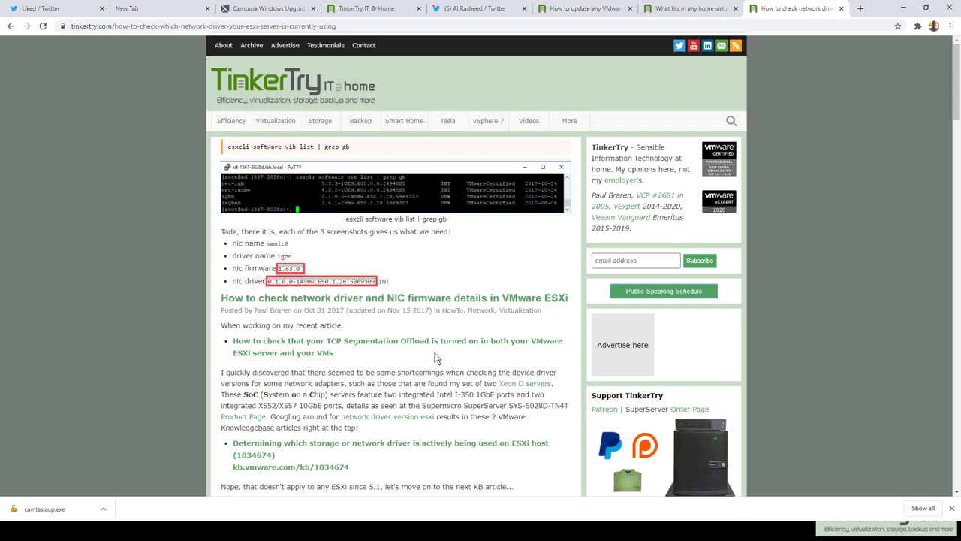
scroll(436, 350, down, 3)
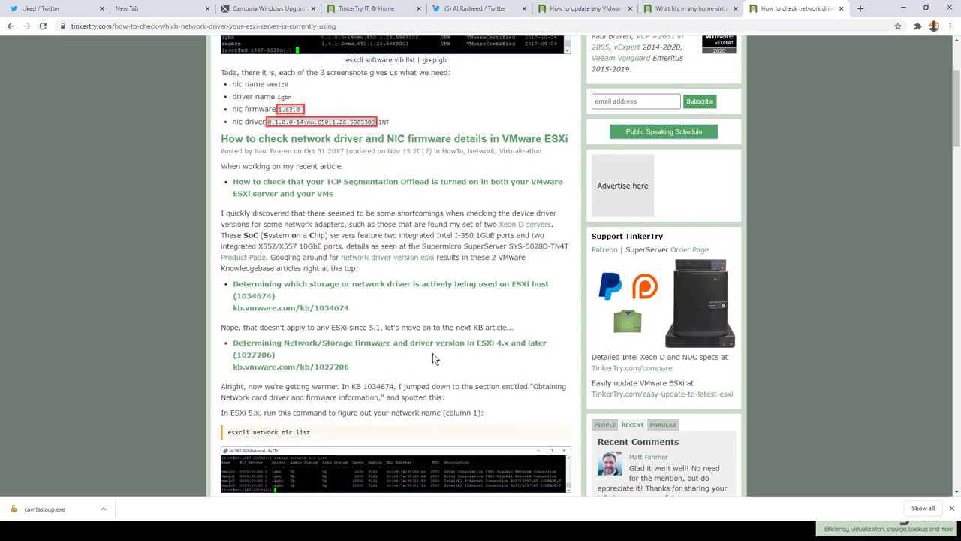
scroll(433, 355, up, 2)
scroll(433, 357, up, 1)
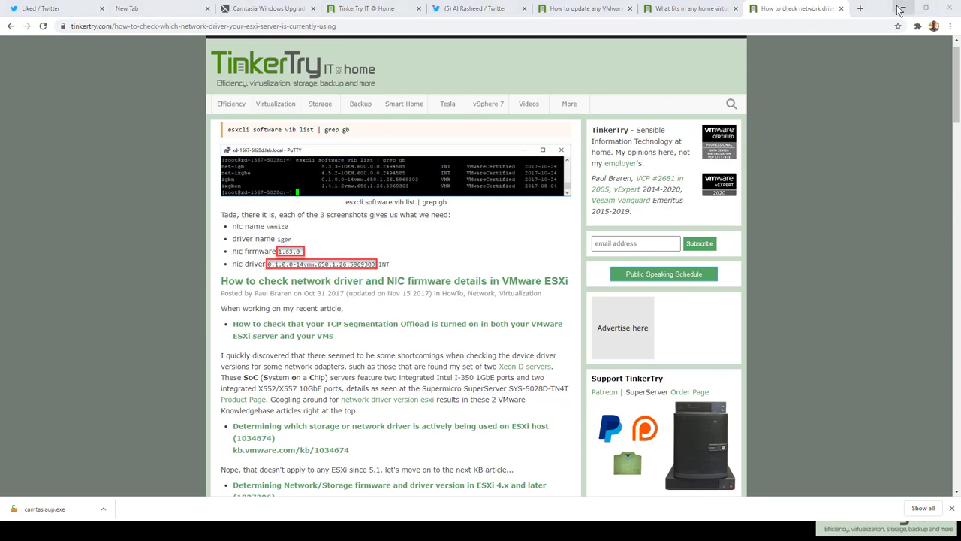
key(alt+Tab)
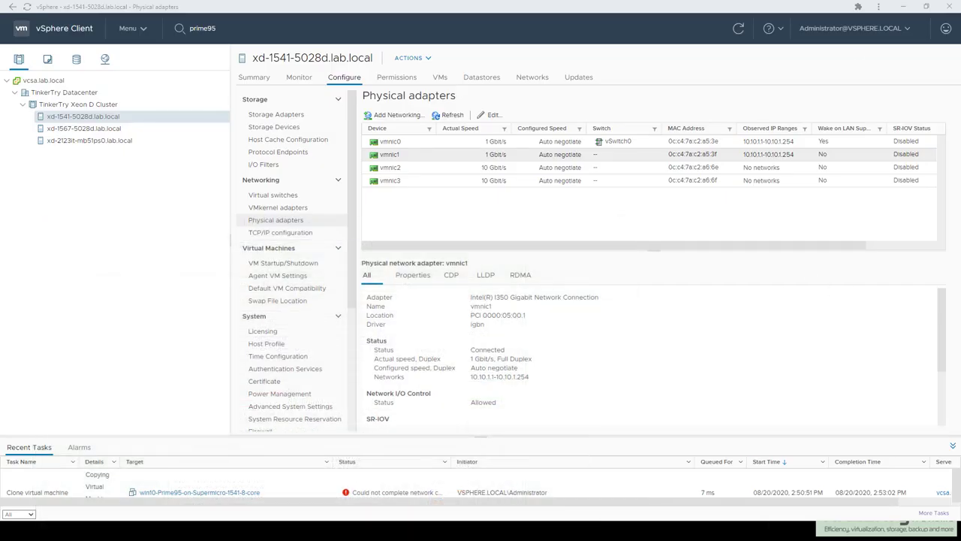
Switch past the demo slide to the ESXi Host Client for xd-1567-5028d.lab.local, log in, and maximize its window.
key(alt+Tab)
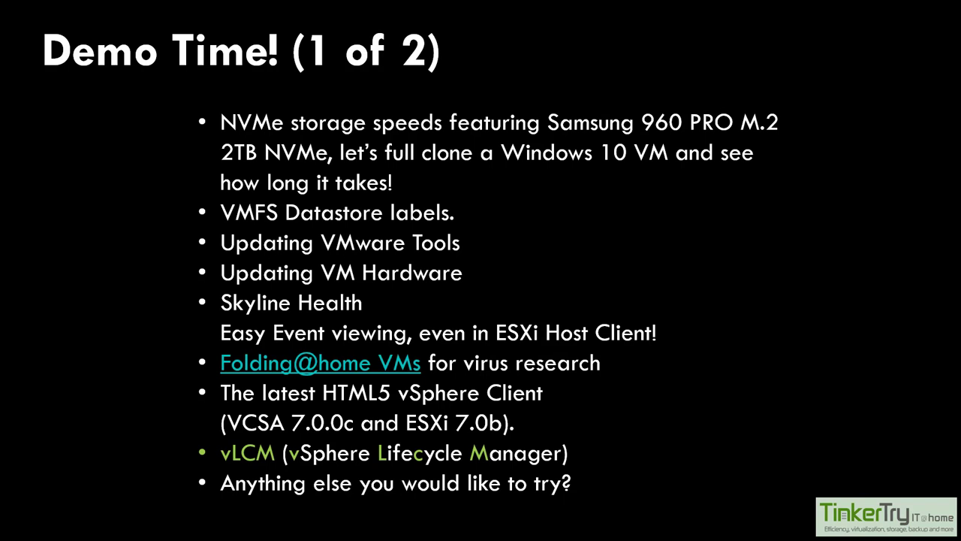
key(alt+Tab)
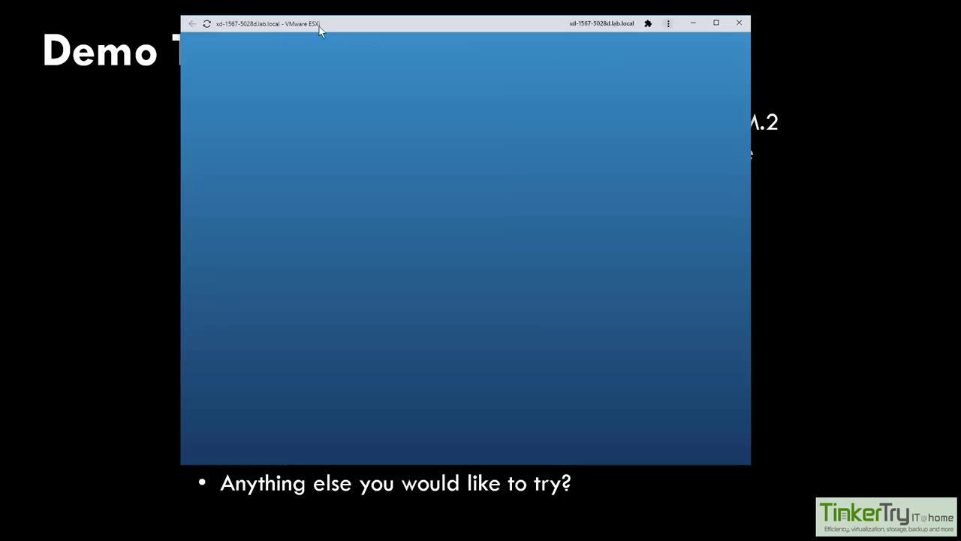
key(Return)
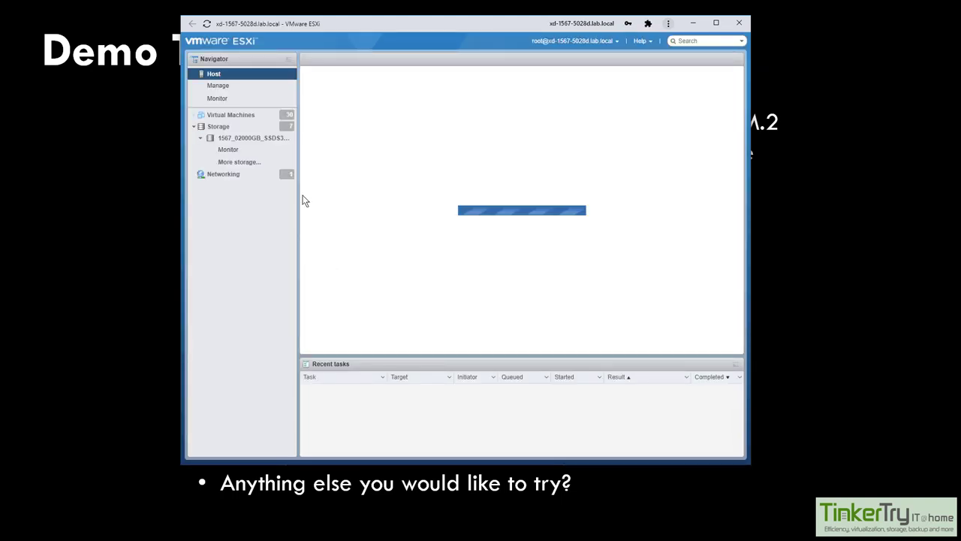
click(715, 23)
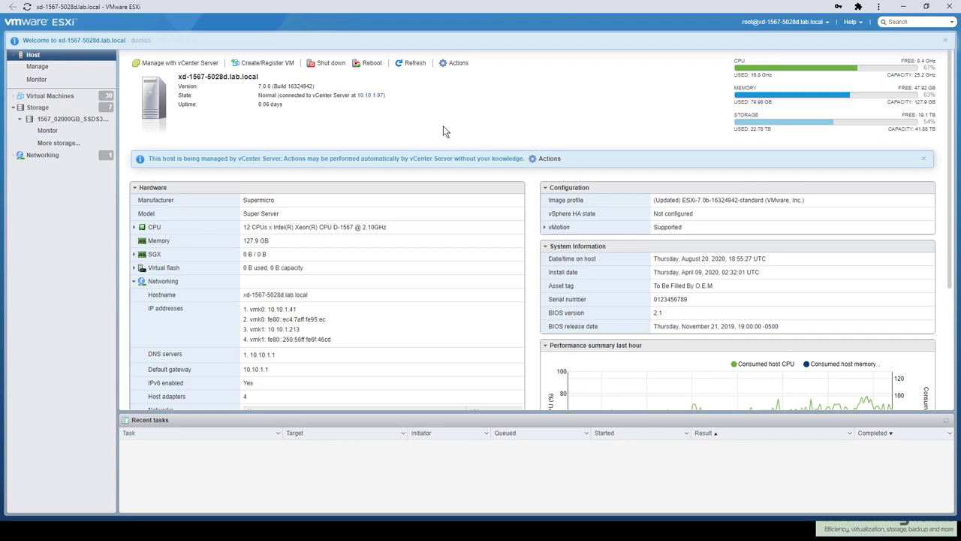
List the ESXi host's logs, enlarge the list to show every entry, and select /var/log/vpxa.log.
click(37, 79)
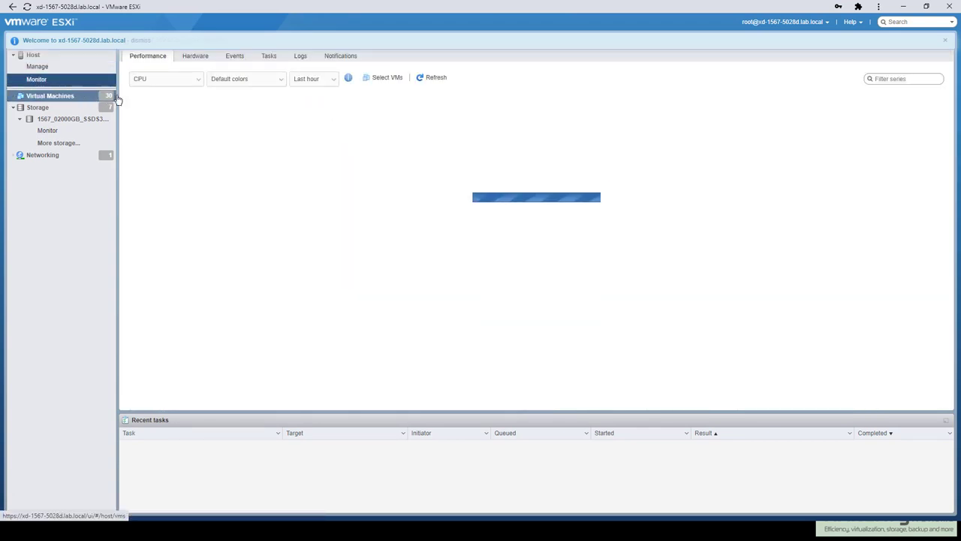
click(301, 56)
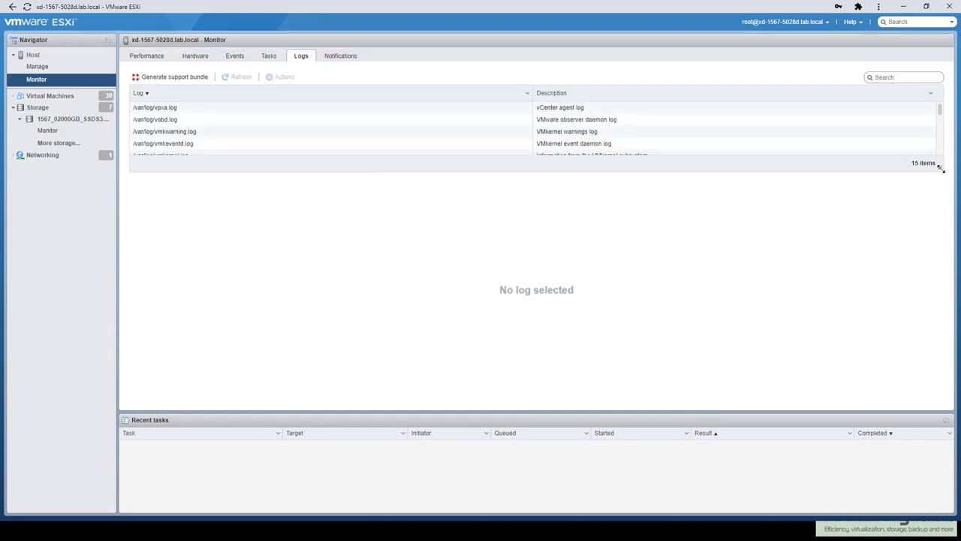
drag(940, 168, 939, 374)
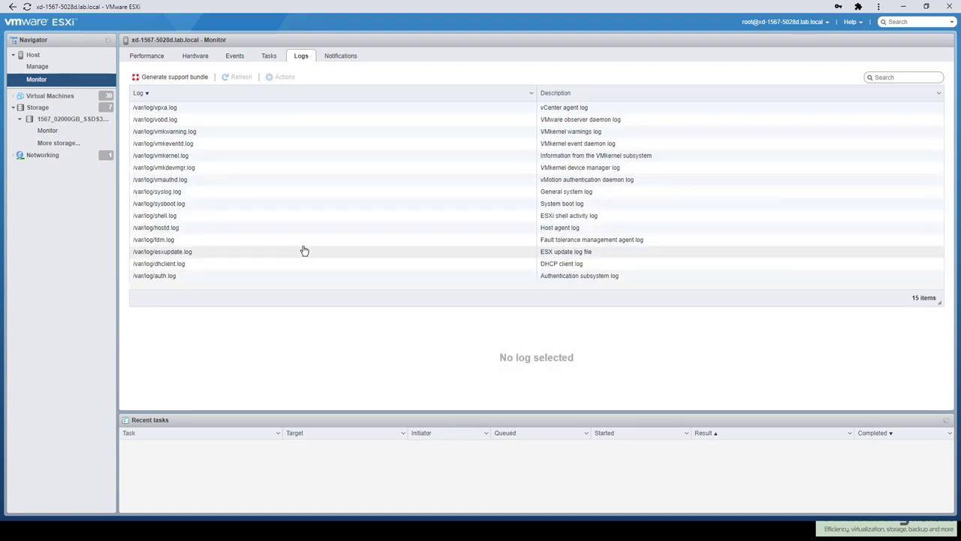
click(185, 112)
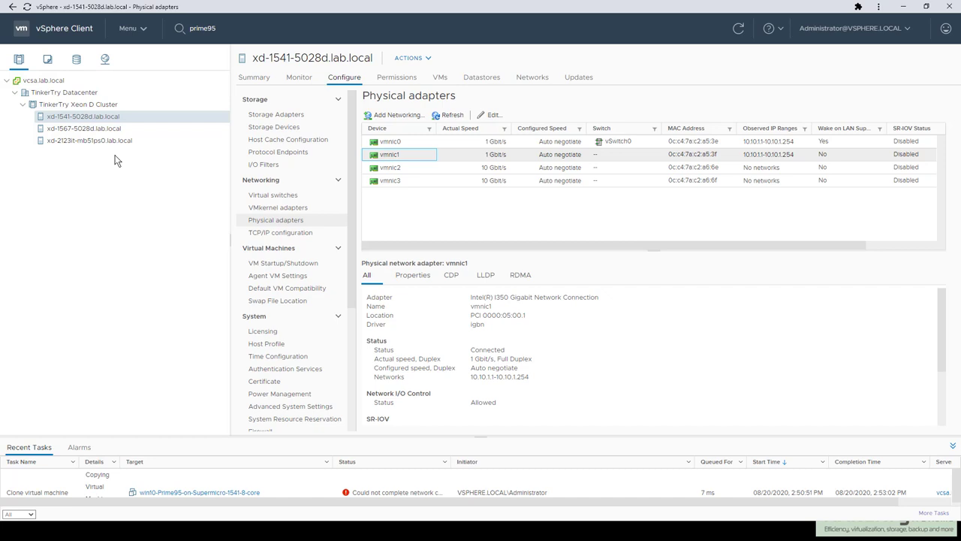
In the vSphere Client, view the events of host xd-1541-5028d.lab.local, then minimize the windows to return to the demo slide.
click(299, 78)
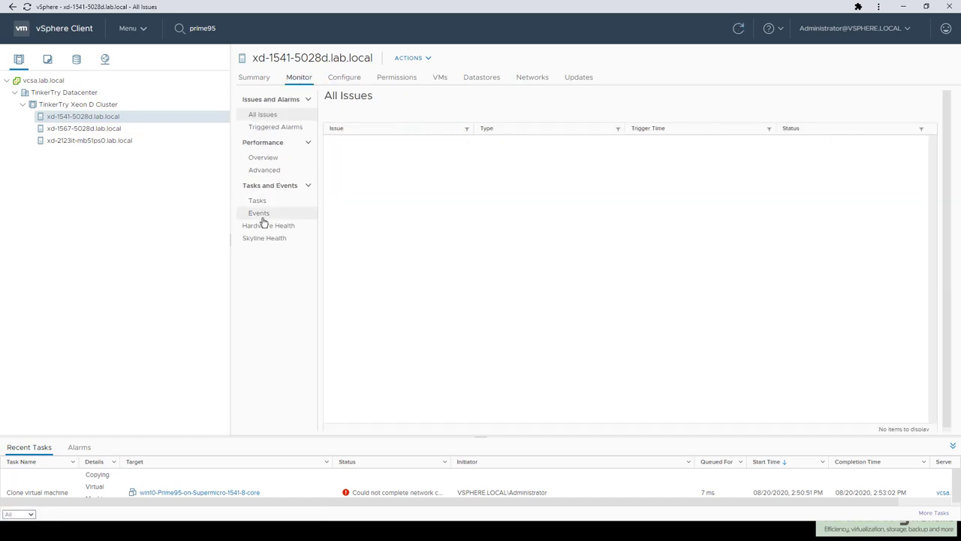
click(259, 214)
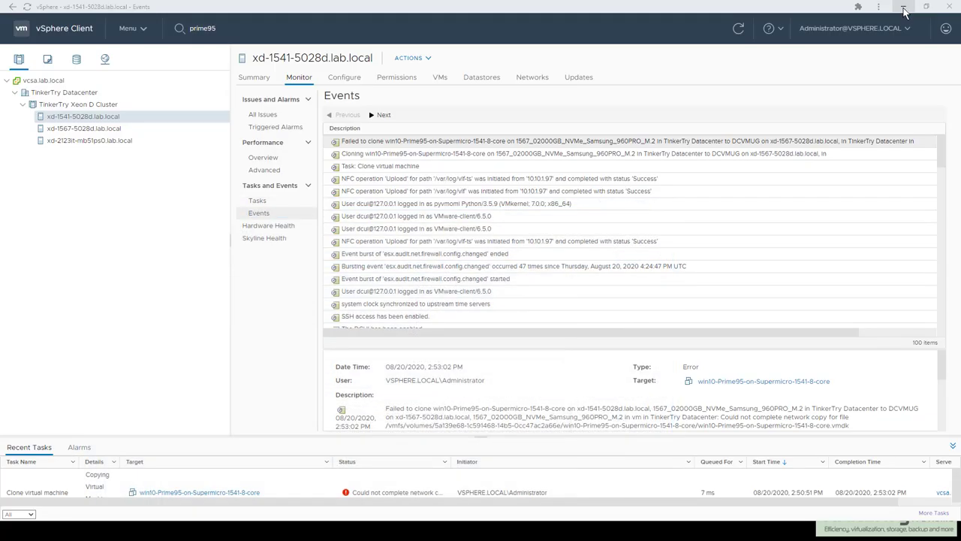
click(905, 7)
click(905, 7)
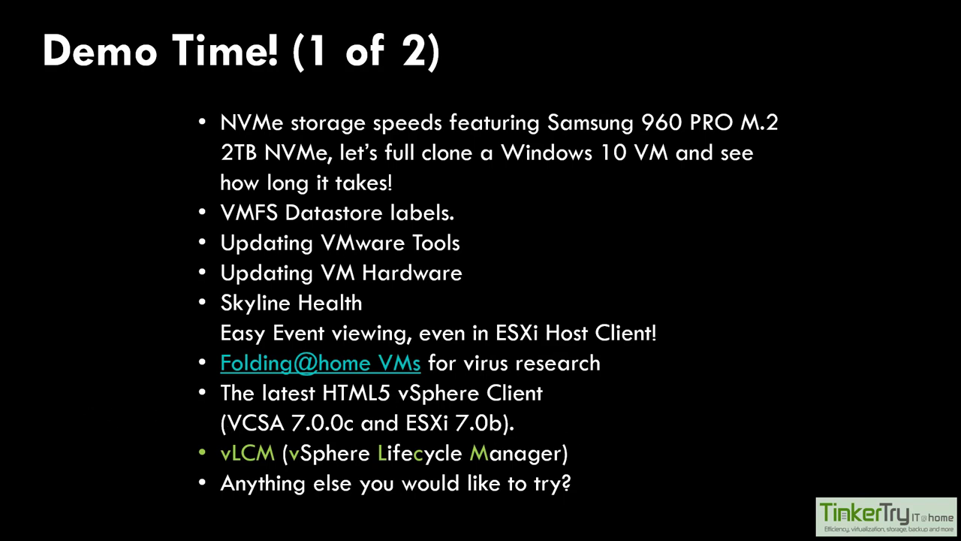
Add a bullet above vLCM on the demo slide reading "Snapshot based backups of 7.0 U1 or later not supported".
key(Return)
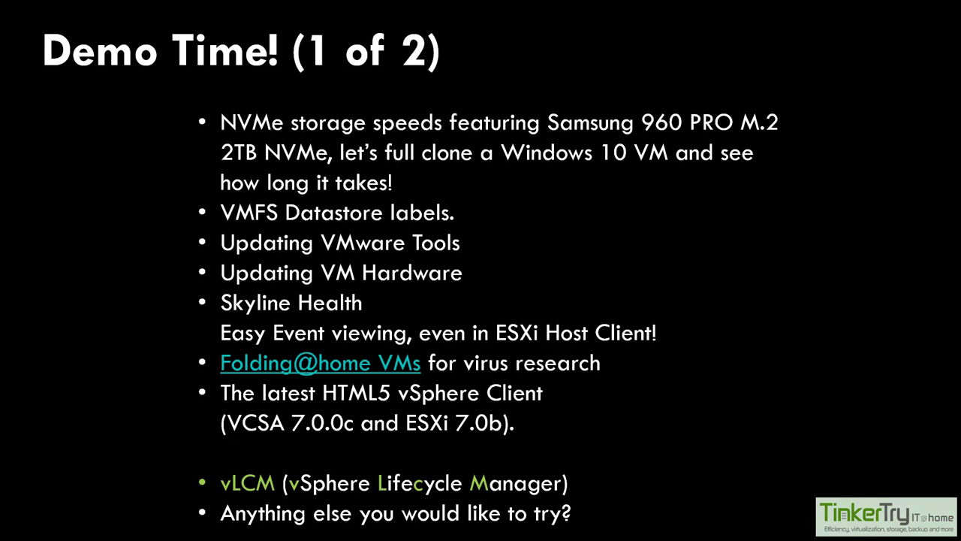
text(Snapshot ba)
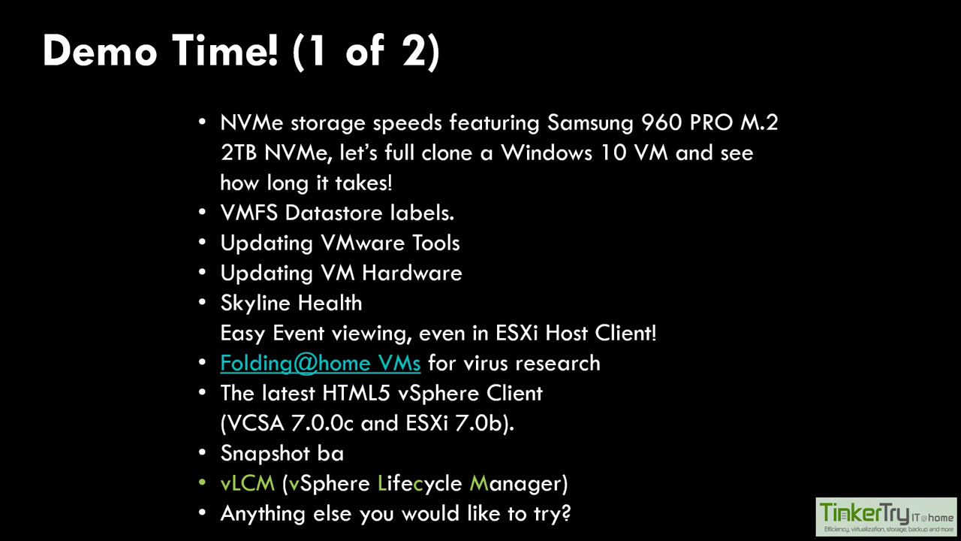
text(ckup)
key(BackSpace)
key(BackSpace)
key(BackSpace)
key(BackSpace)
key(BackSpace)
key(BackSpace)
key(BackSpace)
text(ba)
key(BackSpace)
key(BackSpace)
text(based backups of)
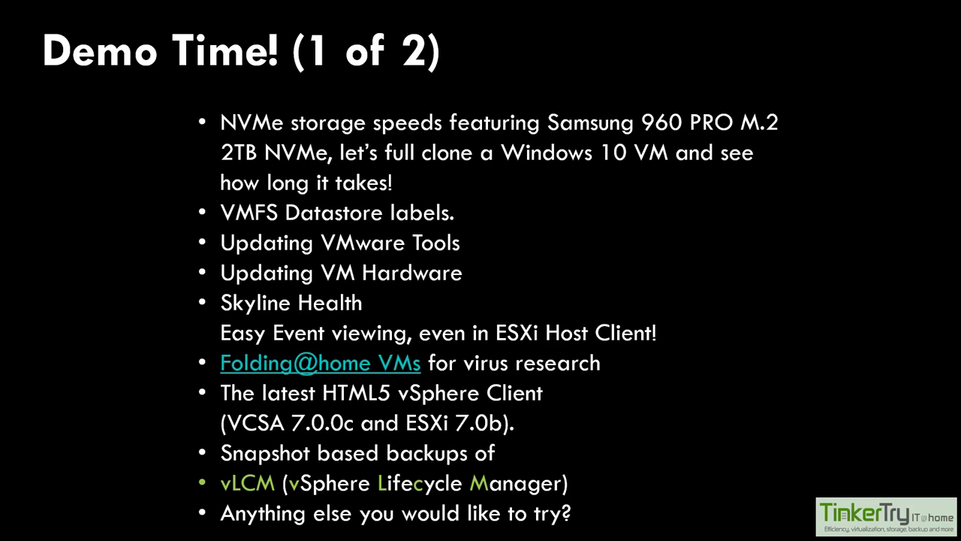
text( 7.0)
key(BackSpace)
key(BackSpace)
text(7.0 U1 or later not)
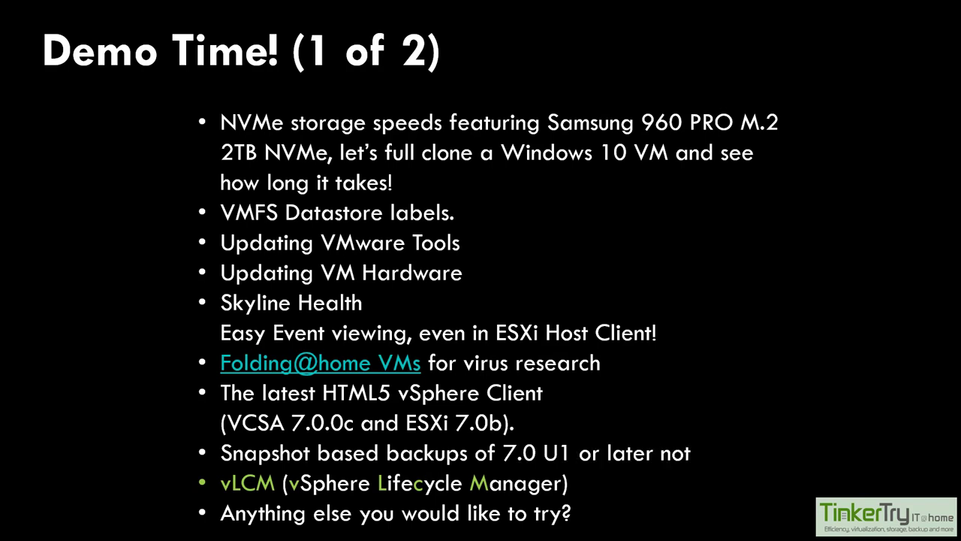
text( supported)
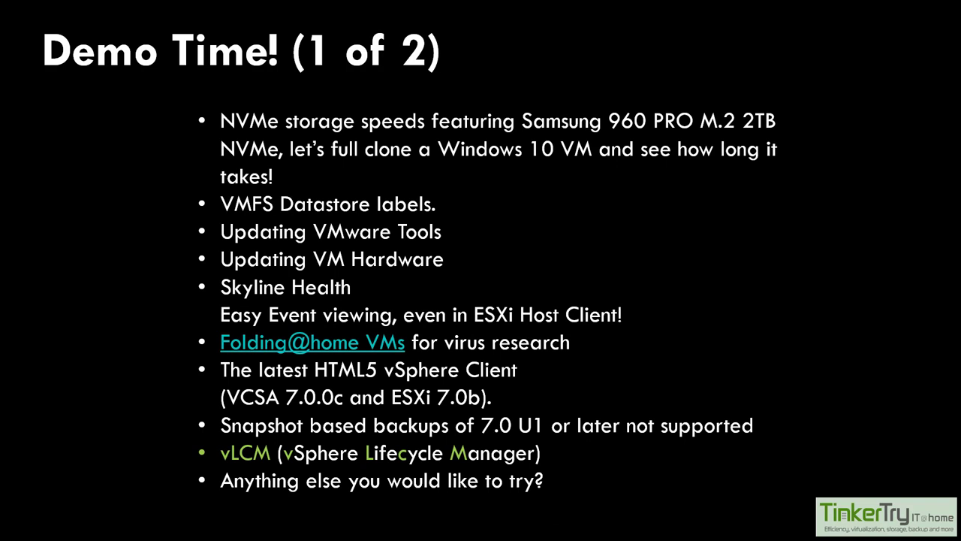
key(ctrl+i)
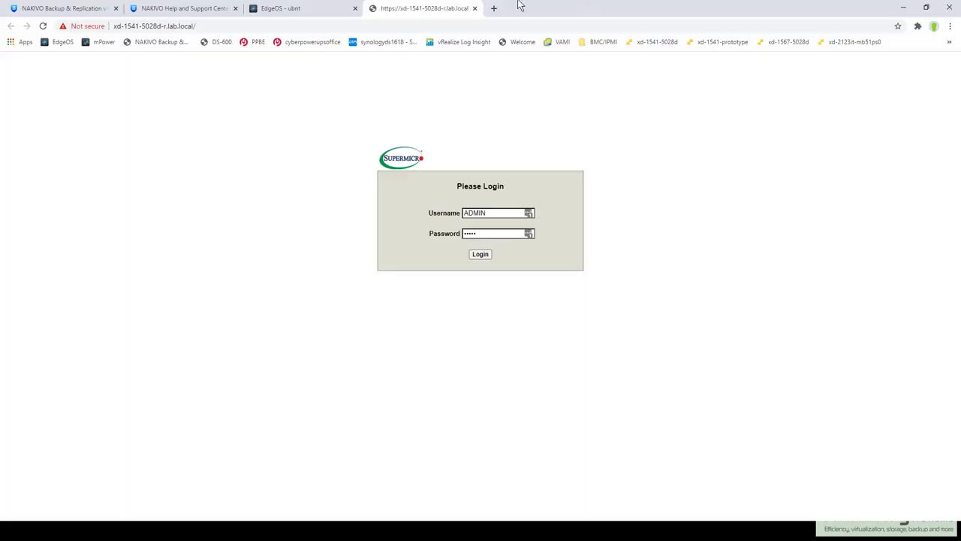
In the Chrome window with the lab bookmarks, open the bookmarked VAMI login page in a new tab.
click(494, 8)
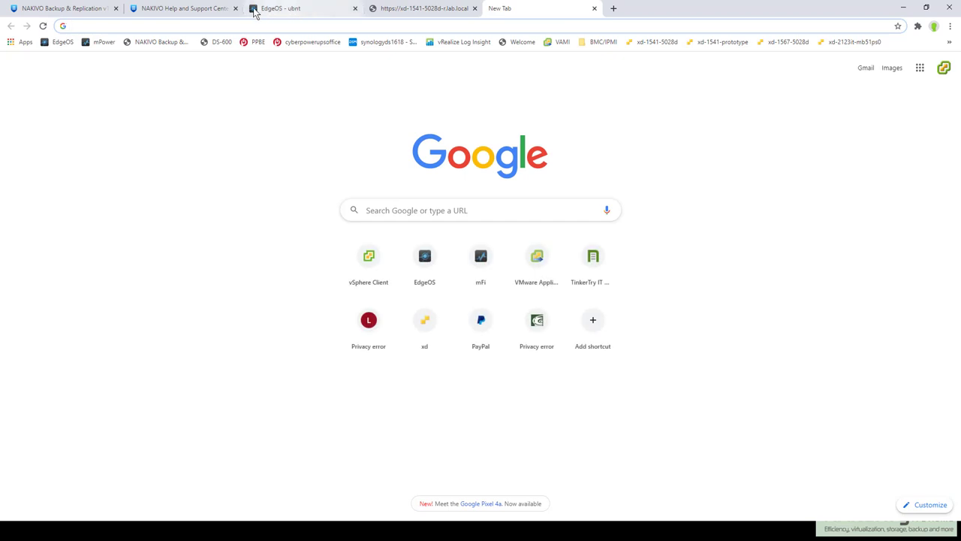
click(934, 26)
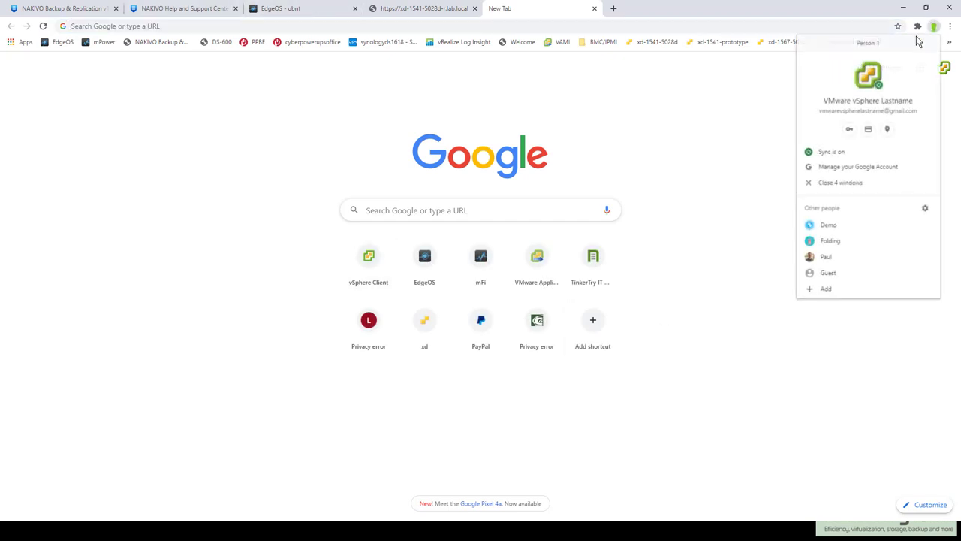
click(744, 96)
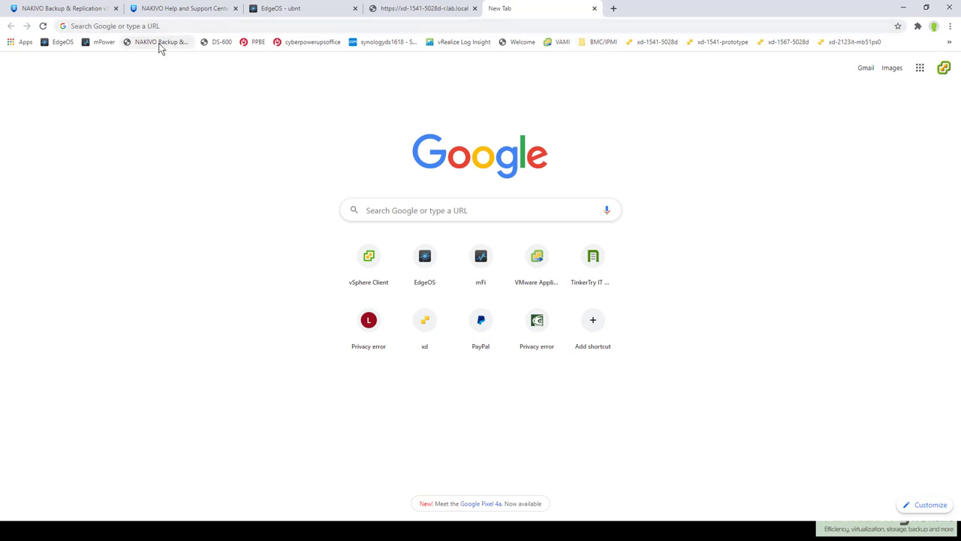
click(593, 43)
click(589, 113)
click(565, 42)
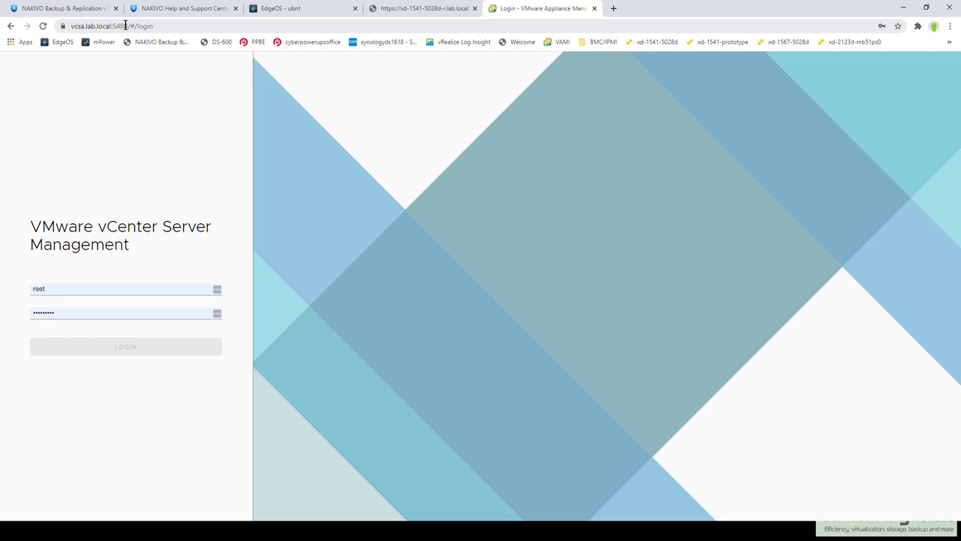
Log in to vCenter Server Management as root and sort the backup activity by end time.
click(125, 345)
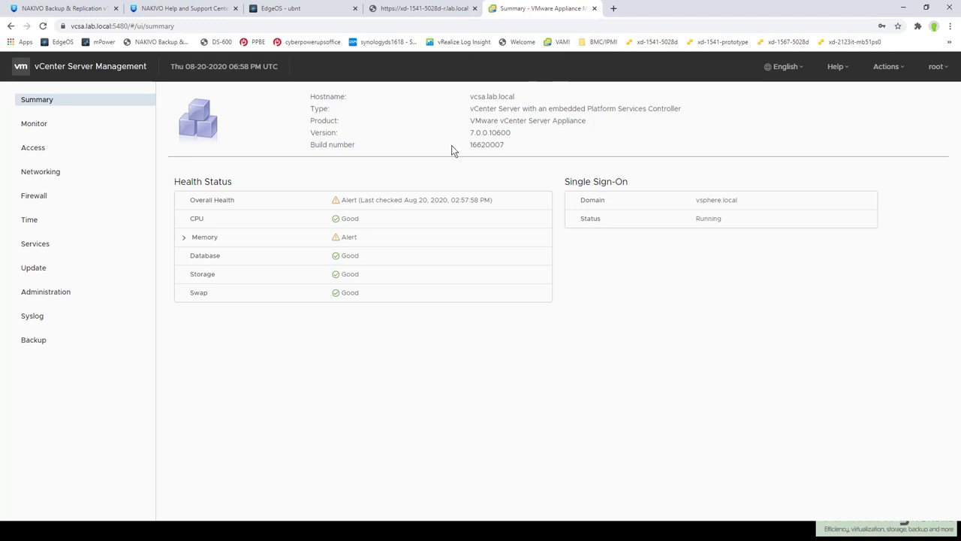
click(37, 345)
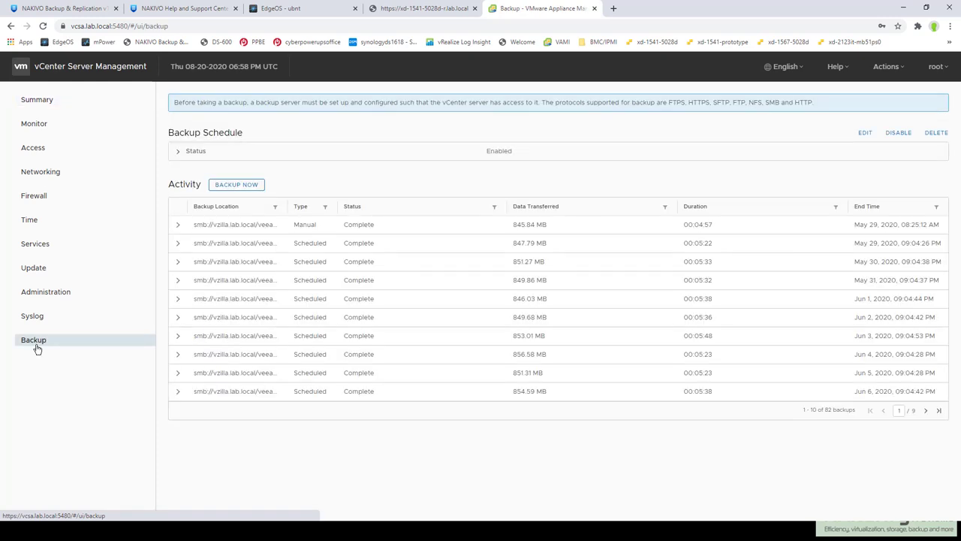
click(877, 208)
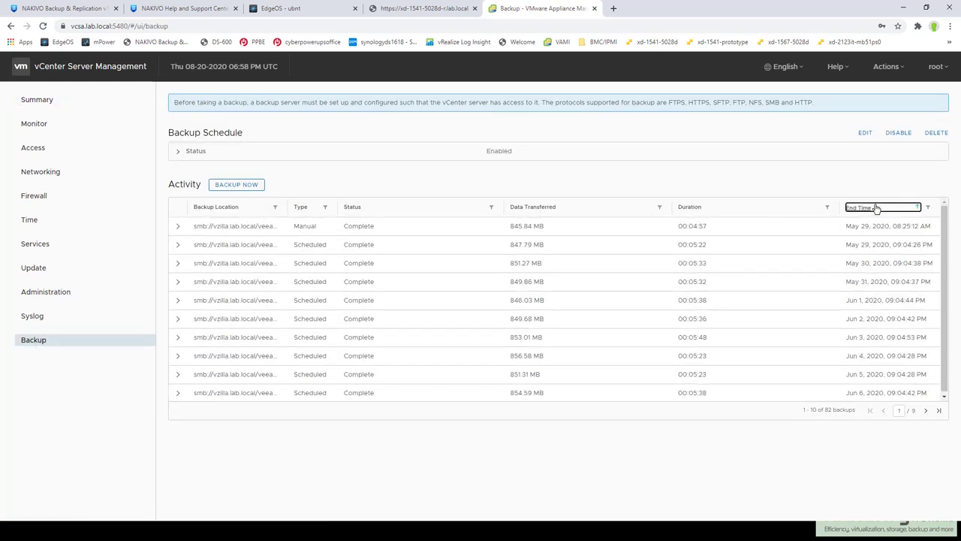
Sort the backup activity by newest end time, highlight the latest backup's end time, and return to the vSphere Client.
click(860, 212)
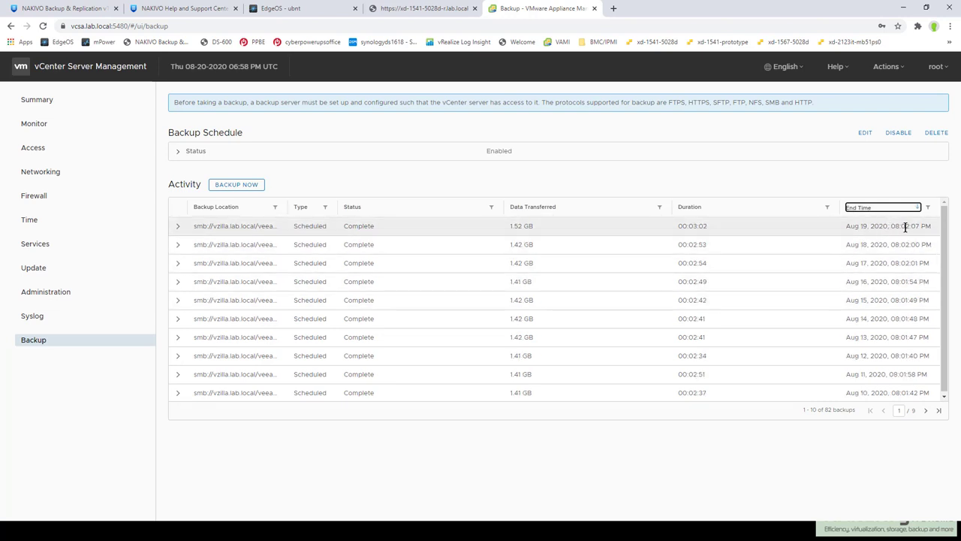
drag(929, 223, 837, 222)
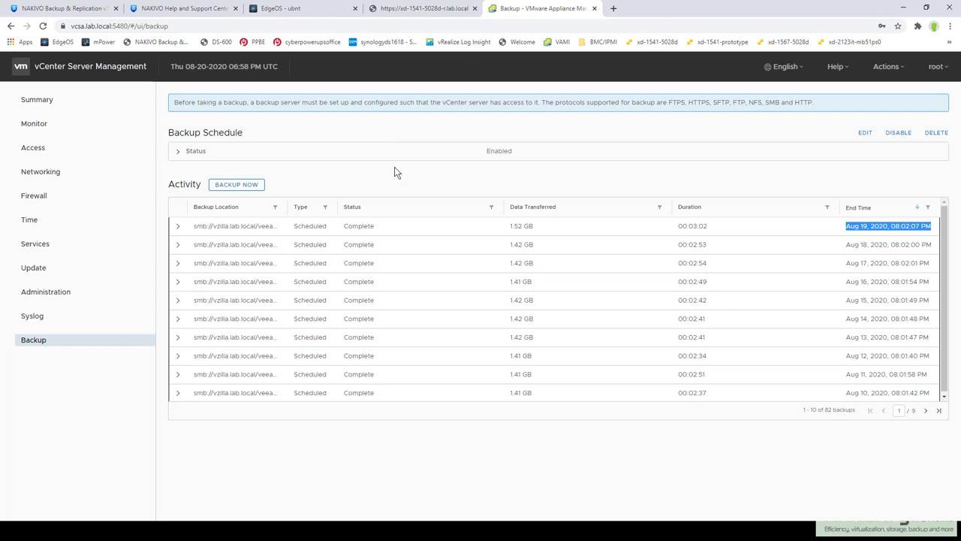
click(905, 13)
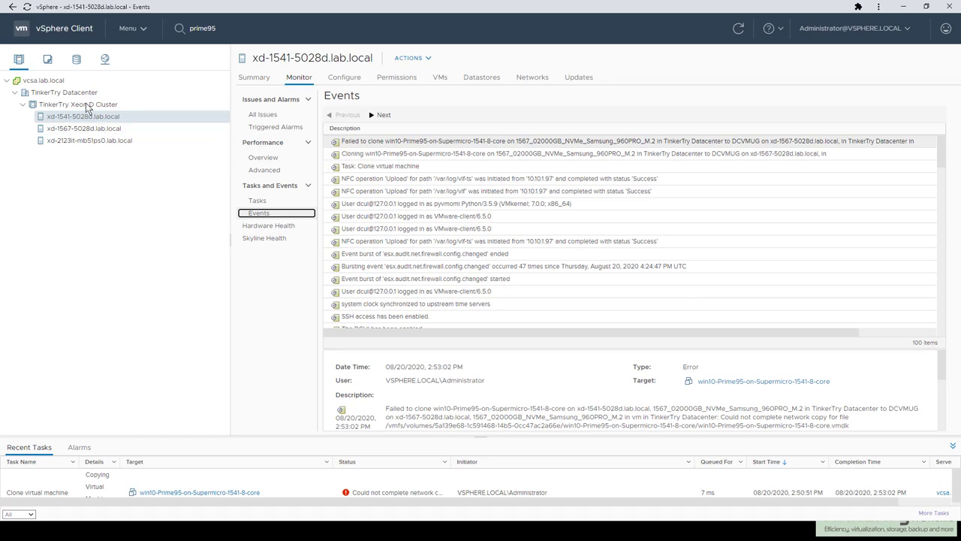
Open the Update Planner of vcsa.lab.local and highlight when updates were last checked.
click(38, 82)
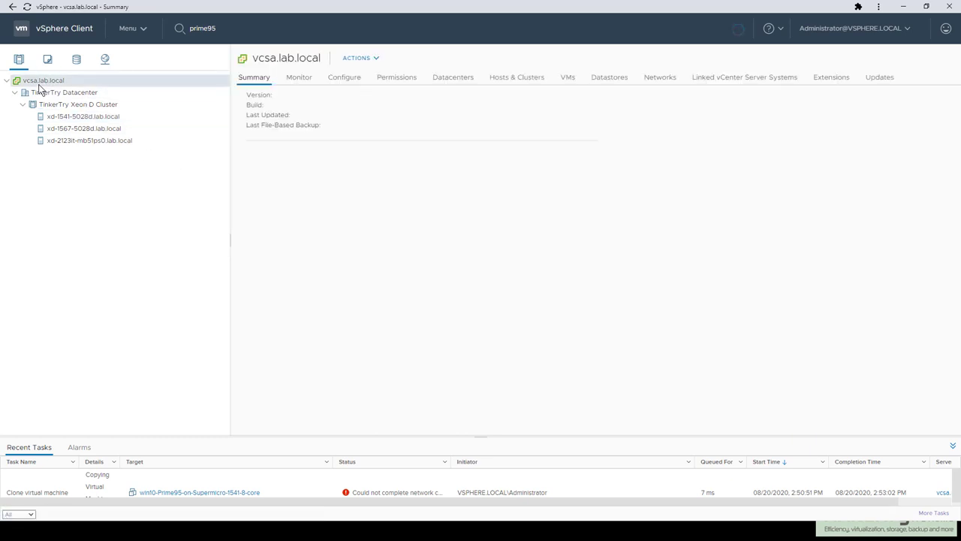
click(881, 78)
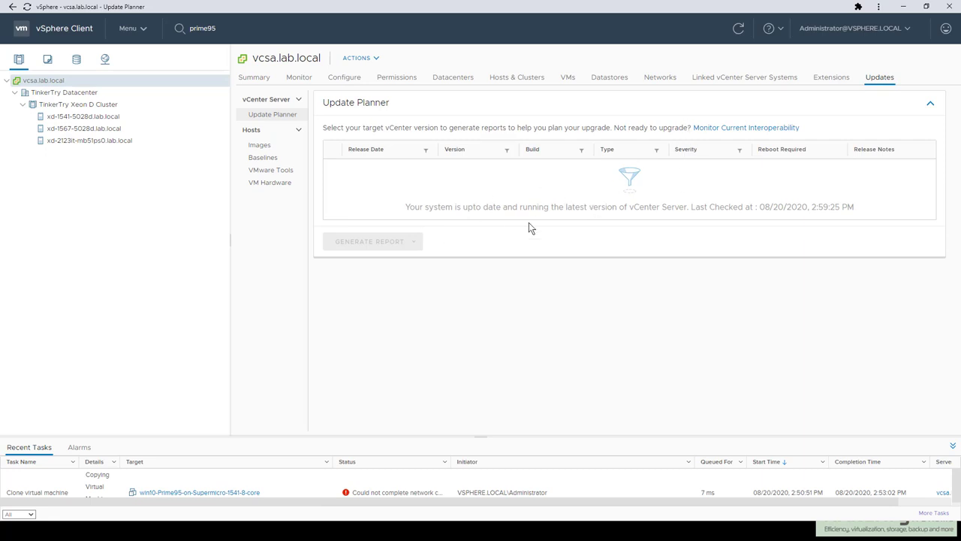
drag(863, 209, 760, 212)
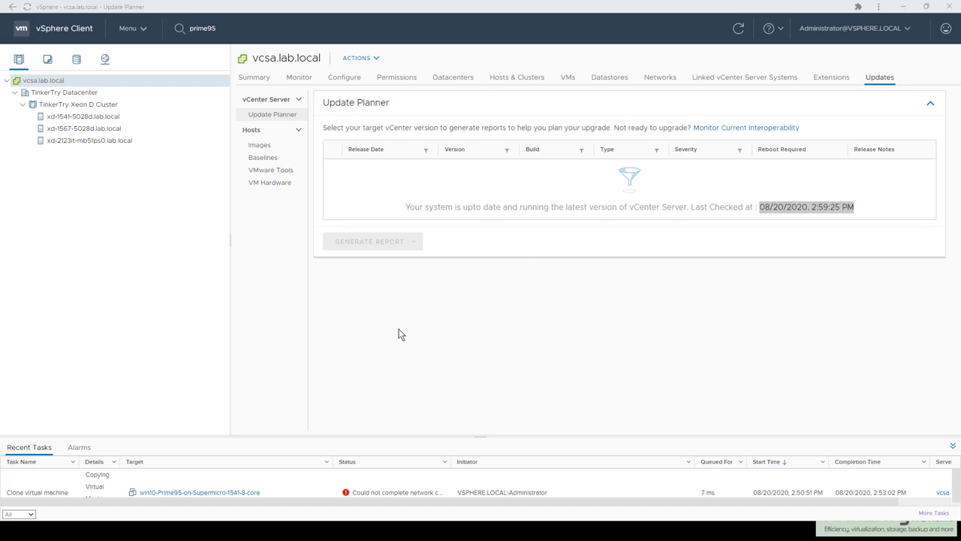
key(alt+Tab)
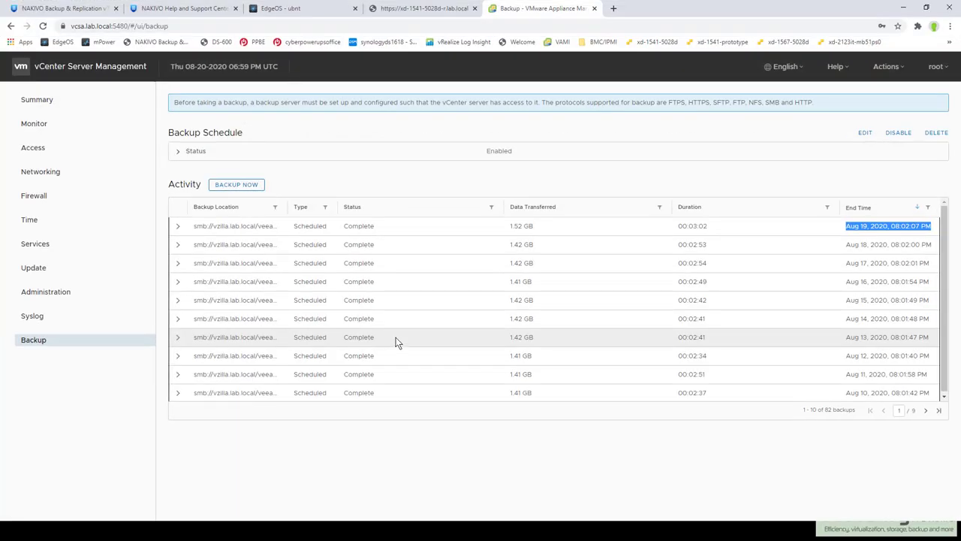
key(alt+Tab)
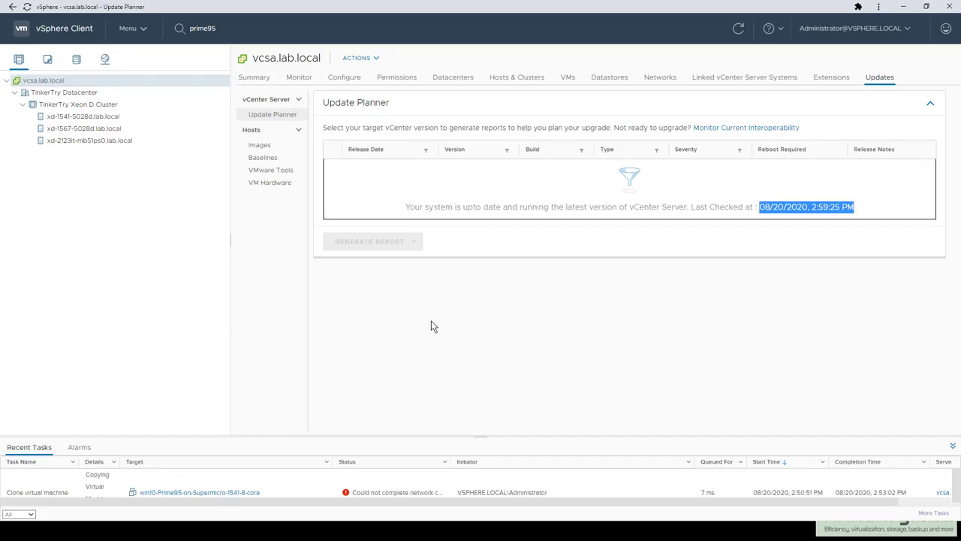
click(474, 336)
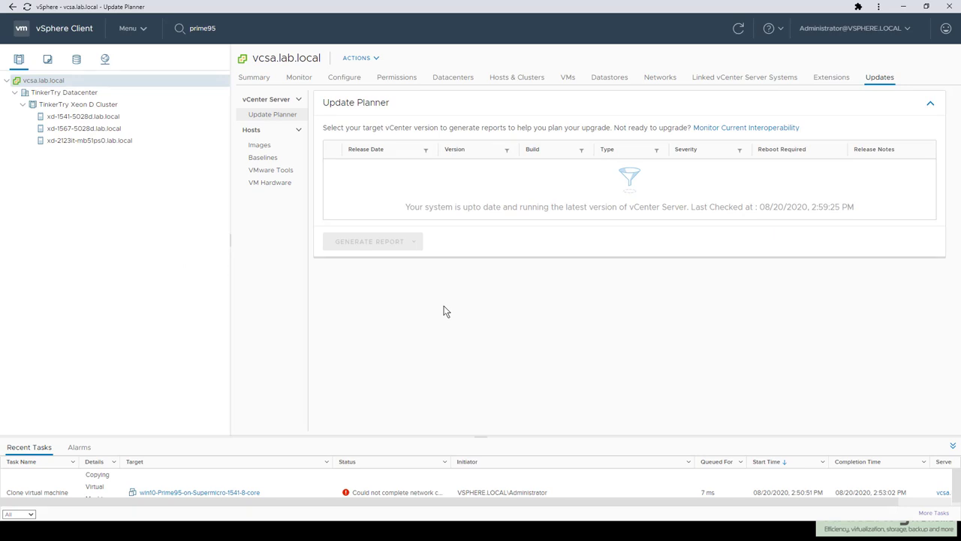
In vCenter Server Management, open the Update page and copy the error message about the software-update index.
key(alt+Tab)
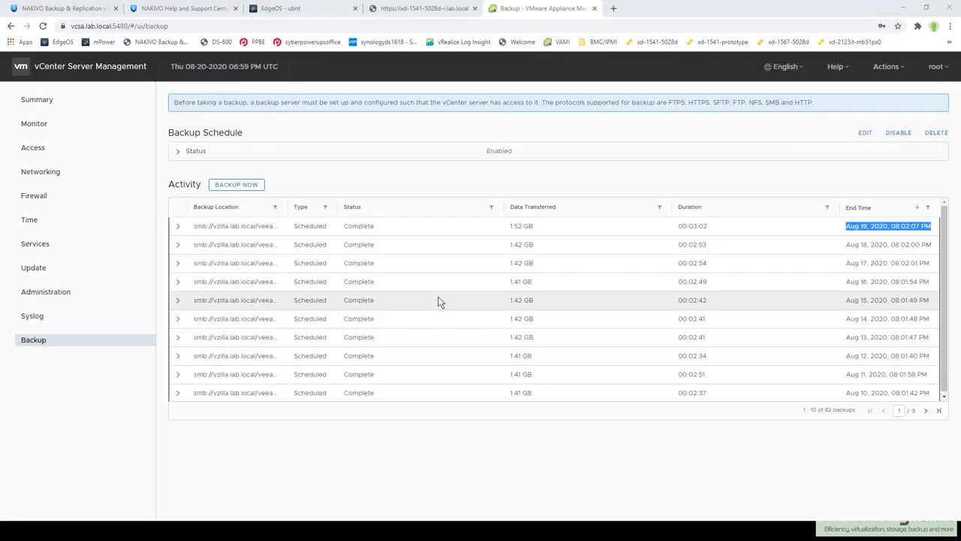
click(44, 269)
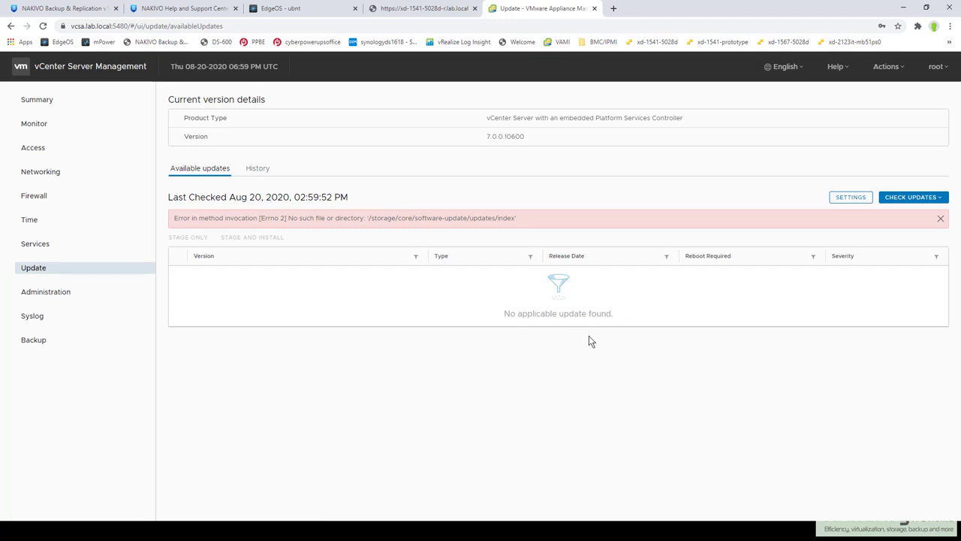
drag(519, 218, 172, 219)
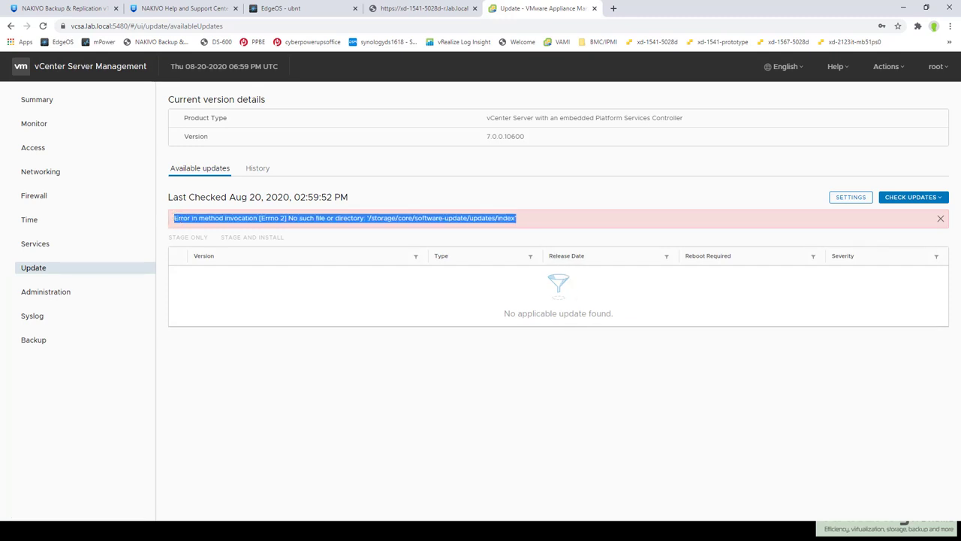
key(alt+Tab)
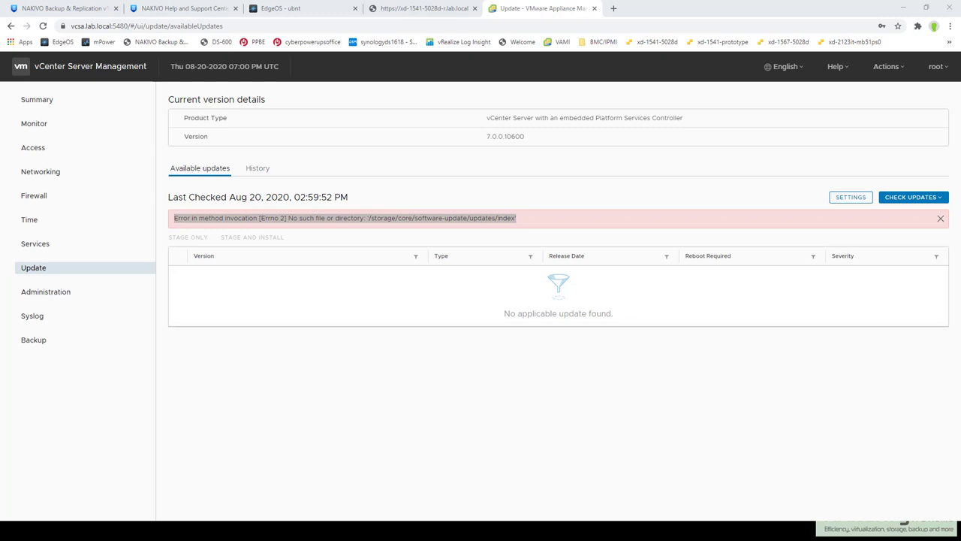
key(alt+Tab)
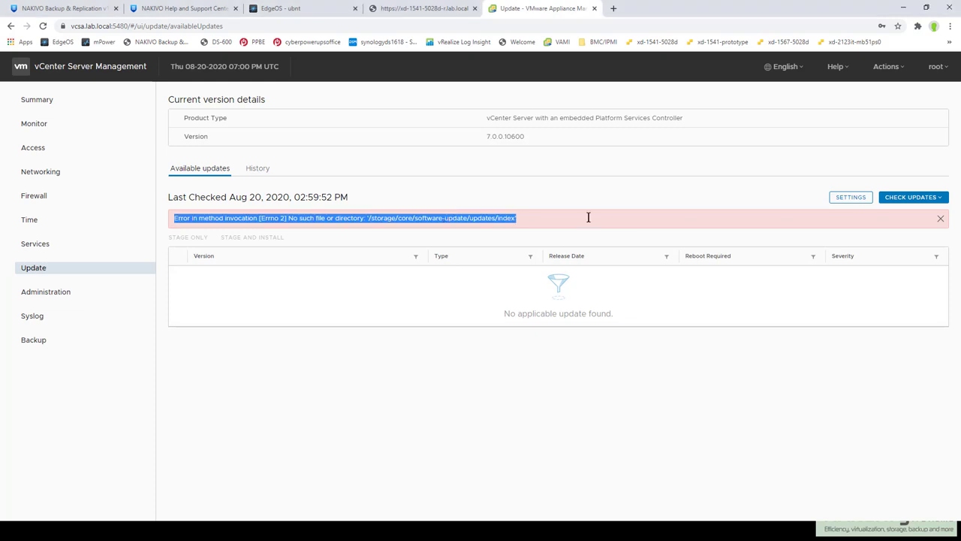
key(alt+Tab)
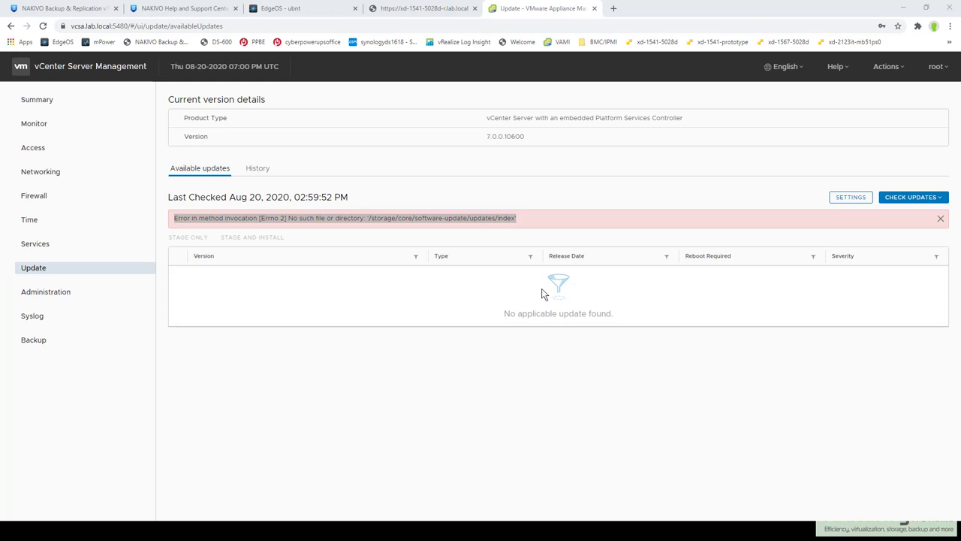
right_click(363, 220)
click(387, 227)
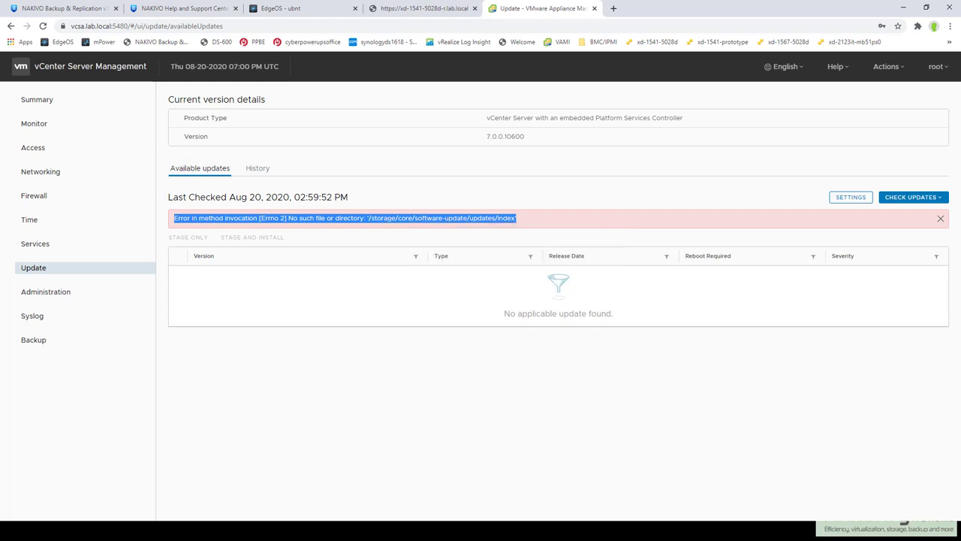
In PowerPoint, put the copied error message as a bullet on the "Bugs & Workarounds" slide and move the window aside.
key(alt+Tab)
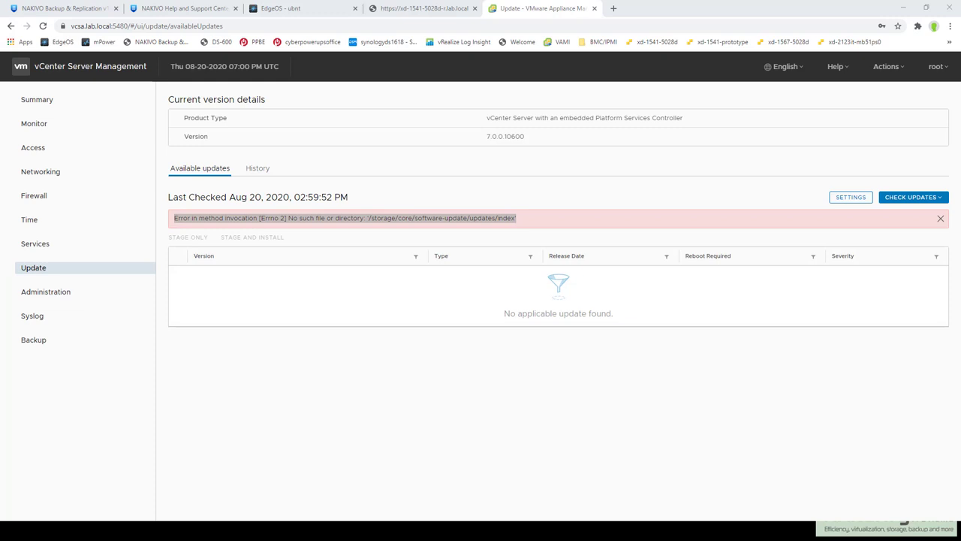
key(alt+Tab)
drag(627, 126, 425, 96)
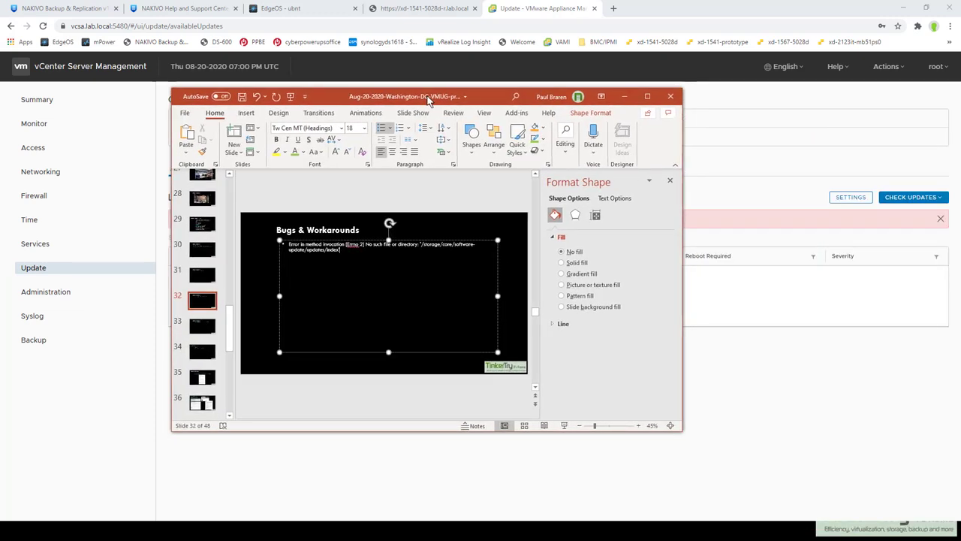
drag(428, 100, 825, 140)
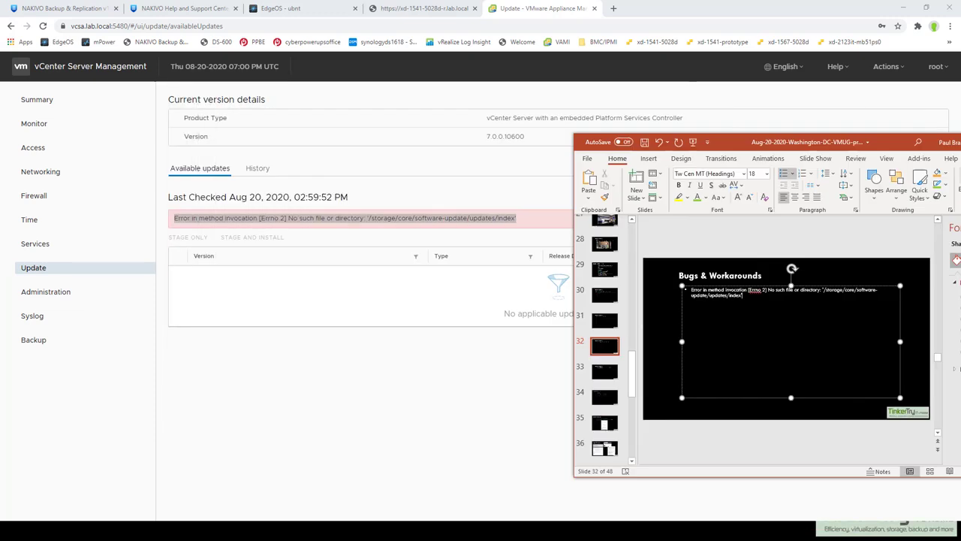
Back in vCenter Server Management, check for updates using the CD ROM + URL option.
click(385, 301)
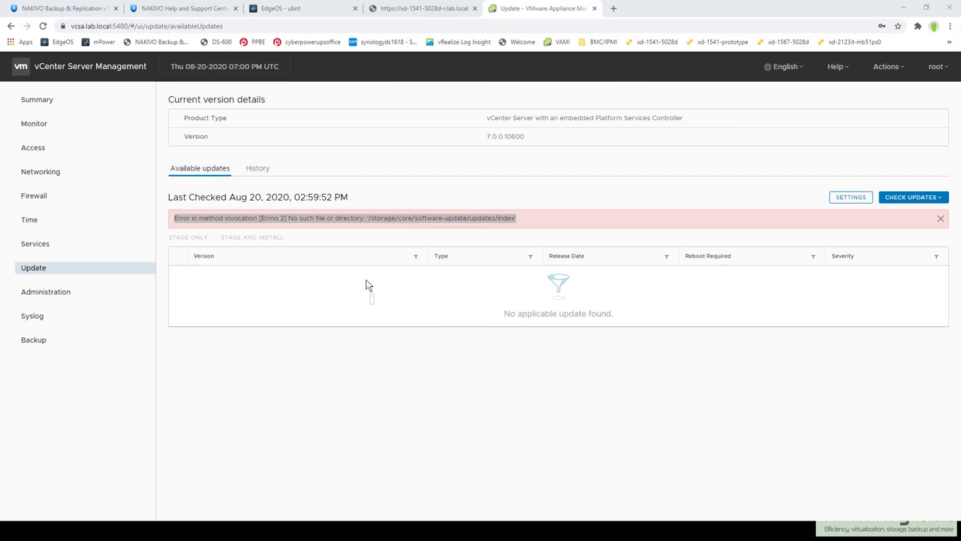
click(933, 201)
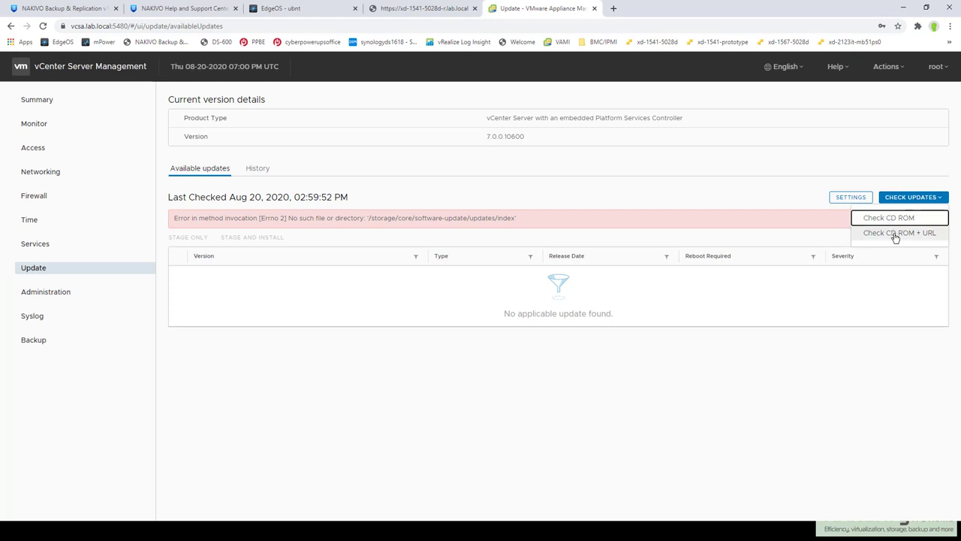
click(896, 234)
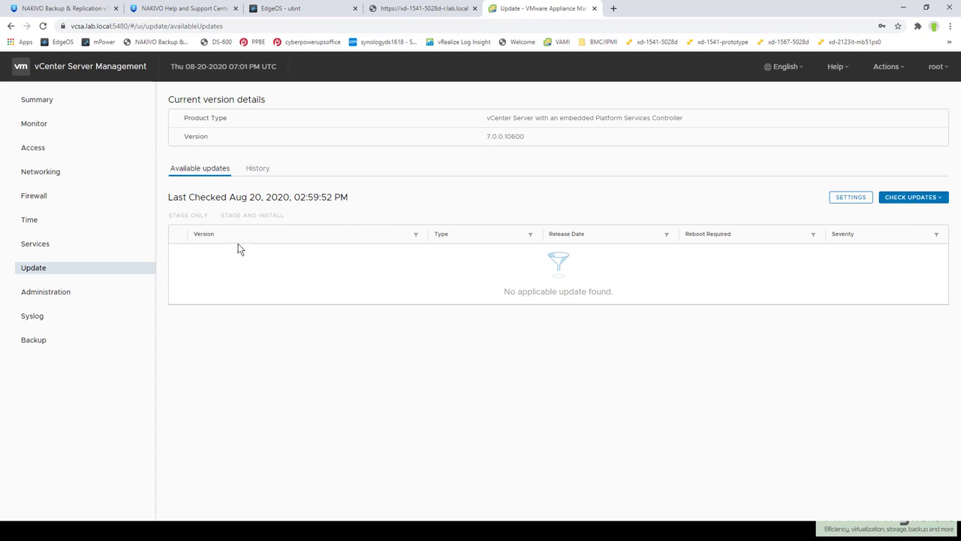
Review the update history, expanding the details of versions 7.0.0.10300, 7.0.0.10400 and 7.0.0.10600.
click(257, 169)
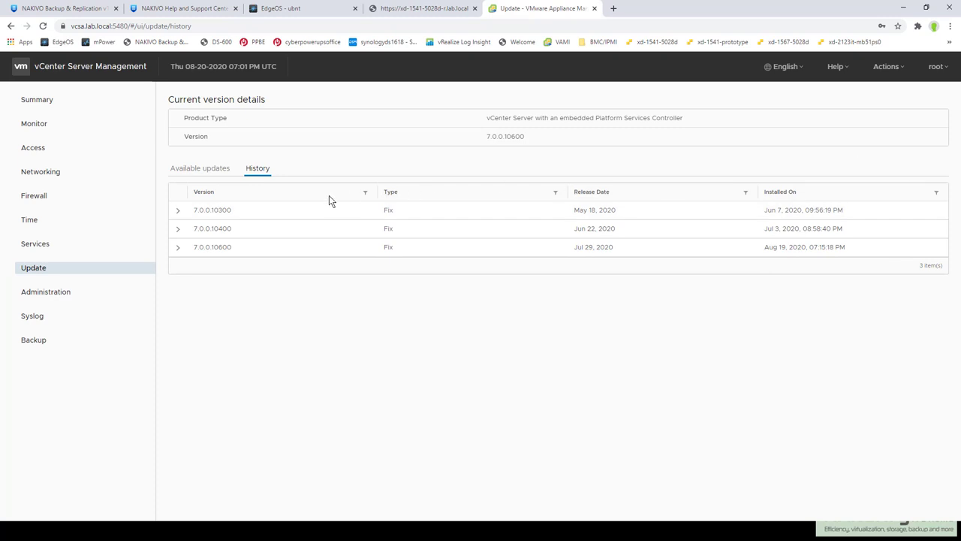
click(178, 211)
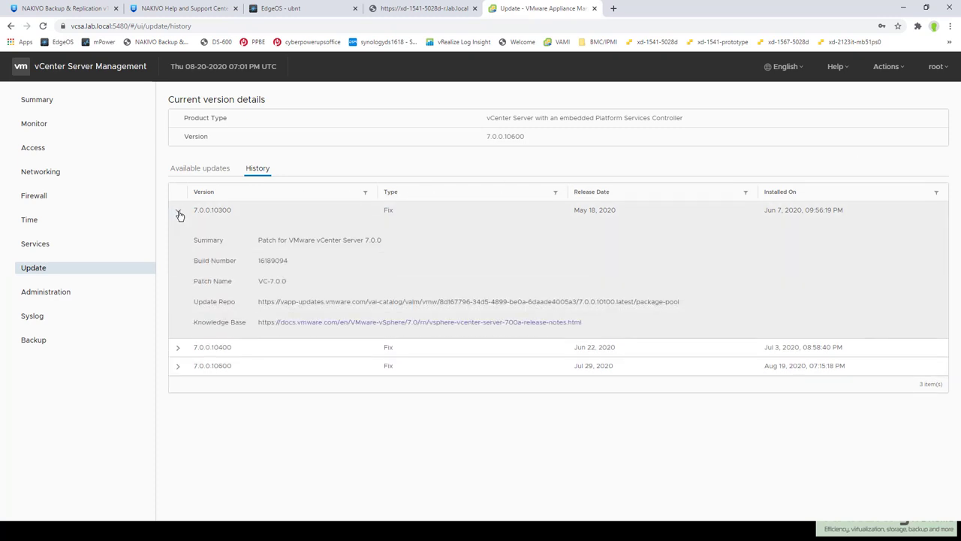
click(178, 211)
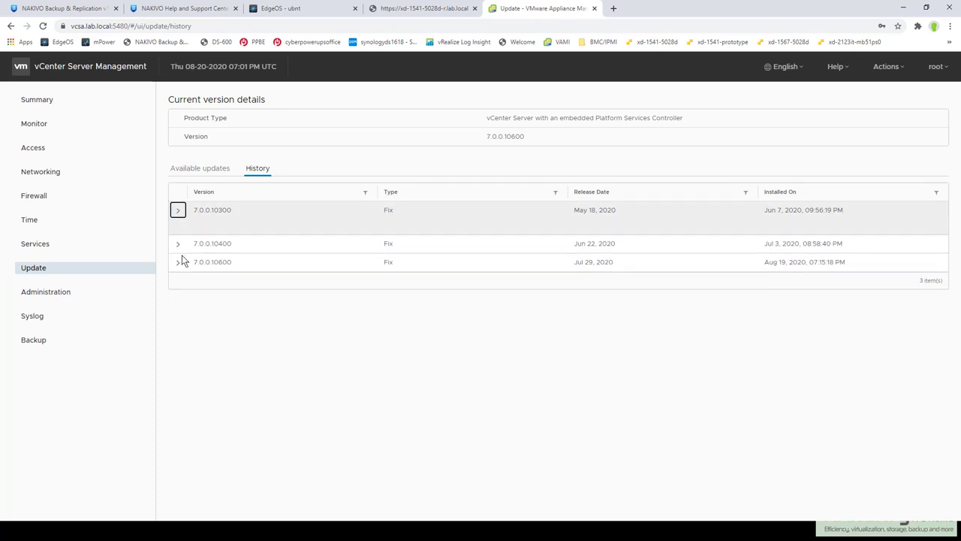
click(178, 228)
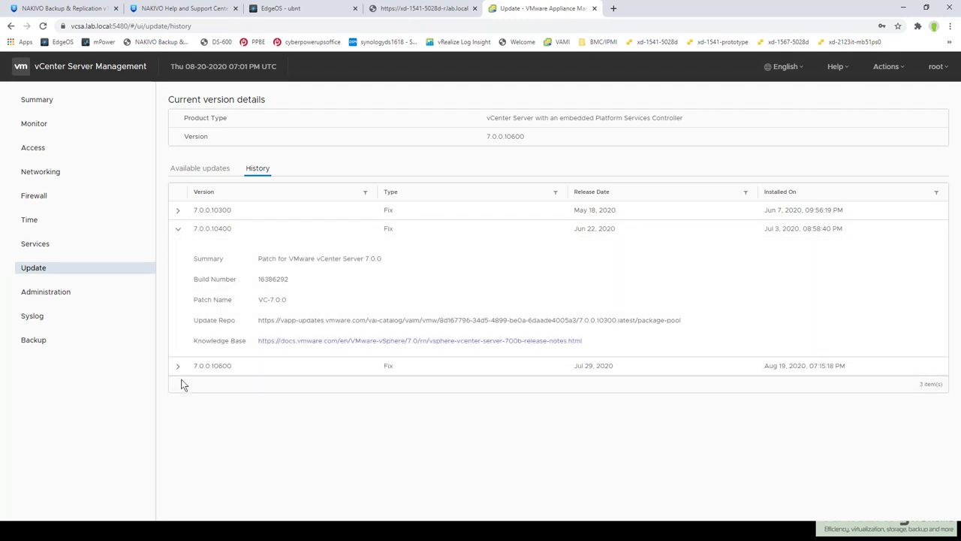
click(178, 366)
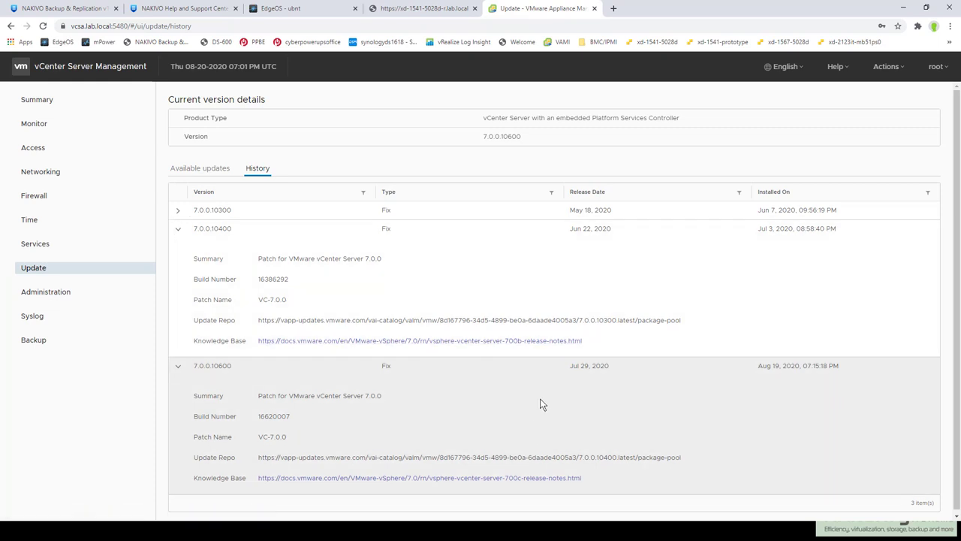
scroll(560, 401, down, 1)
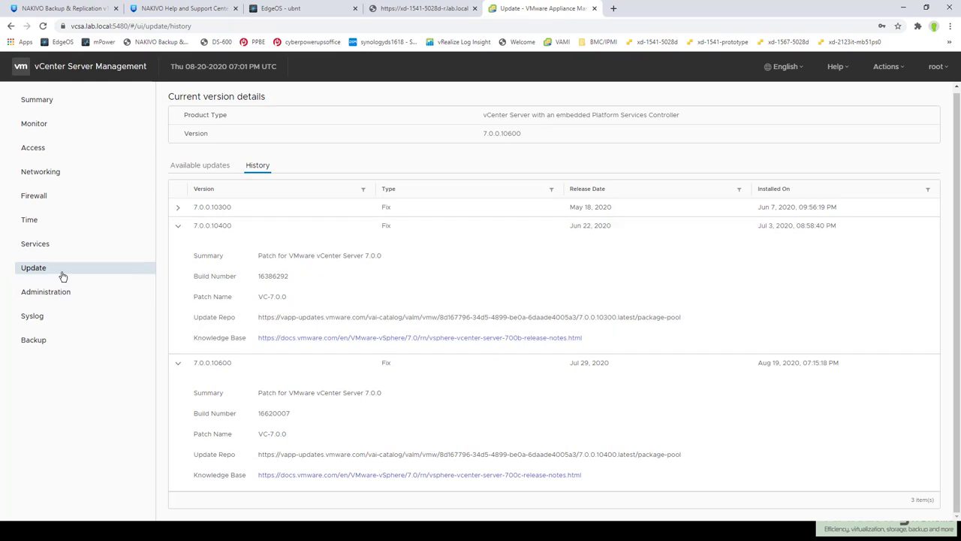
In the vSphere Client, view the host images of vcsa.lab.local and attach the ESXi 7.0b baseline under Baselines.
click(904, 8)
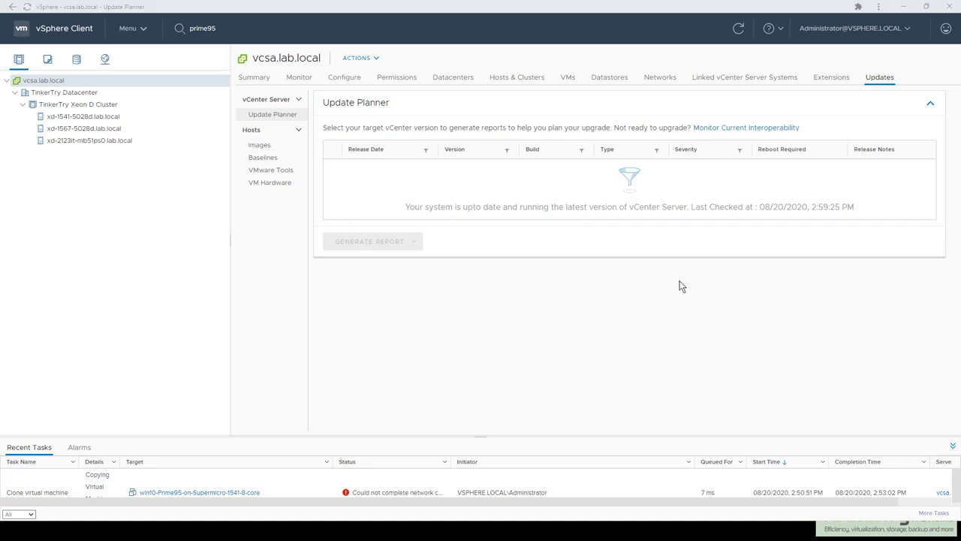
click(278, 148)
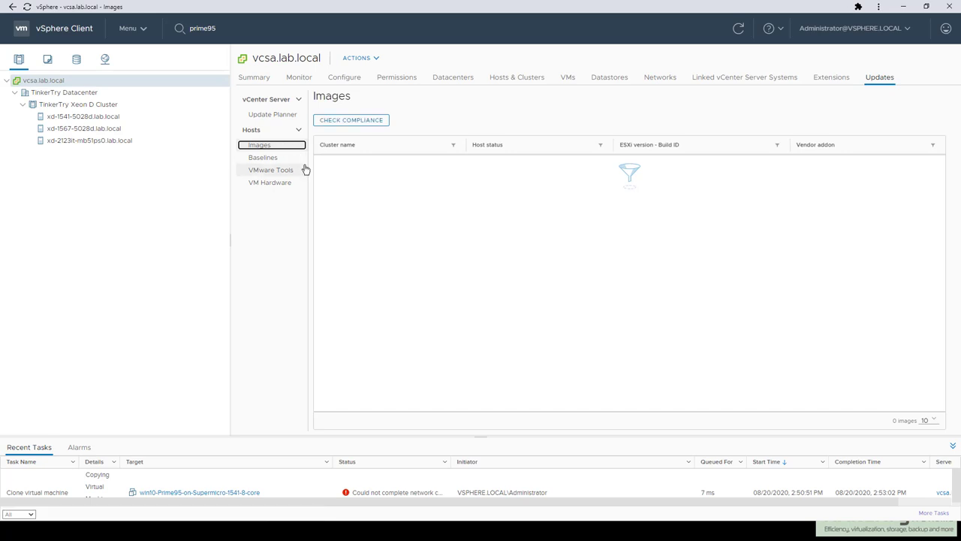
click(263, 158)
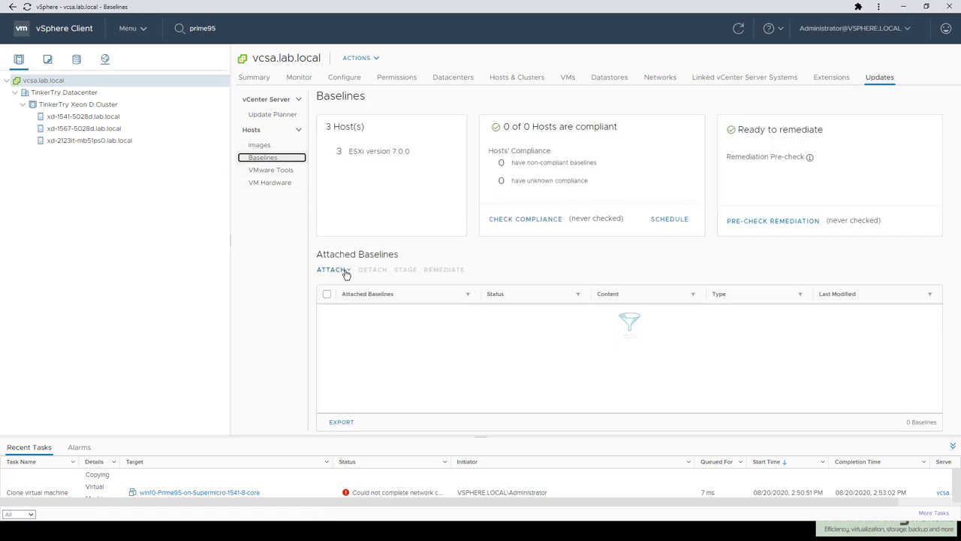
click(343, 271)
click(353, 294)
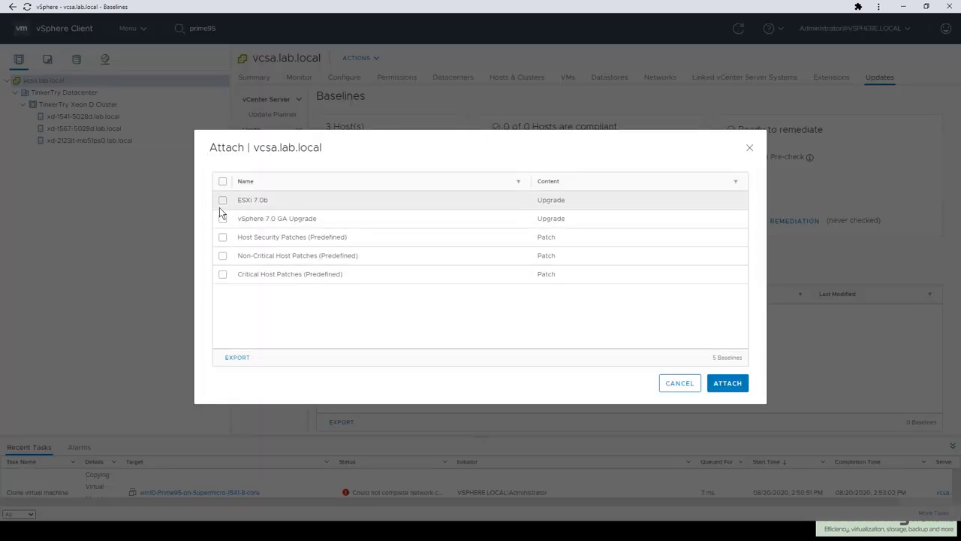
click(222, 201)
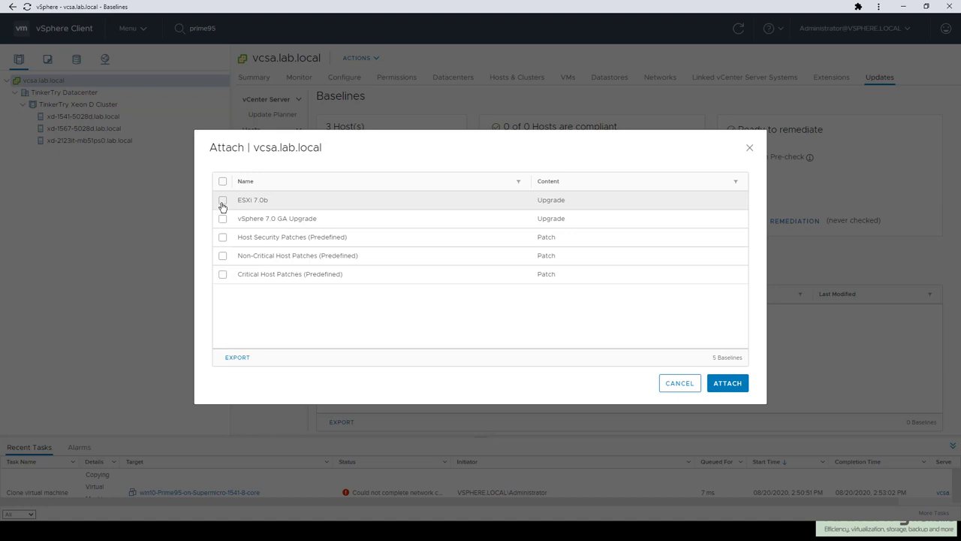
click(732, 385)
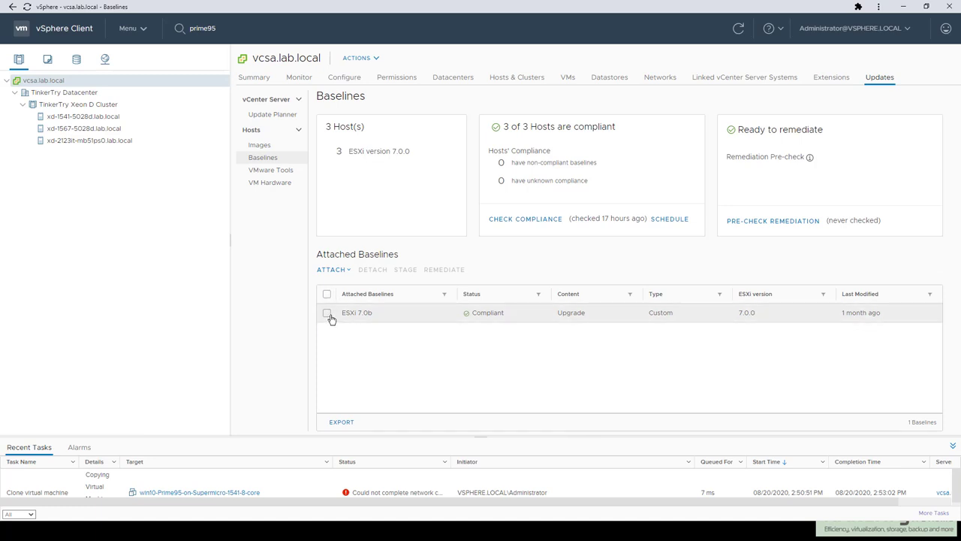
Look over the actions available for host xd-1567-5028d.lab.local and shrink the Recent Tasks pane.
right_click(101, 129)
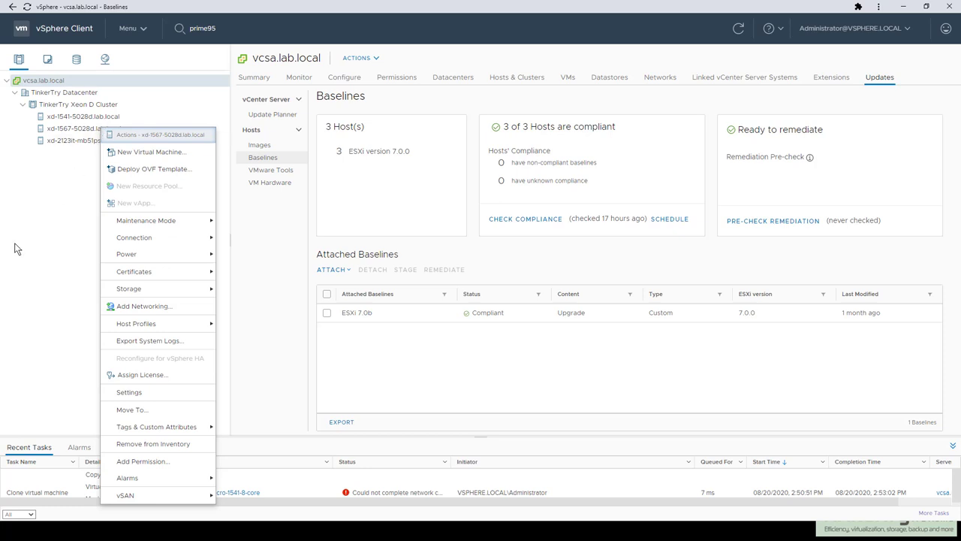
click(43, 238)
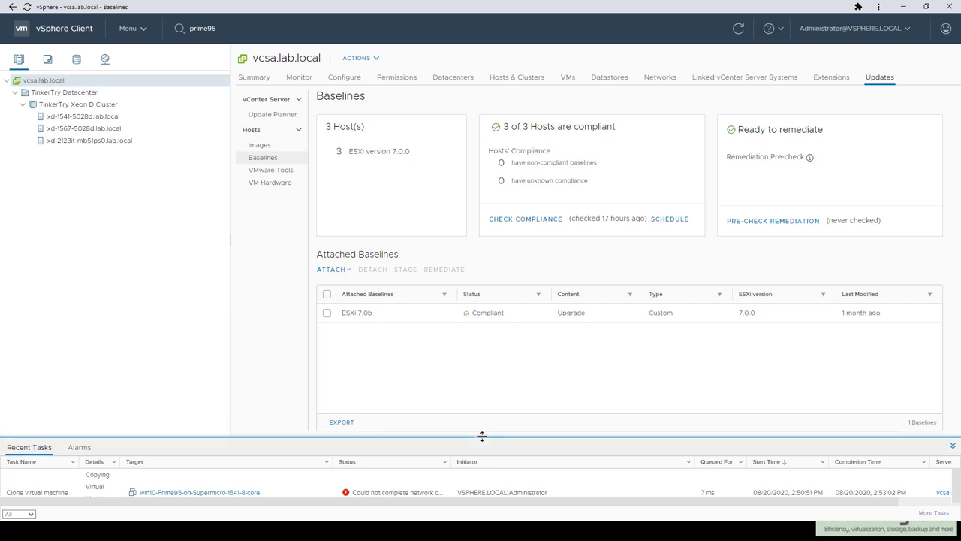
drag(483, 436, 485, 454)
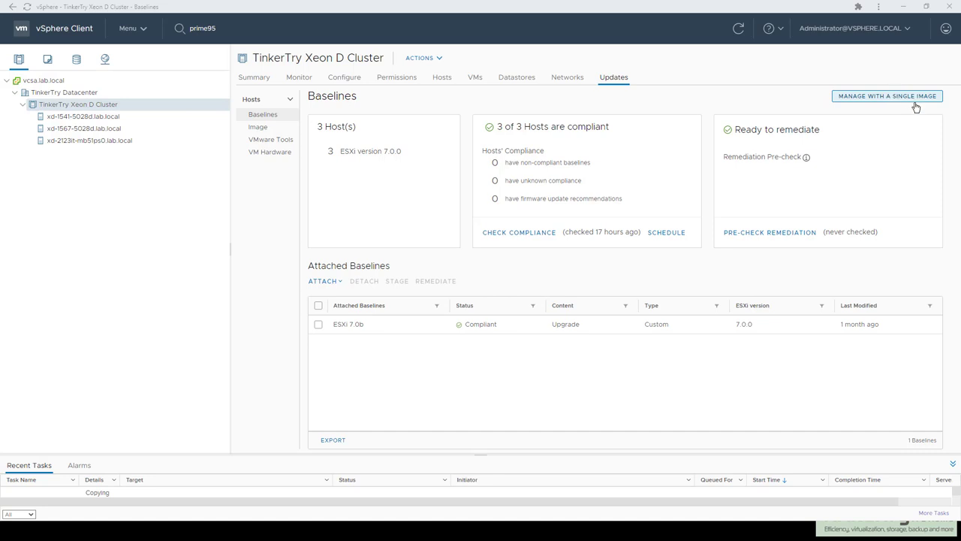
Open the single-image management page for TinkerTry Xeon D Cluster and highlight the host prerequisite about the same vendor.
click(914, 98)
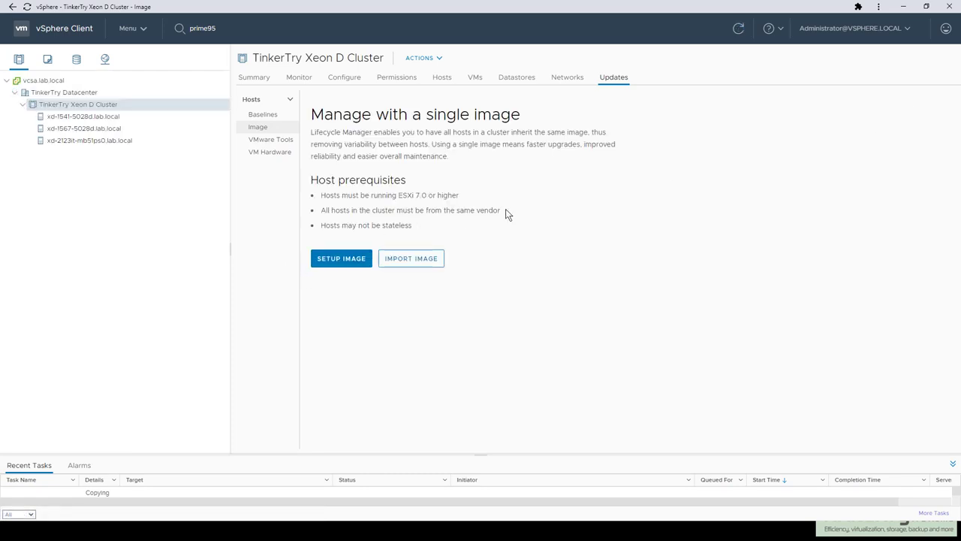
drag(504, 212, 326, 211)
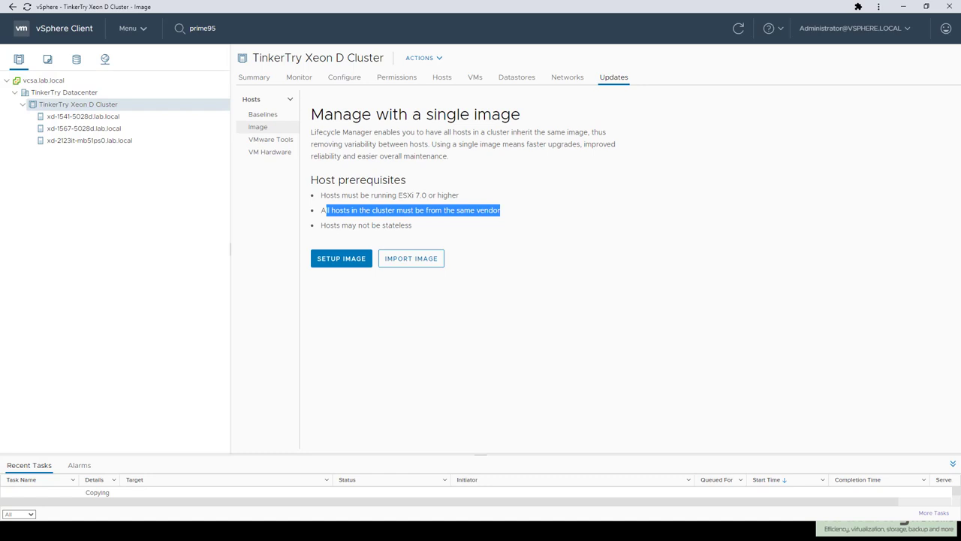
click(535, 241)
drag(499, 211, 316, 219)
click(383, 330)
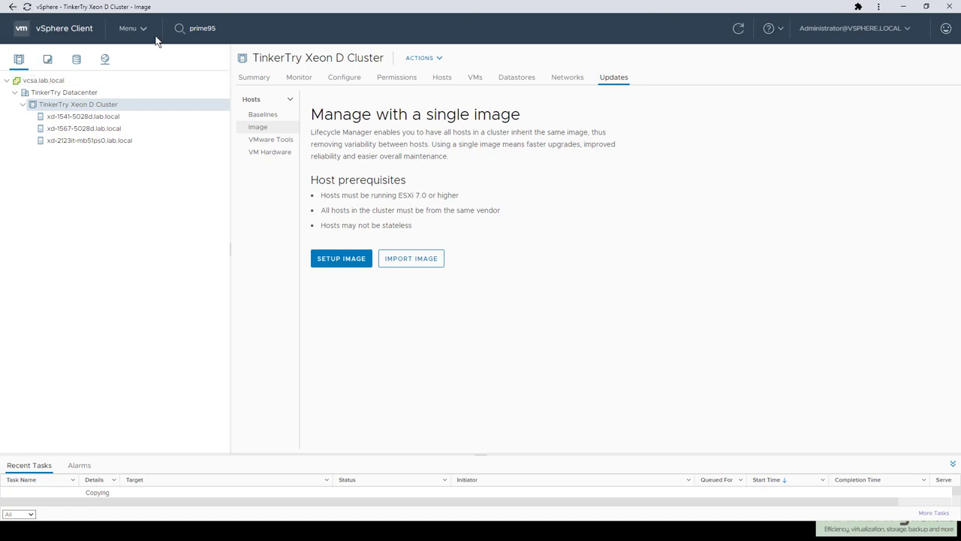
Log out of the vSphere Client and log back in with the prefilled administrator credentials.
click(908, 29)
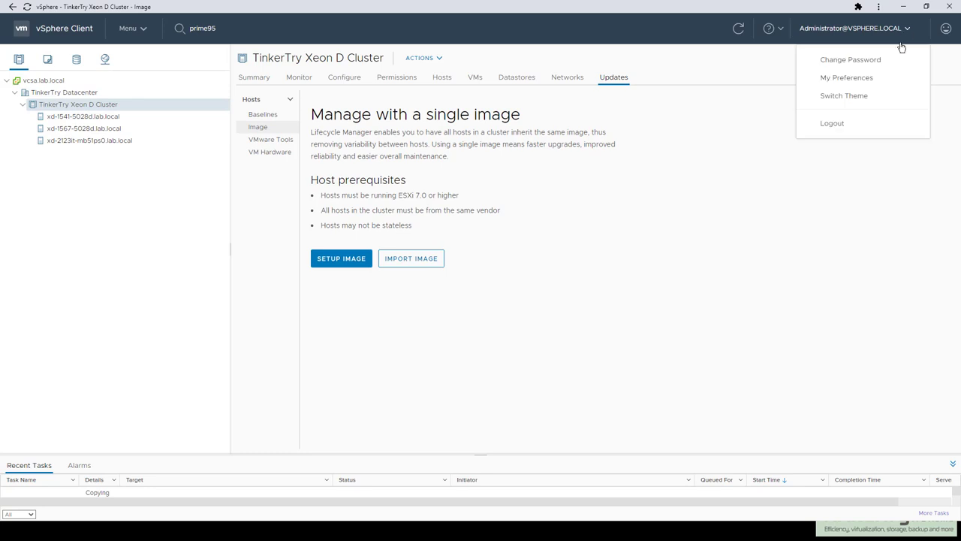
click(833, 124)
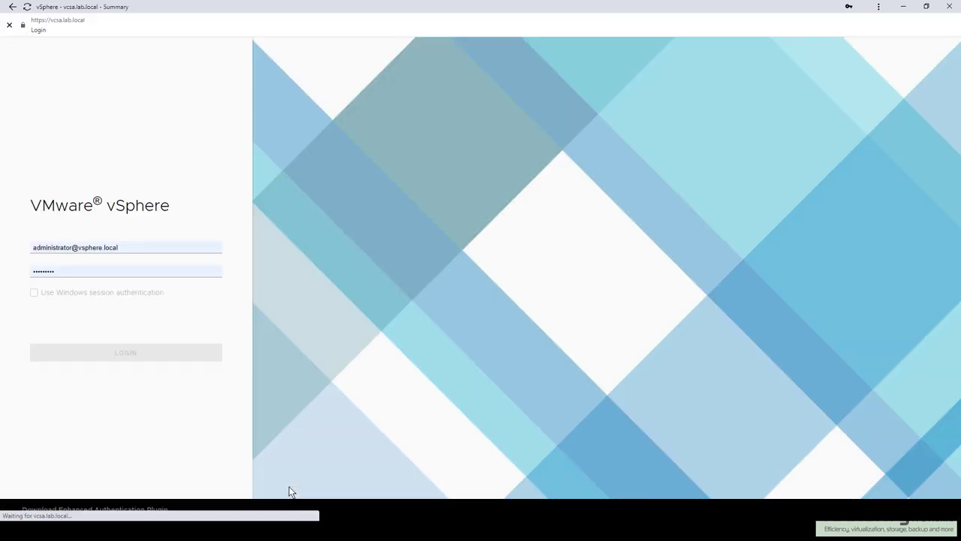
click(124, 352)
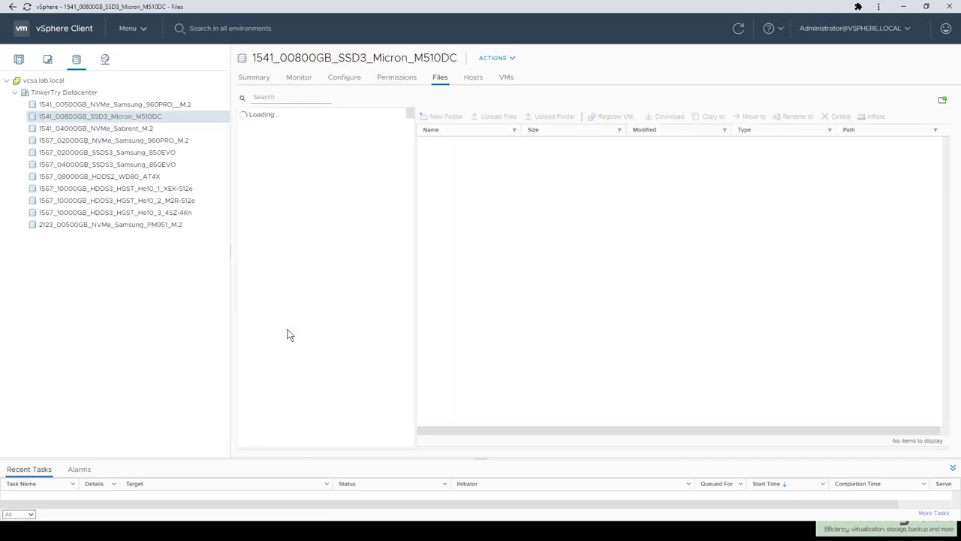
Go to the host baselines of vcsa.lab.local, highlight the last compliance check time and run the remediation pre-check.
click(21, 80)
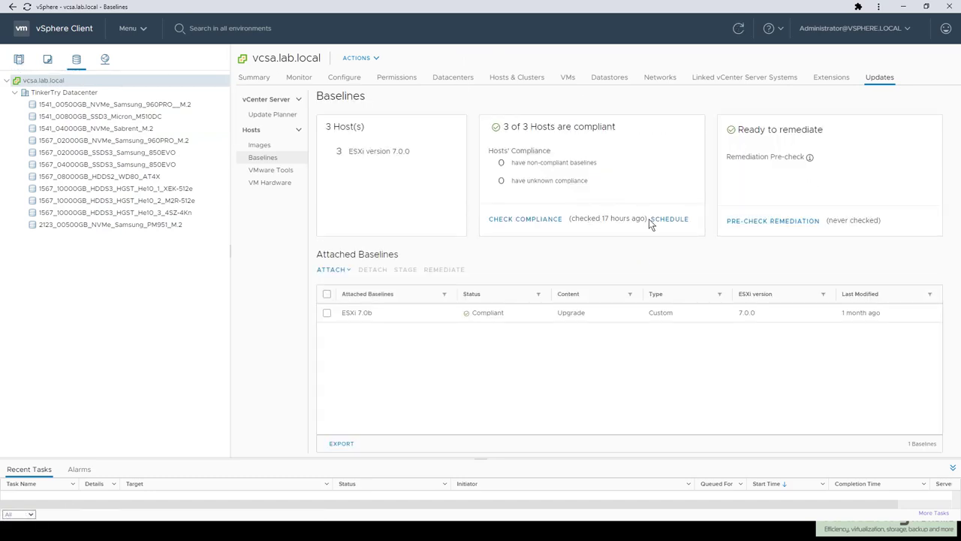
drag(647, 218, 570, 219)
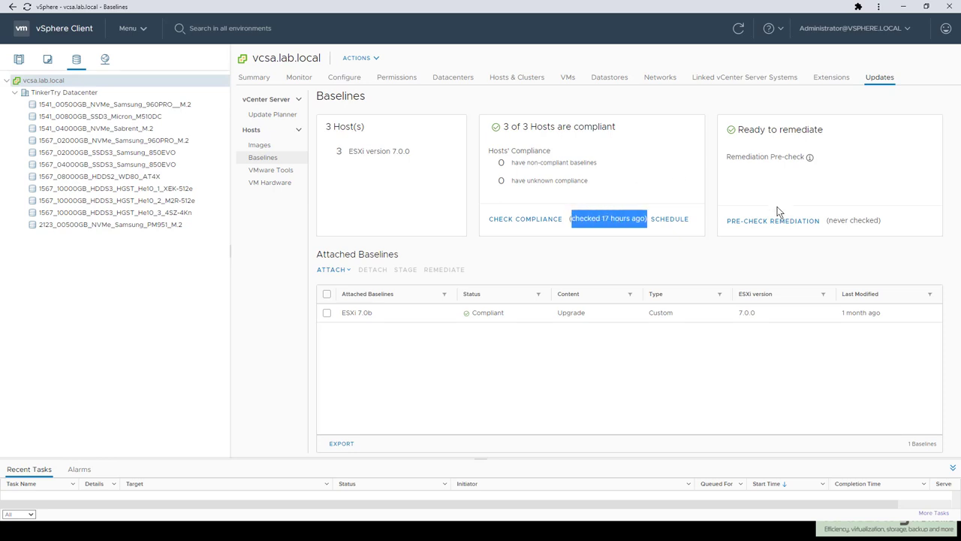
click(751, 220)
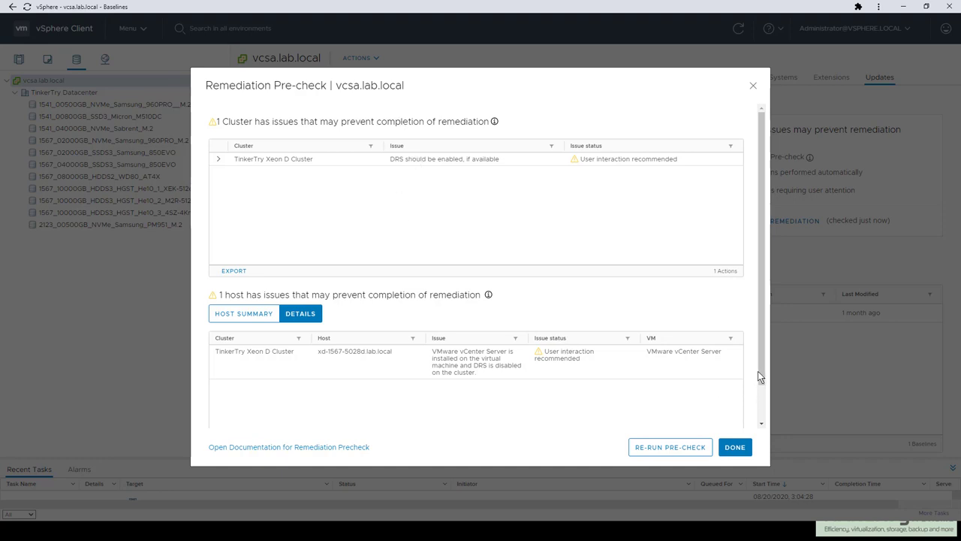
Review the host issues in the Remediation Pre-check results, comparing the host summary with the details, and close the dialog.
drag(758, 374, 760, 399)
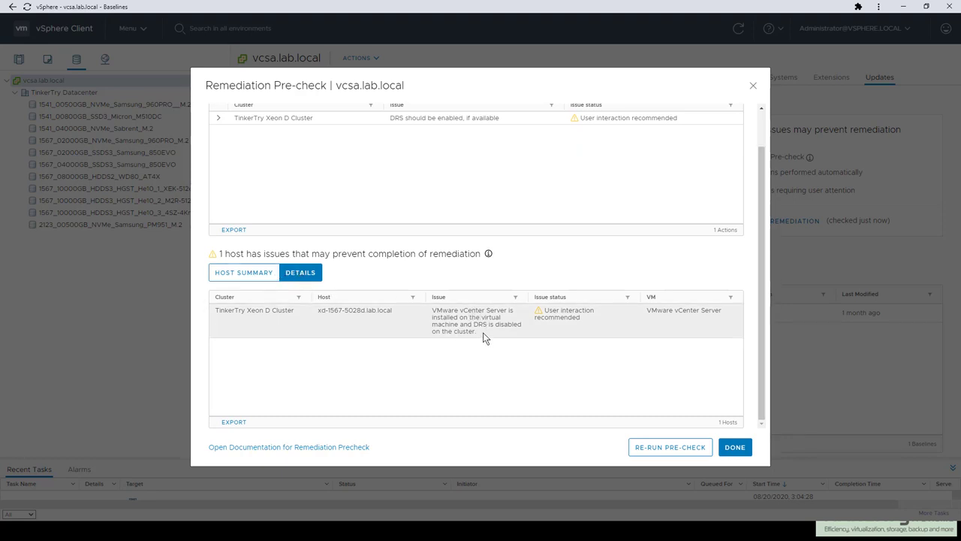
drag(478, 334, 432, 317)
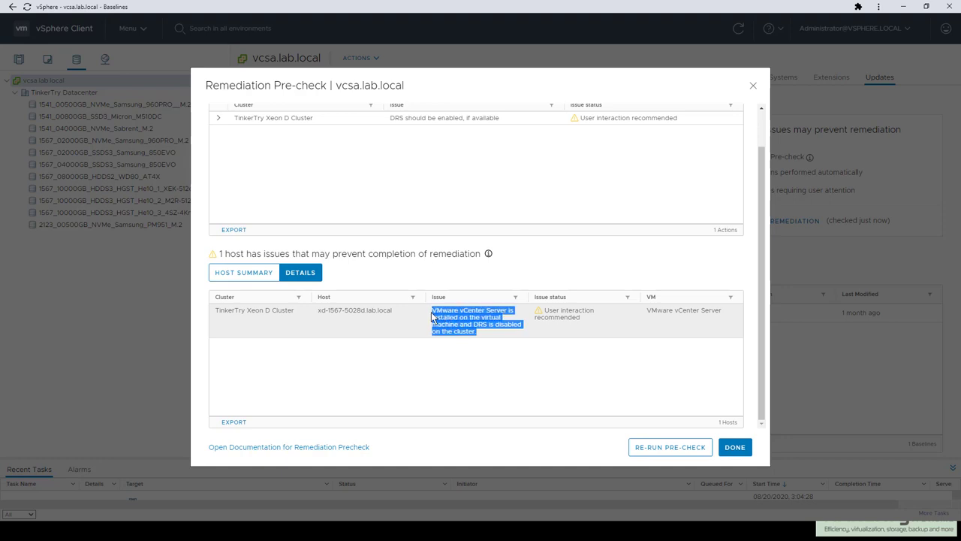
click(251, 273)
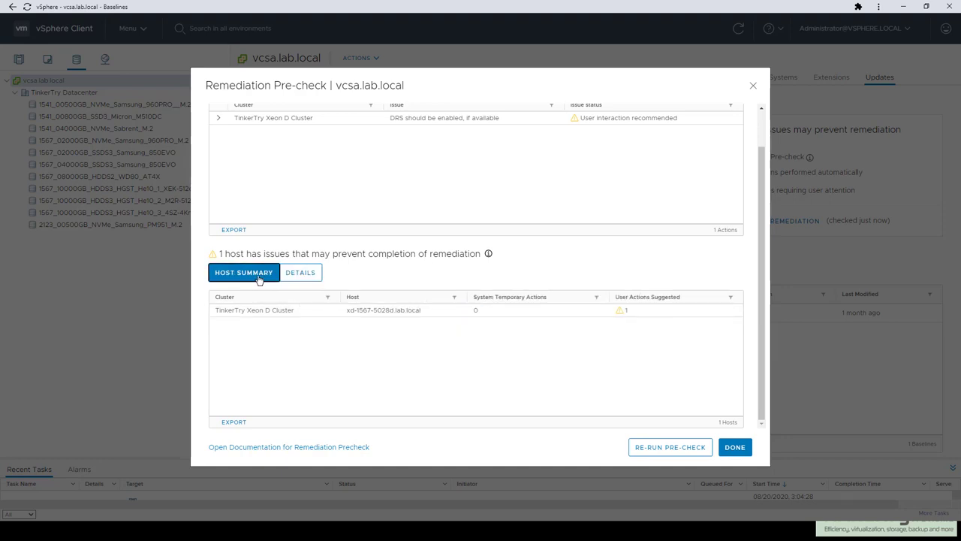
click(295, 275)
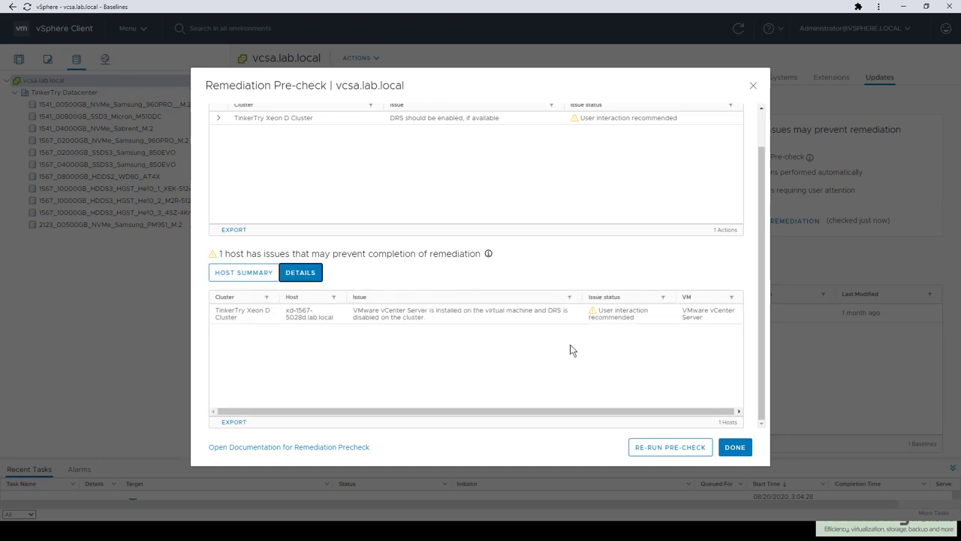
click(733, 447)
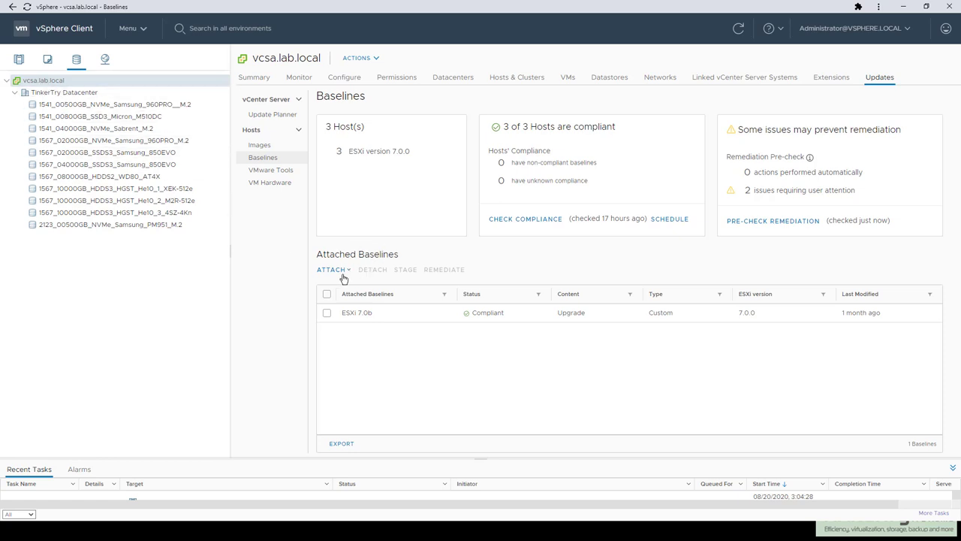
Detach the ESXi 7.0b baseline from vcsa.lab.local.
click(329, 295)
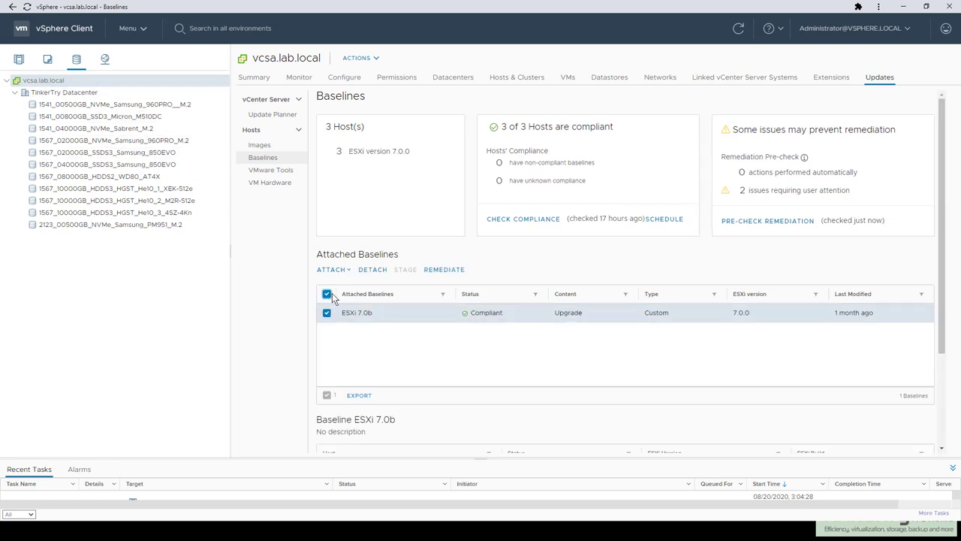
click(379, 273)
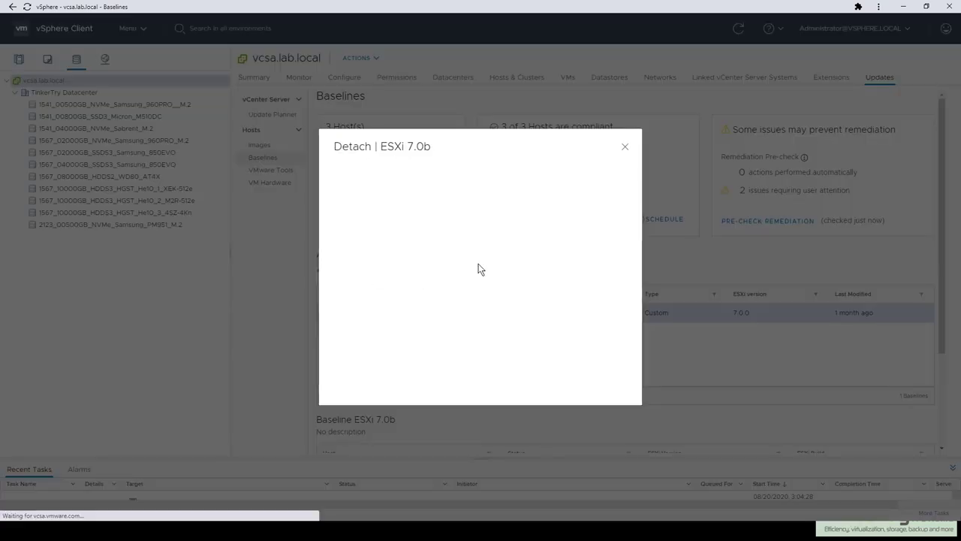
click(347, 180)
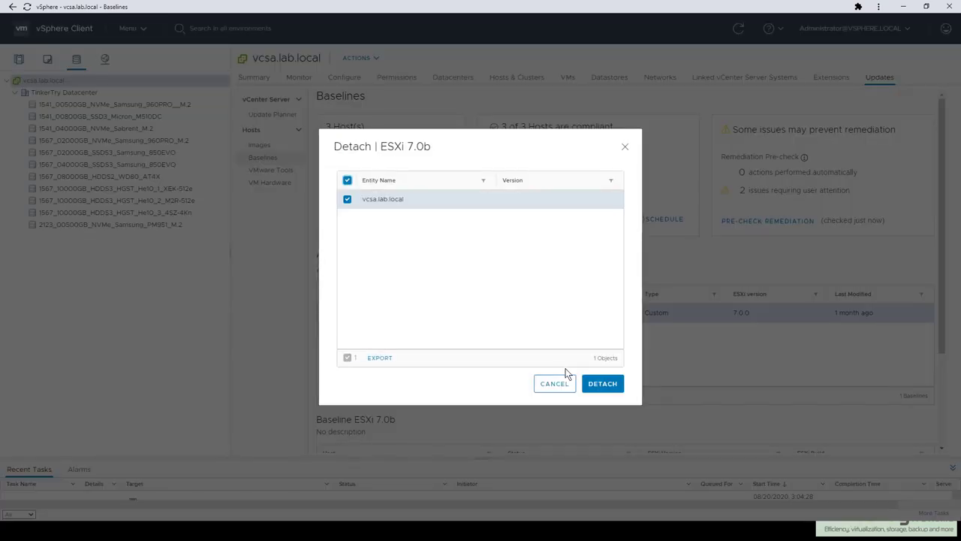
click(597, 385)
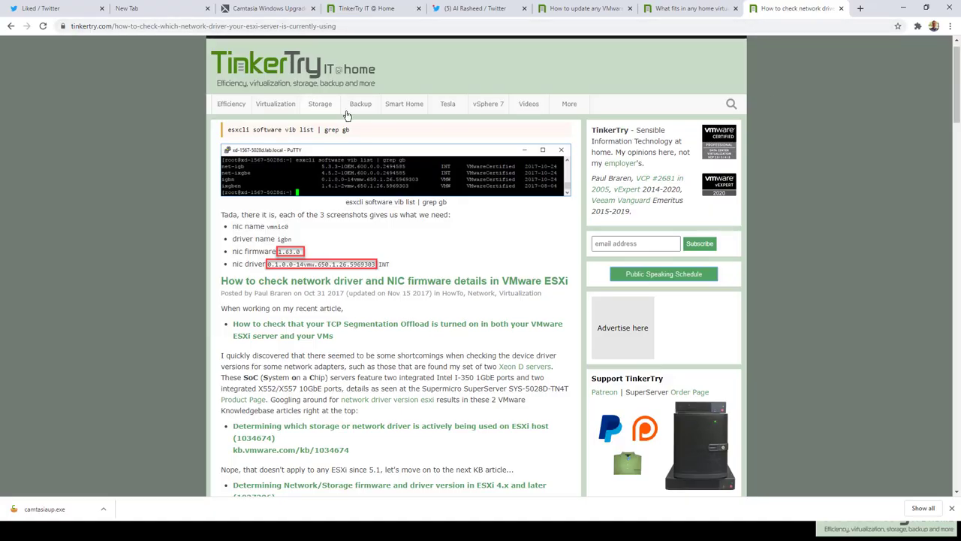
In the Chrome window with the TinkerTry site, browse the list of vSphere 7 articles.
click(481, 107)
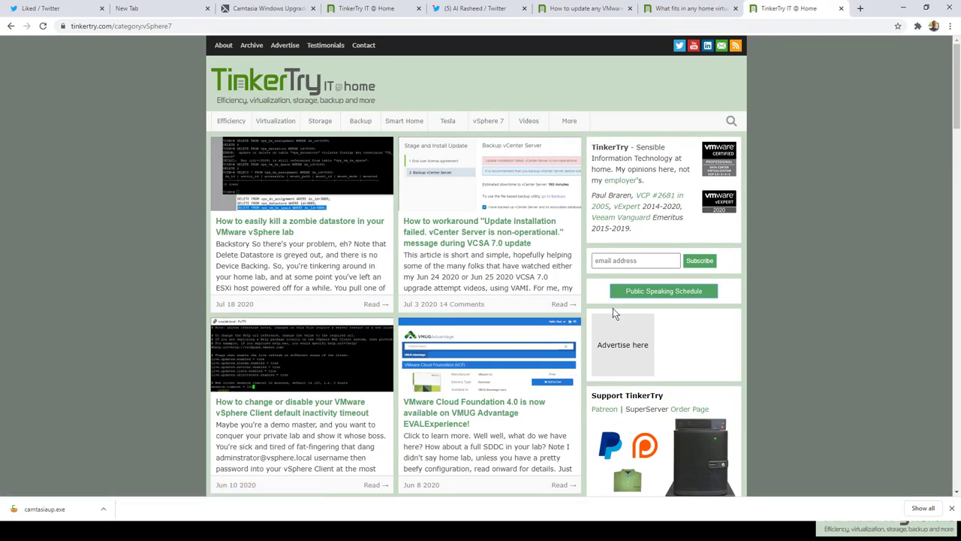
scroll(613, 307, down, 5)
scroll(653, 334, down, 5)
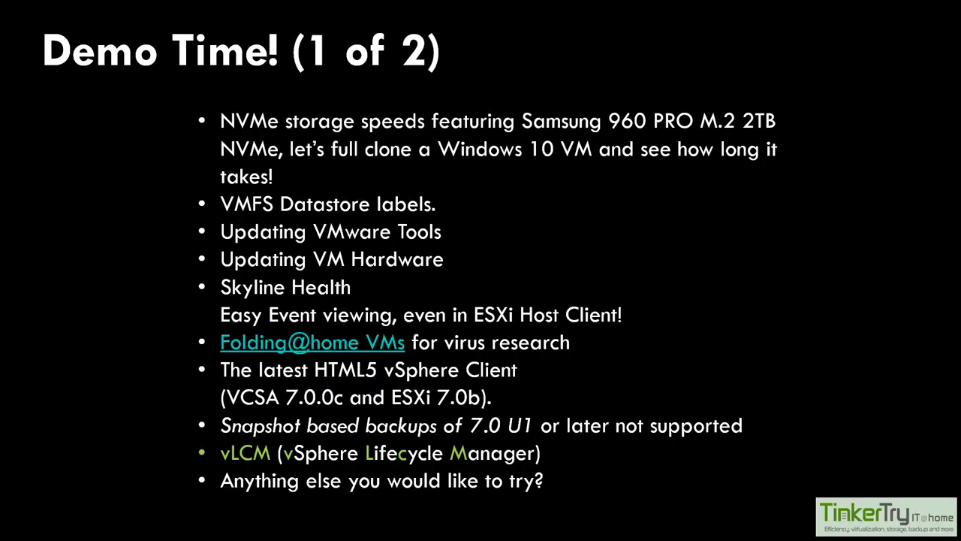
Switch to the PowerPoint slide show and advance from "Demo Time! (1 of 2)" to the "Bugs & Workarounds" slide.
click(713, 283)
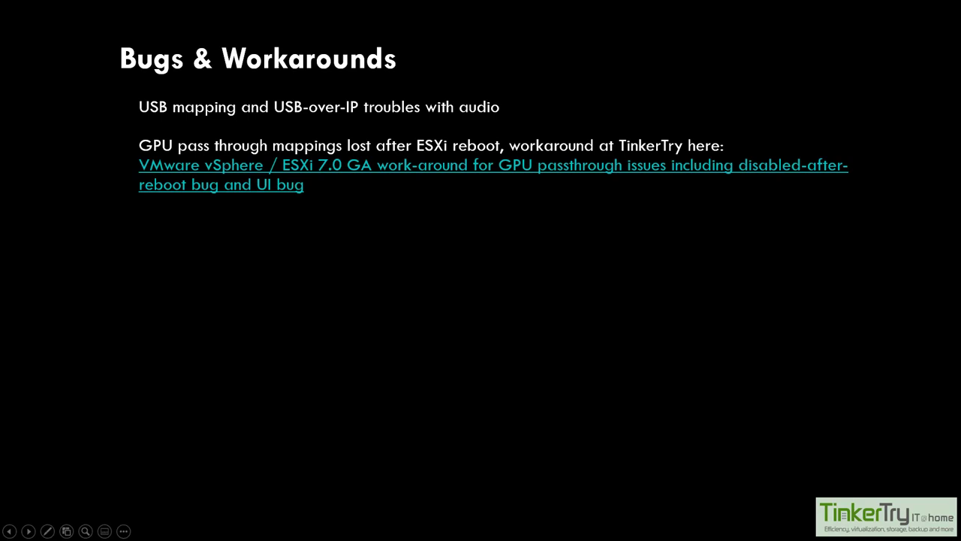
key(Right)
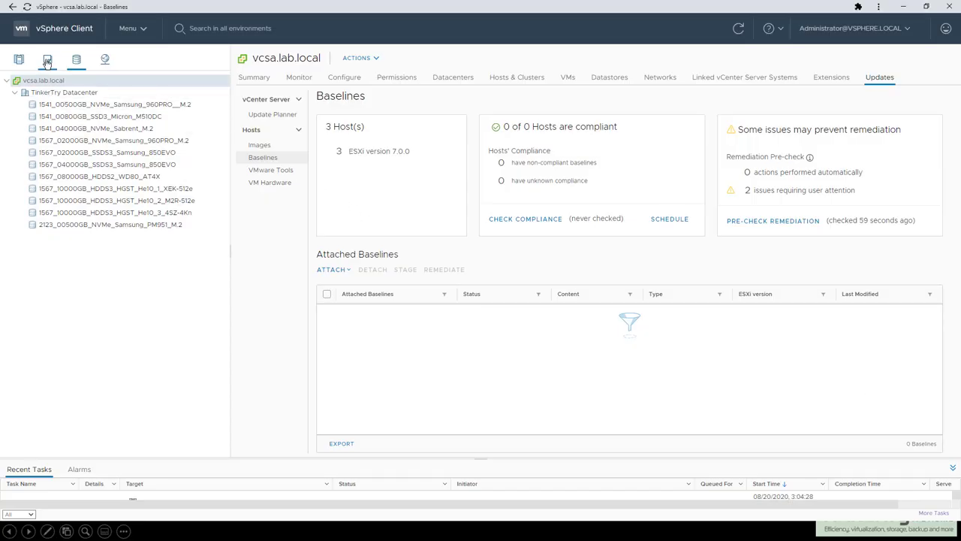
key(Left)
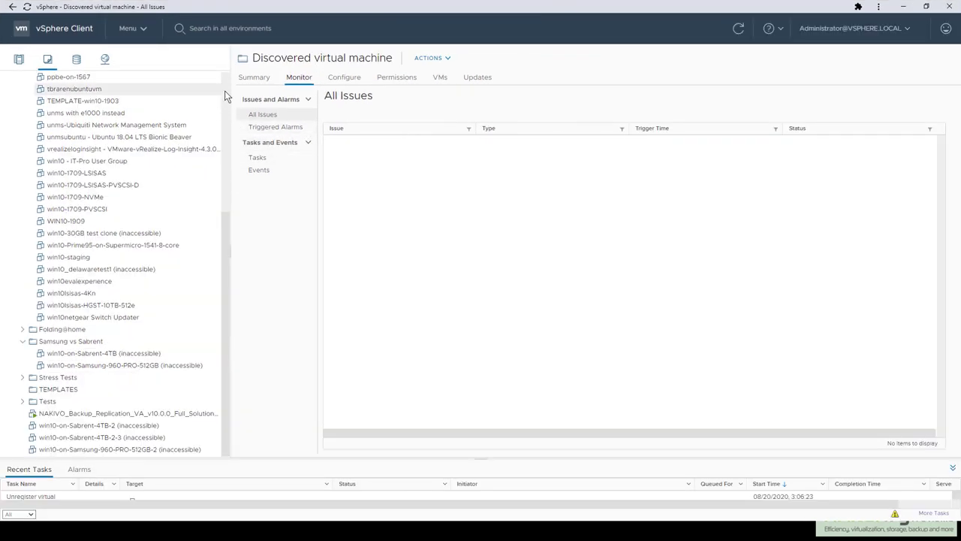
In the vSphere Client, open the hardware settings of the autostarted VM win10multiboot and expand the USB 41001 device details.
scroll(225, 95, up, 3)
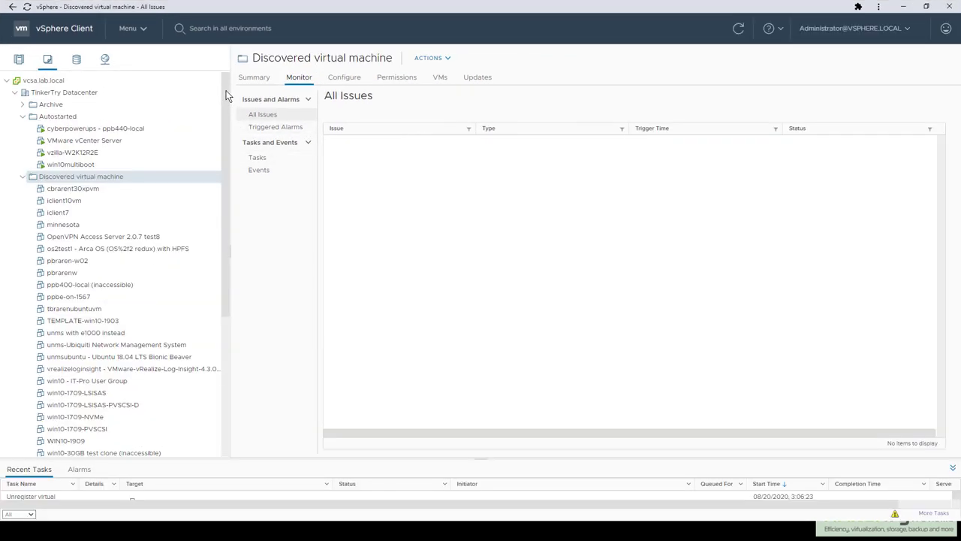
click(64, 166)
right_click(64, 166)
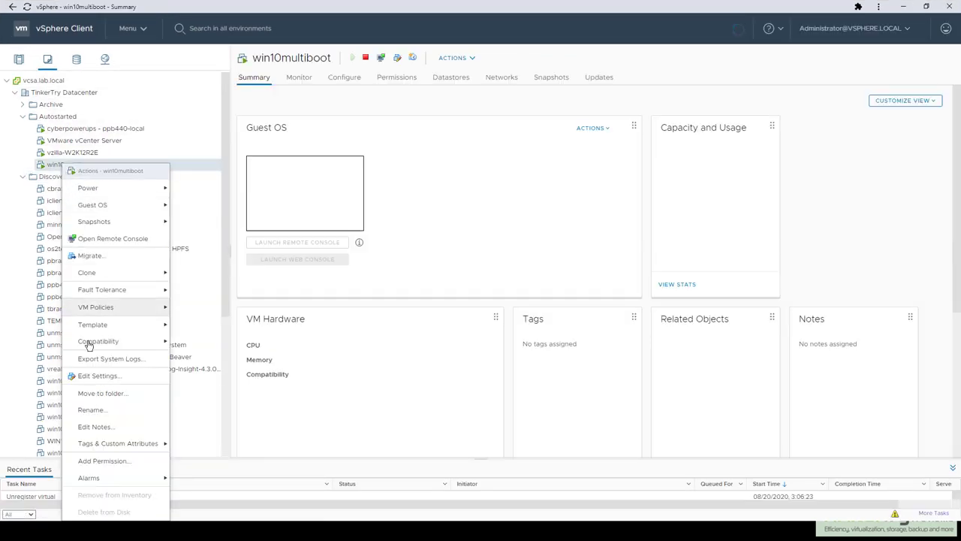
click(87, 376)
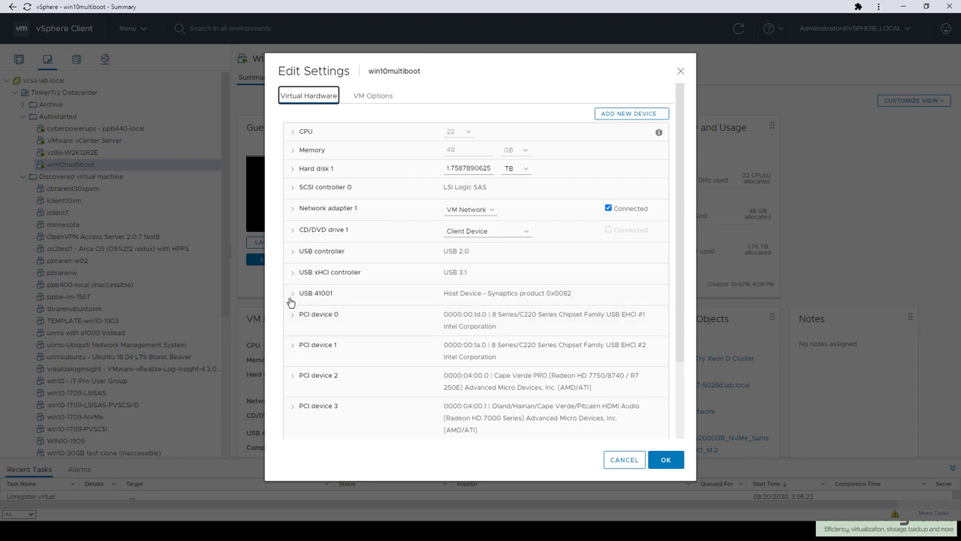
click(529, 295)
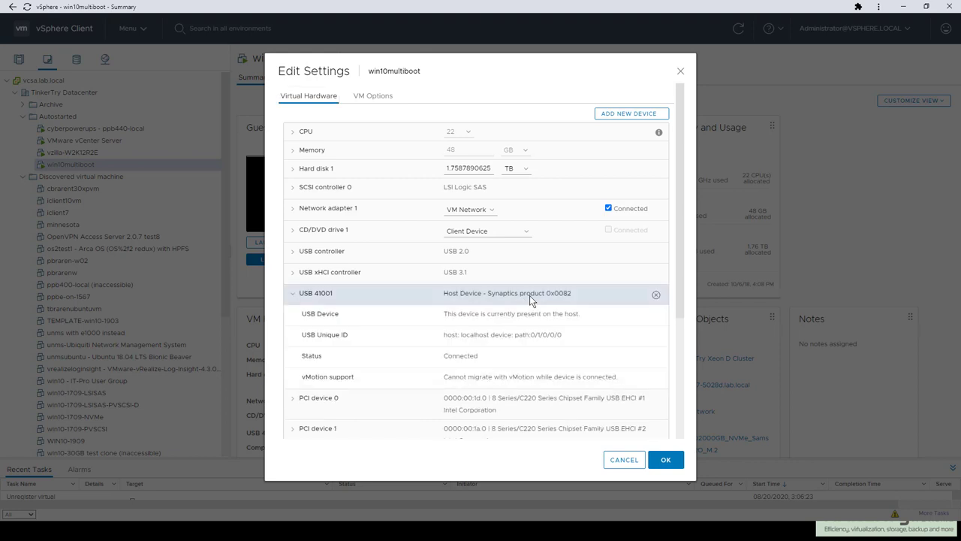
Add a new host USB device entry to win10multiboot and view the host USB devices offered for it.
click(636, 118)
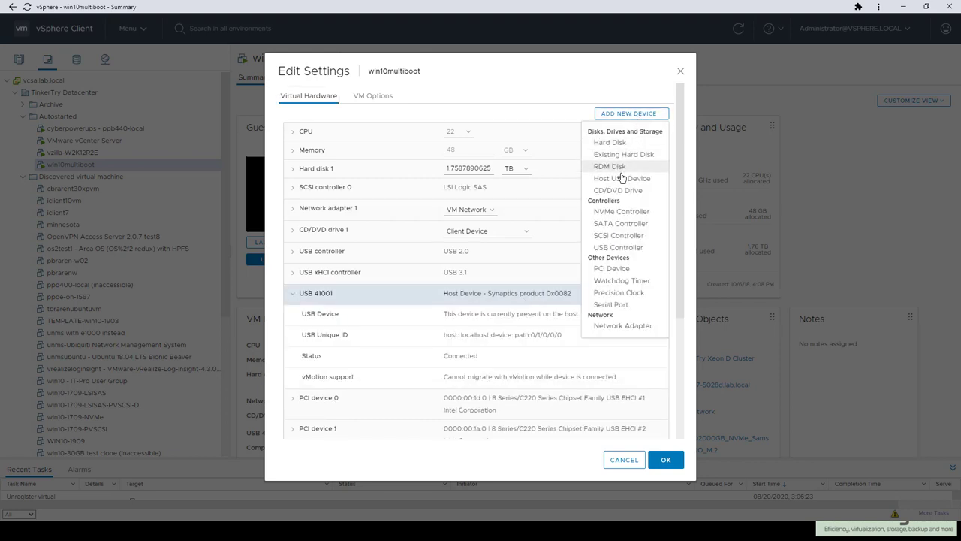
click(619, 182)
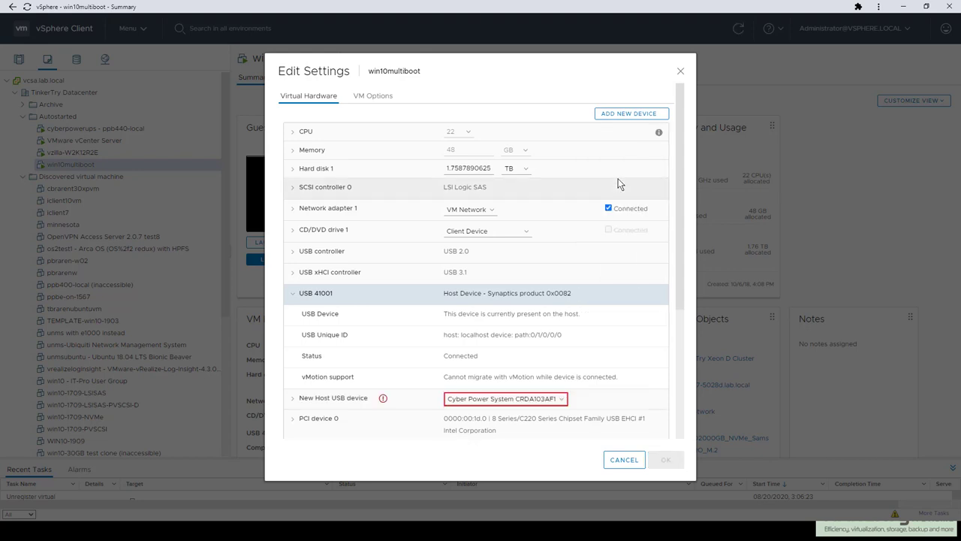
click(501, 401)
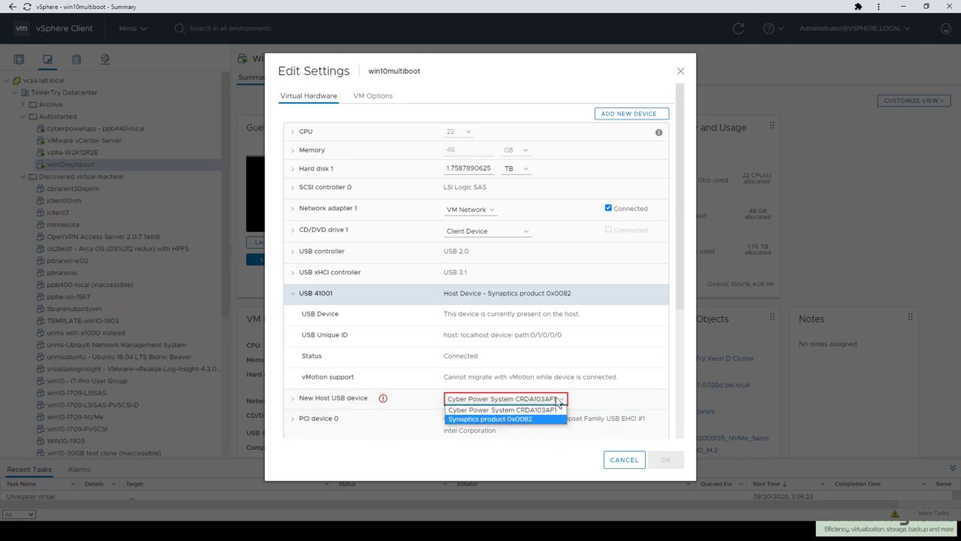
click(538, 453)
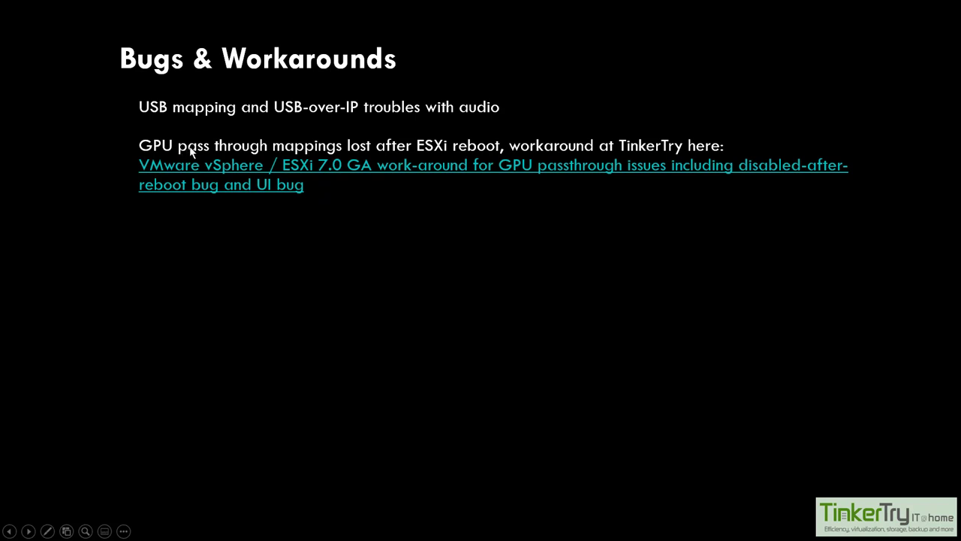
From the "Bugs & Workarounds" slide, open the linked TinkerTry article on the ESXi 7.0 GA work-around for GPU passthrough issues.
click(455, 170)
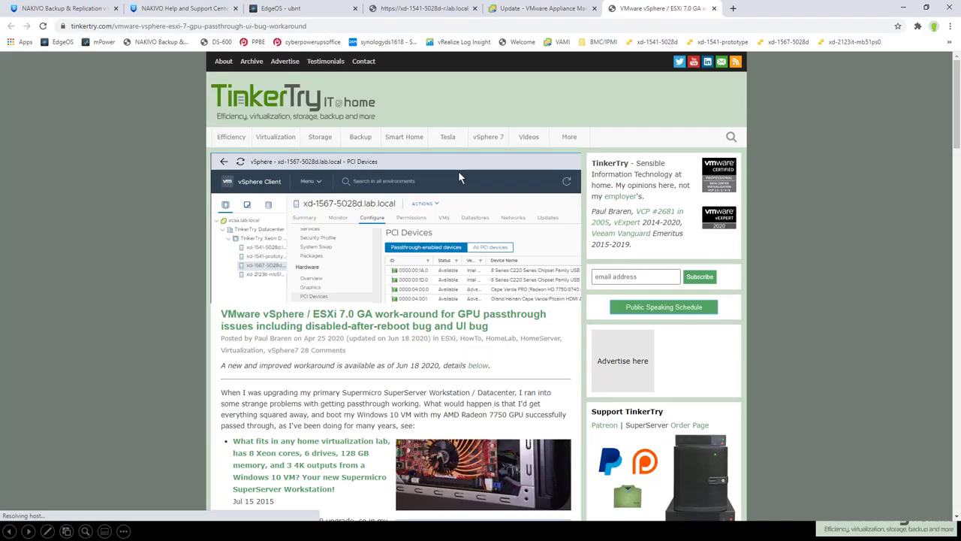
Go through the TinkerTry article to its Alternative Workaround section and open the embedded GPU passthrough video on YouTube.
scroll(547, 323, down, 1)
scroll(547, 323, down, 5)
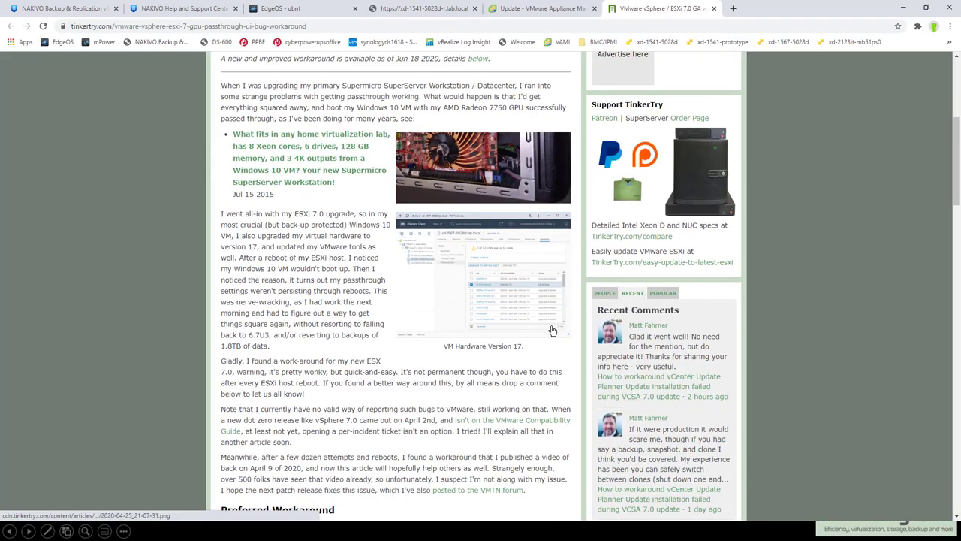
scroll(571, 341, down, 4)
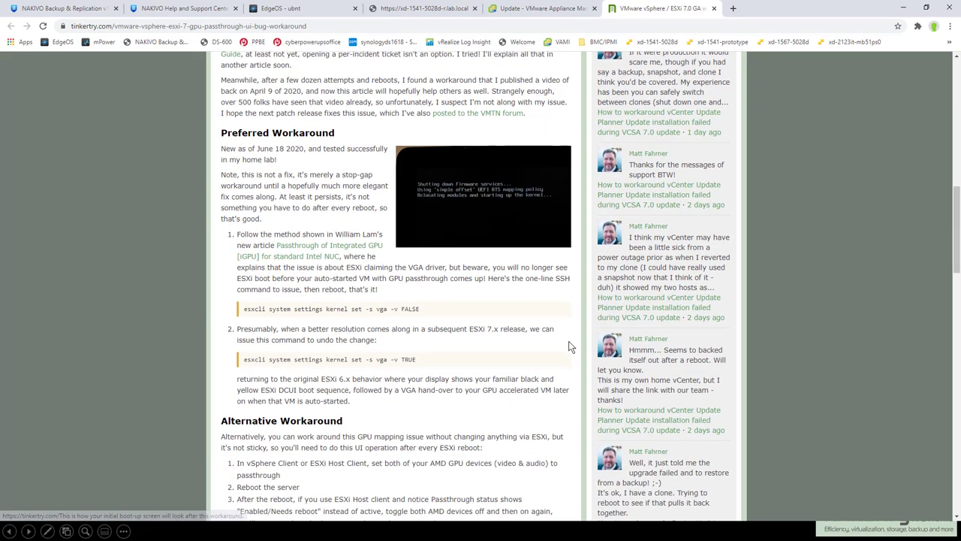
scroll(579, 376, down, 4)
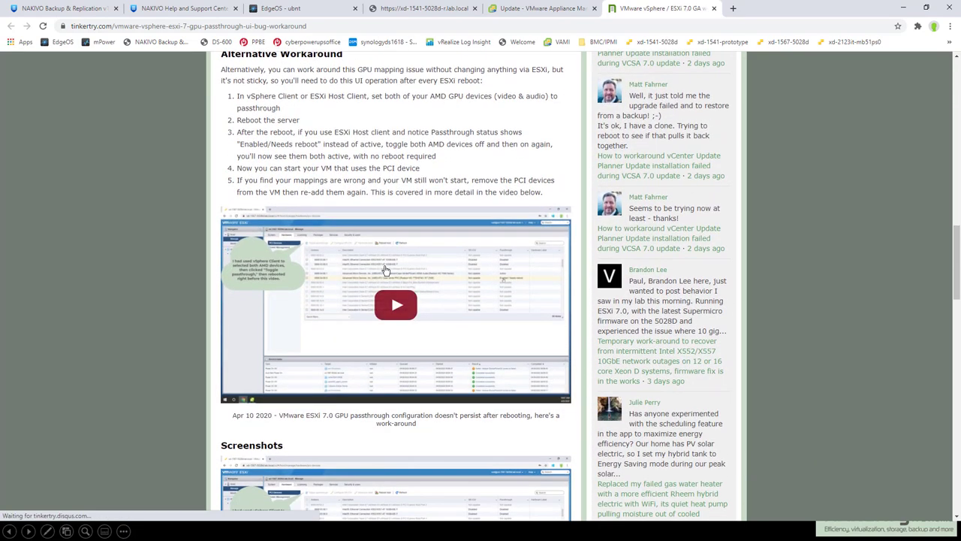
click(378, 261)
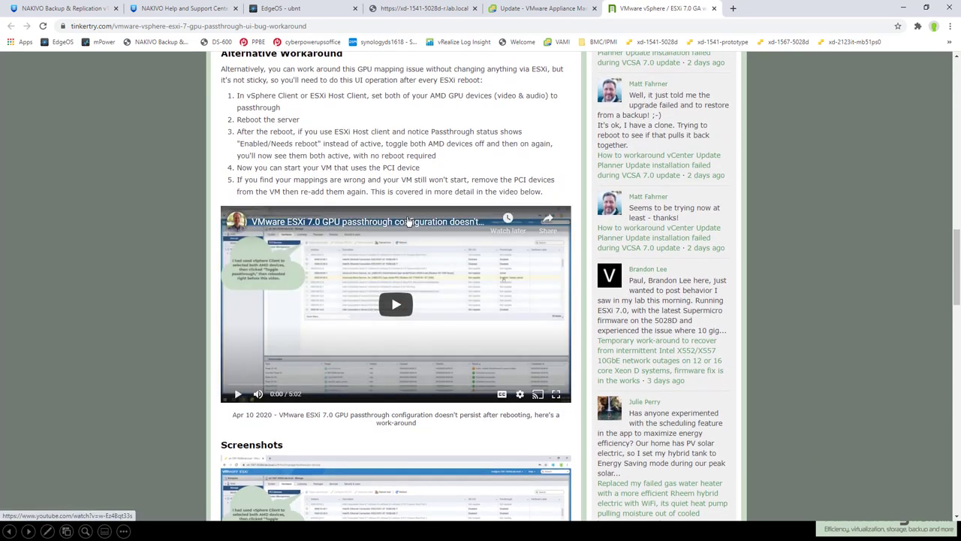
click(408, 221)
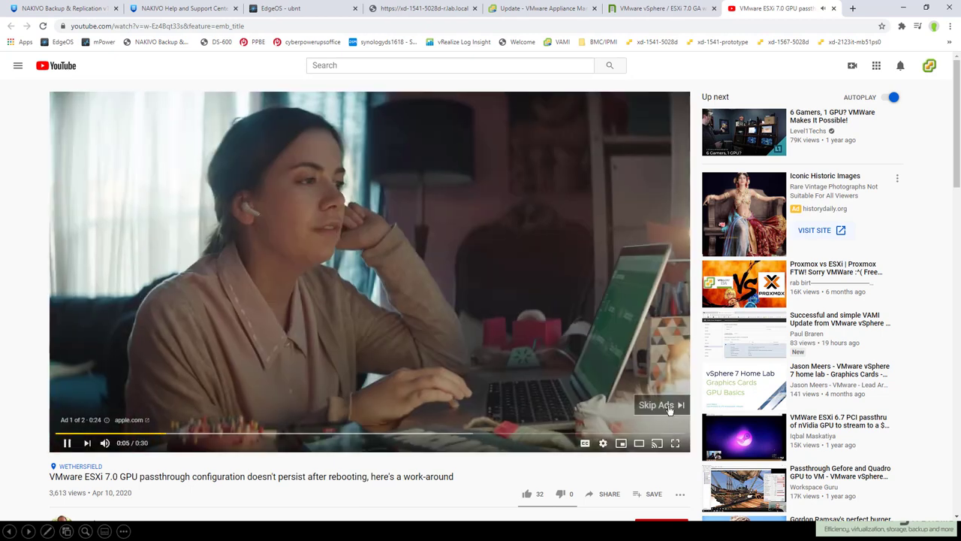
Skip the ad, pause the GPU passthrough video near its start, and view the PCI device list and the video description.
click(665, 410)
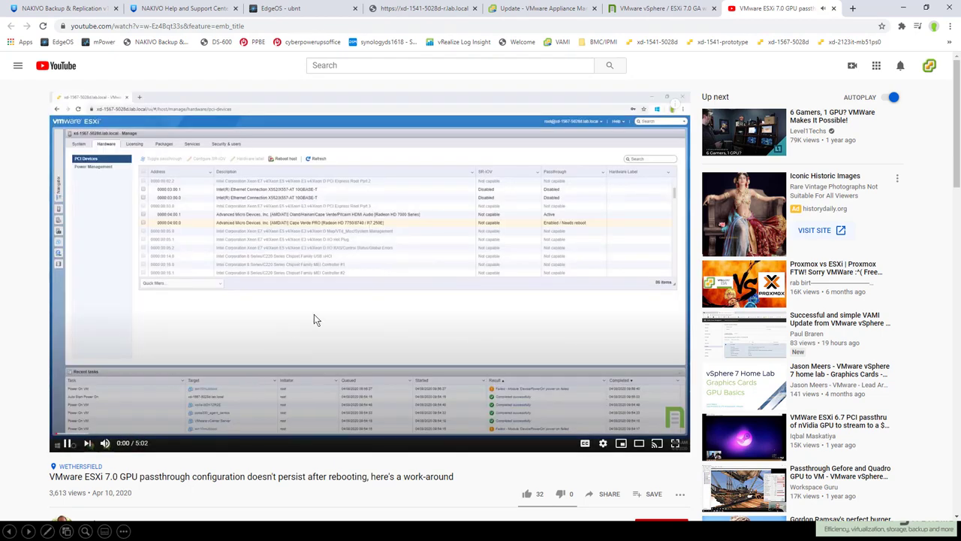
click(67, 442)
scroll(289, 492, down, 1)
click(248, 498)
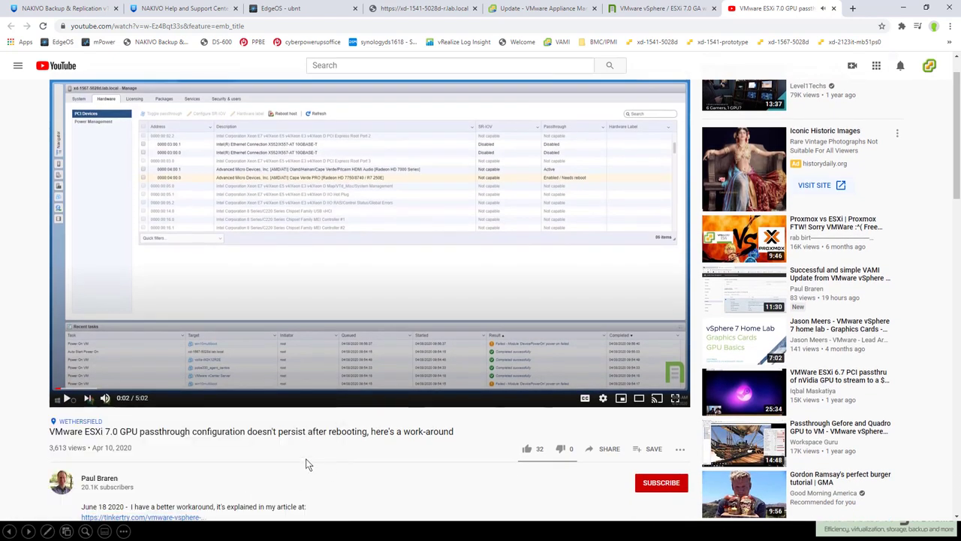
scroll(293, 451, down, 1)
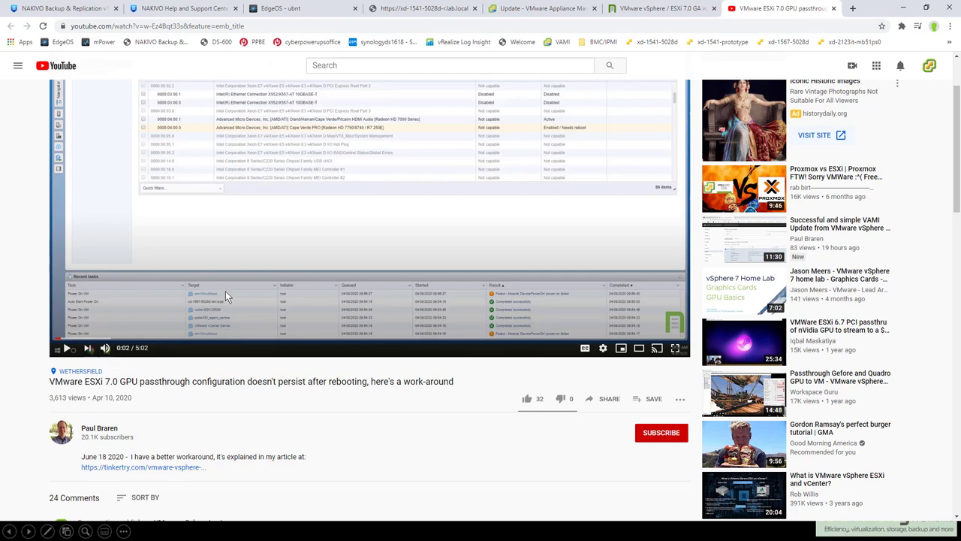
scroll(294, 239, up, 1)
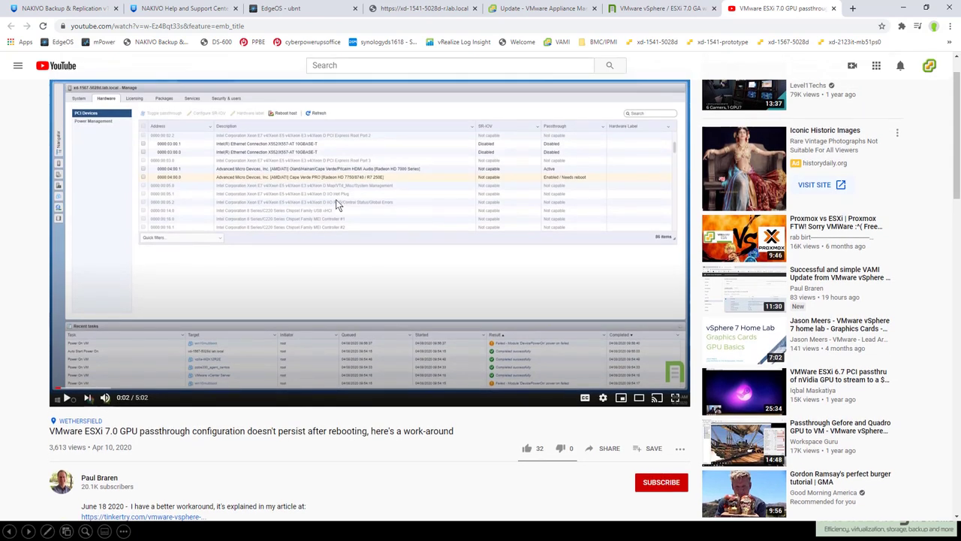